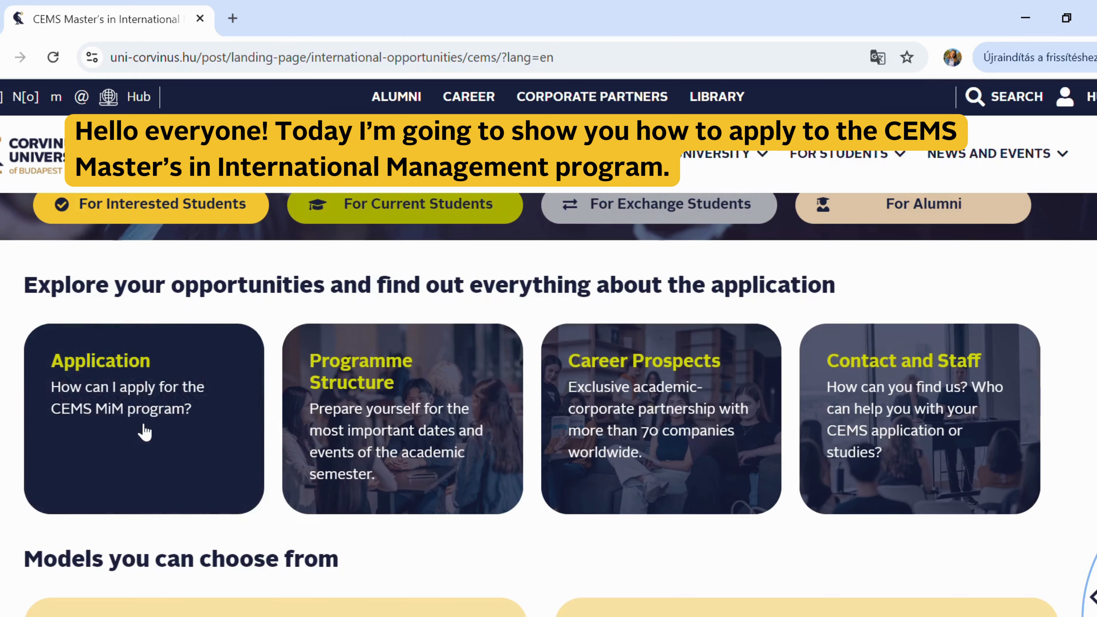
# - From Corvinus' Application section under 'How do I apply?', launch the CEMS online application in a new tab
pyautogui.click(145, 431)
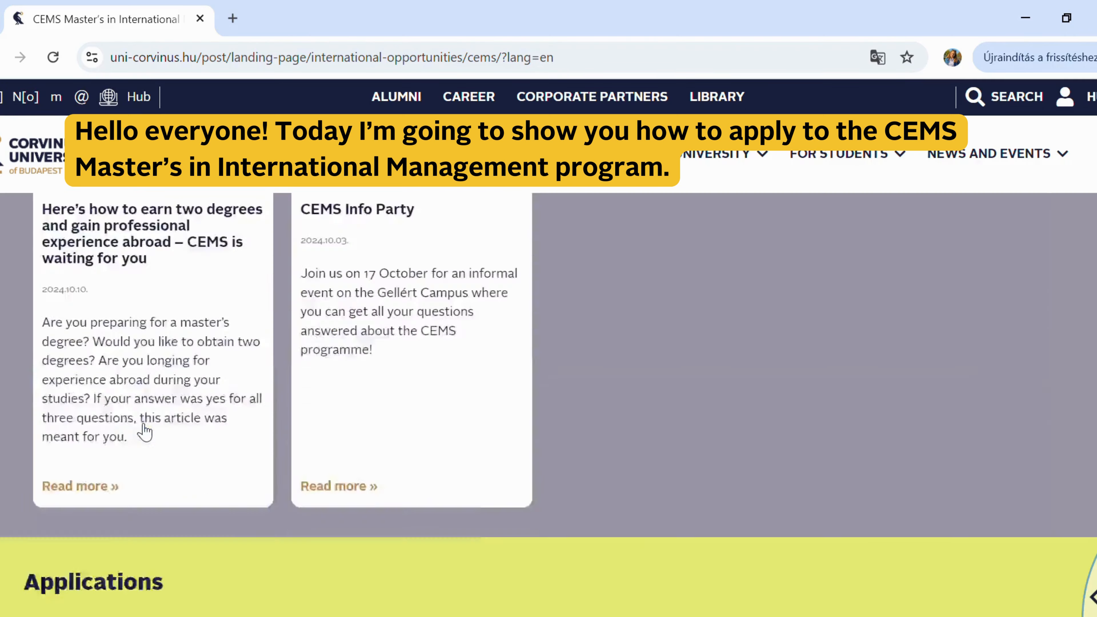
pyautogui.scroll(-15, 148, 432)
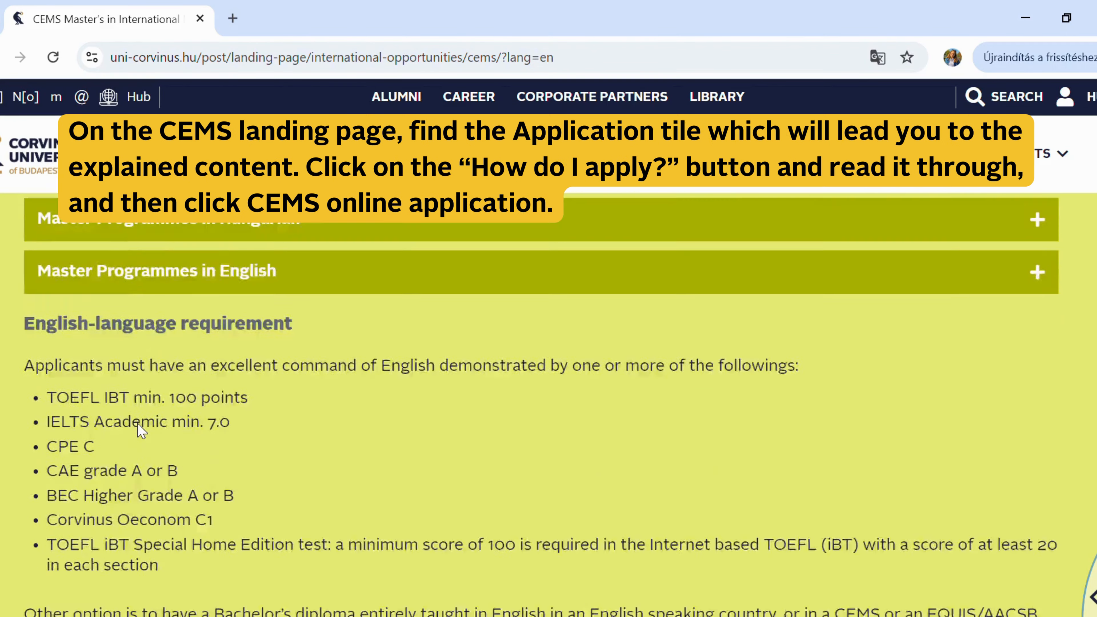
pyautogui.scroll(-2, 147, 432)
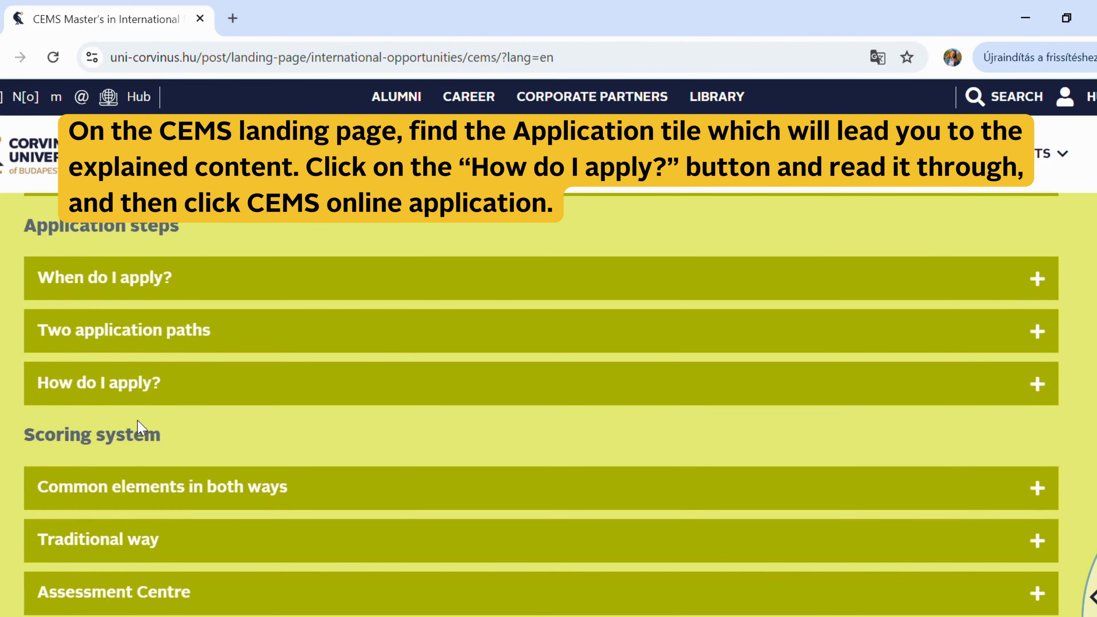
pyautogui.click(143, 399)
pyautogui.scroll(-10, 140, 399)
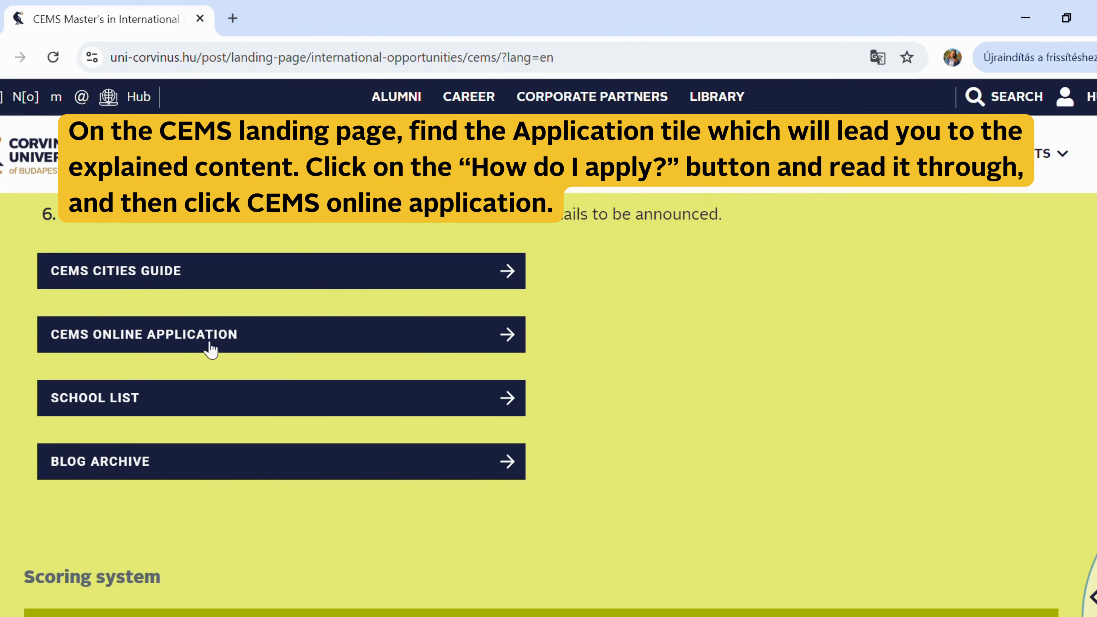
pyautogui.click(224, 345)
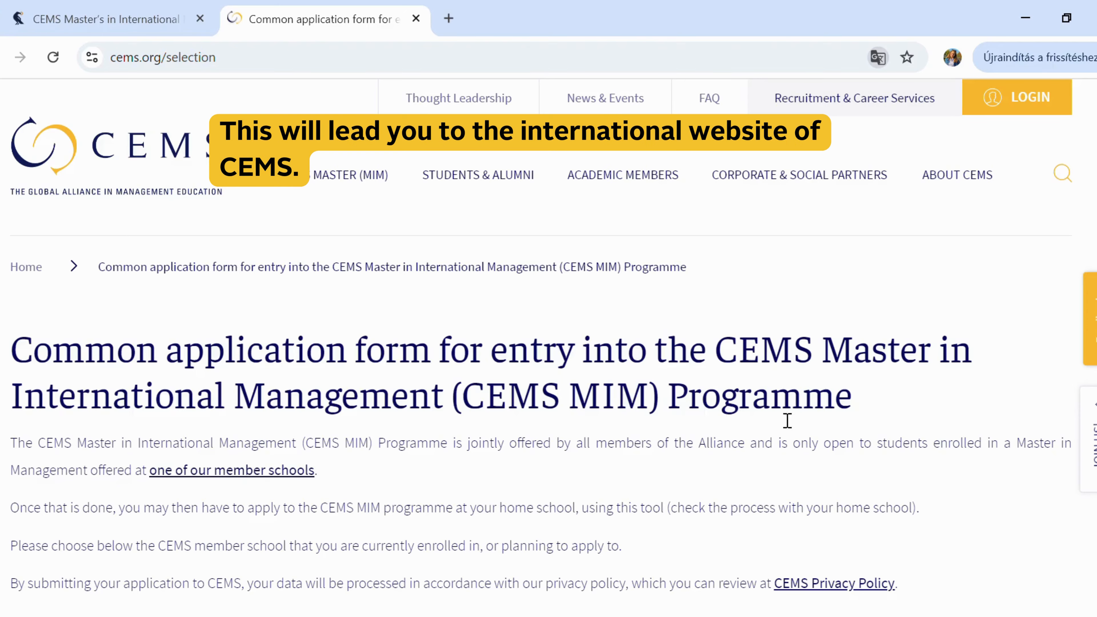
# - Register for Corvinus University of Budapest under Hungary and confirm the registration dialog
pyautogui.scroll(-6, 775, 425)
pyautogui.scroll(-18, 777, 426)
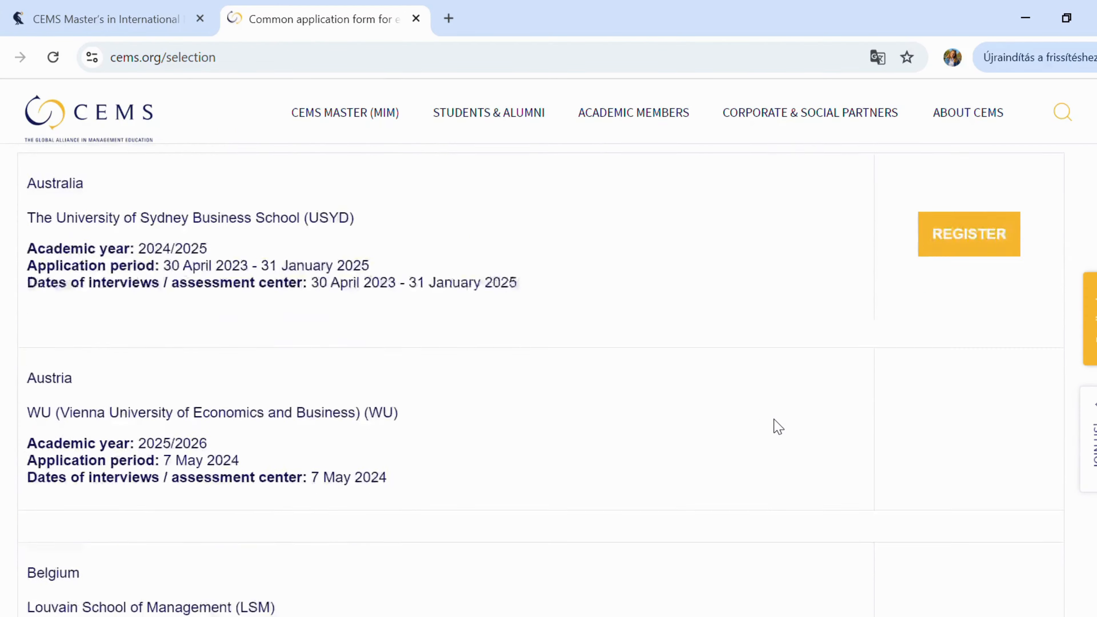
pyautogui.scroll(-17, 777, 426)
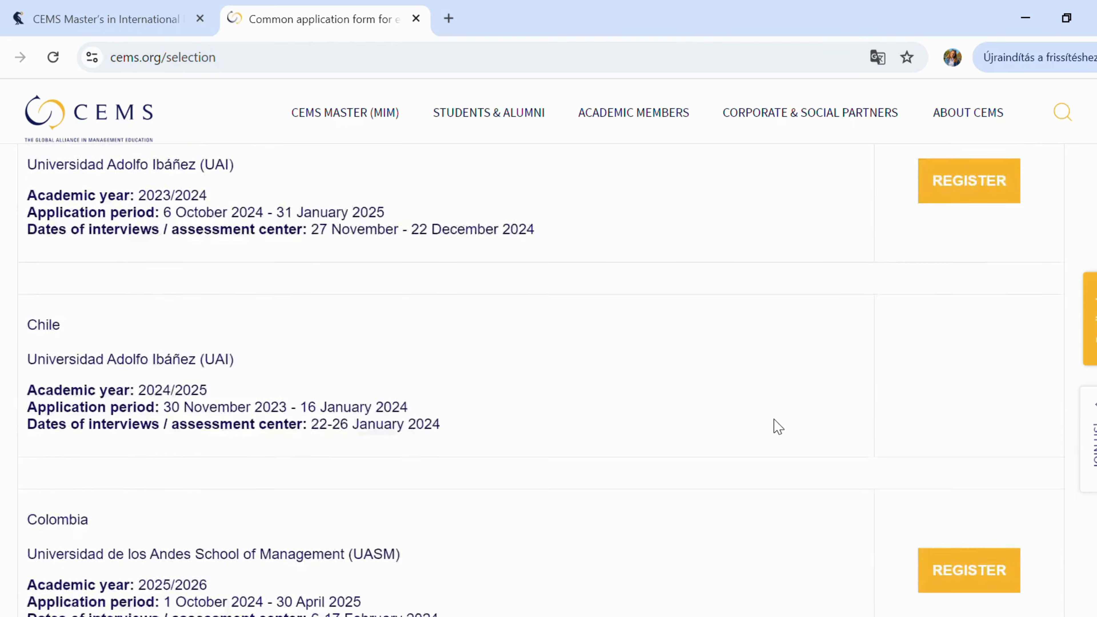
pyautogui.scroll(-18, 777, 427)
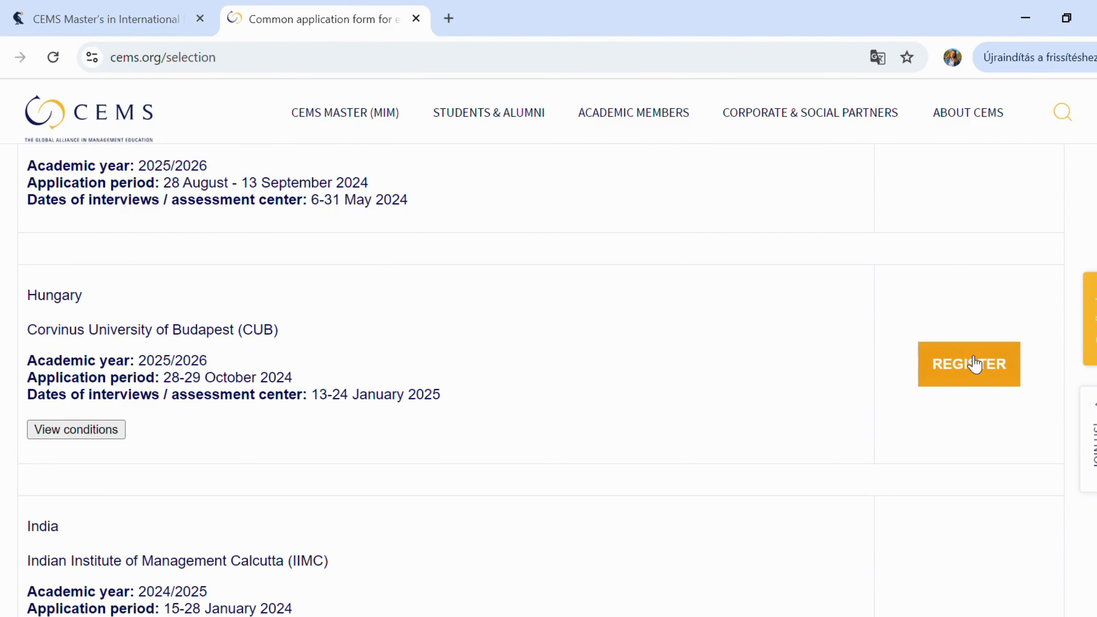
pyautogui.click(974, 364)
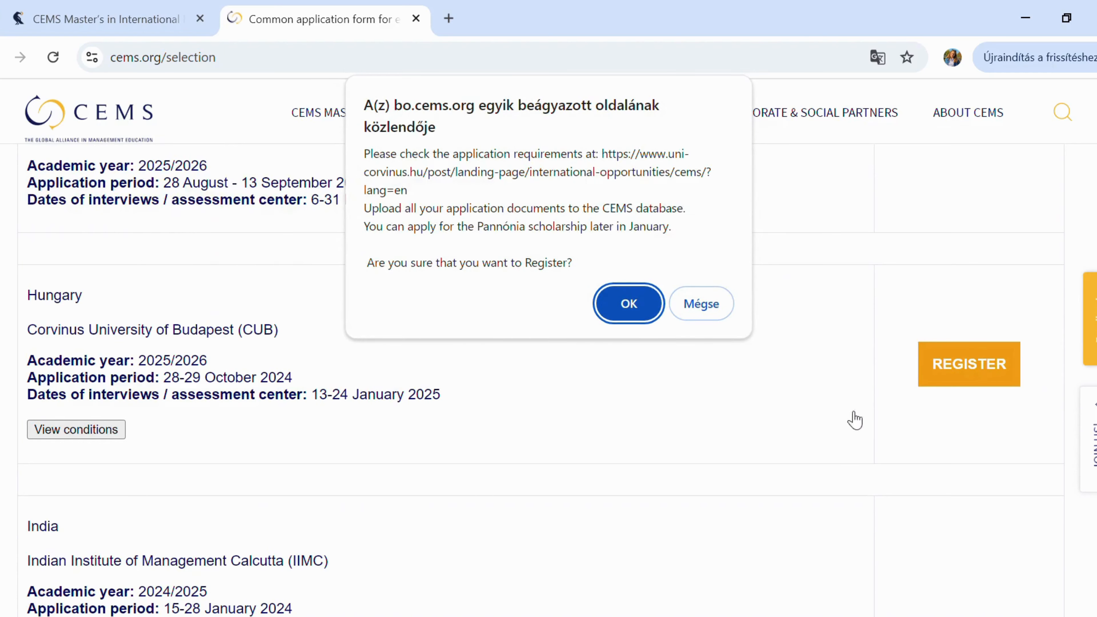
pyautogui.click(629, 304)
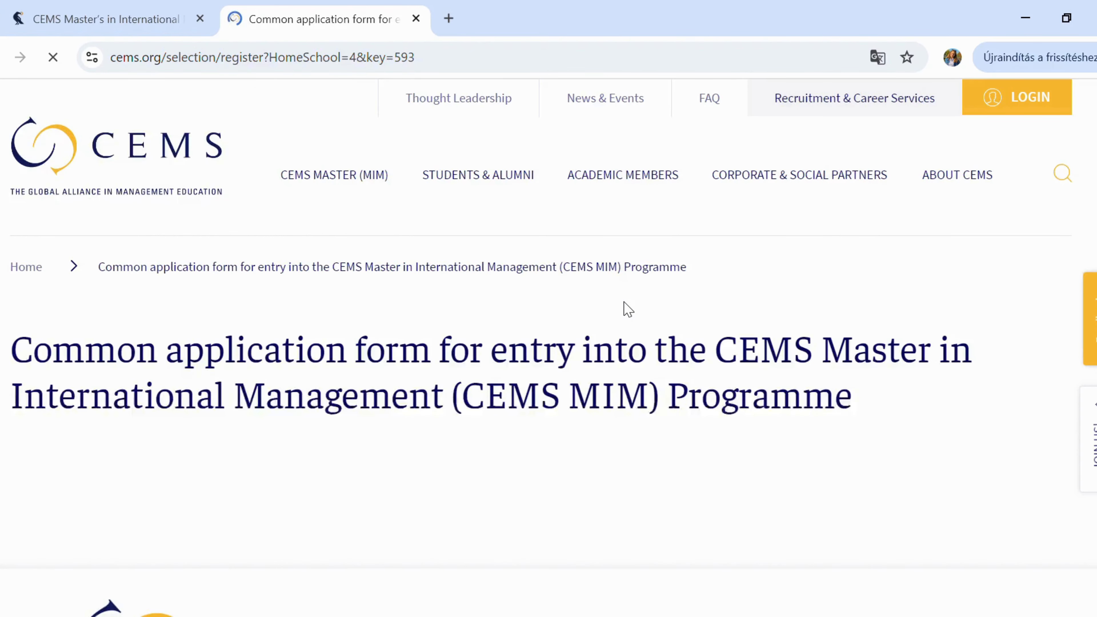
# - Enter the home school ID number and the applicant's last and first names
pyautogui.scroll(-8, 624, 303)
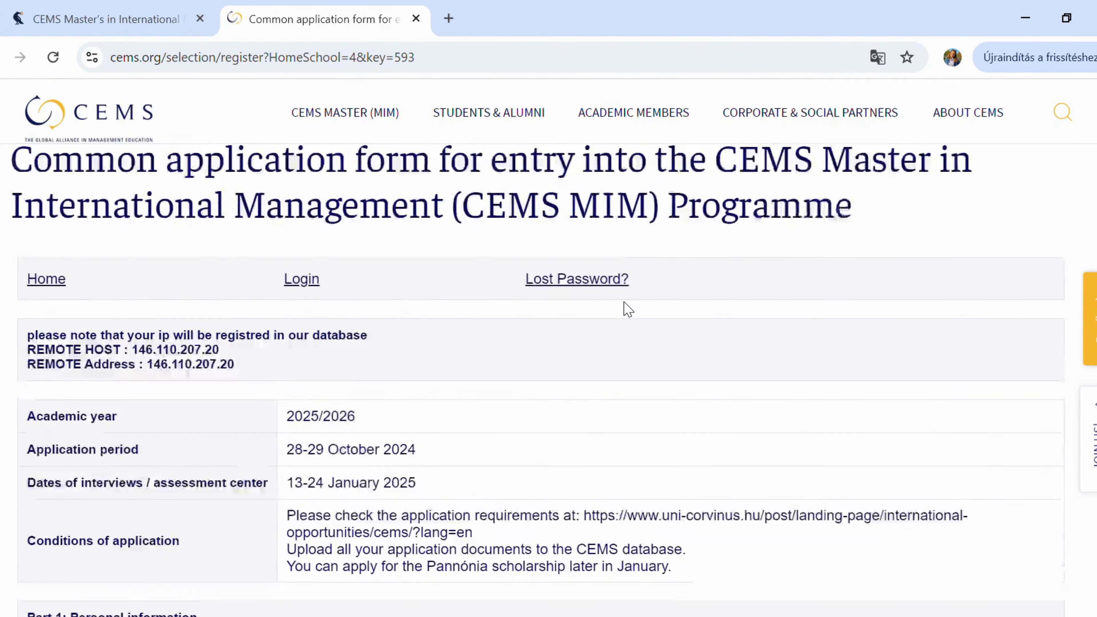
pyautogui.scroll(-4, 625, 305)
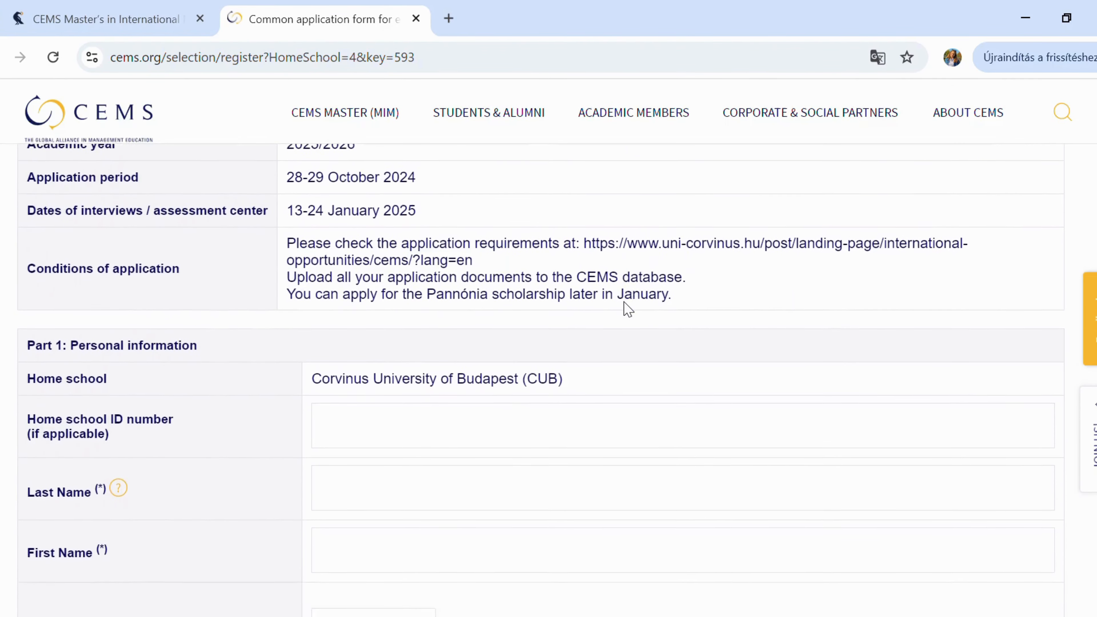
pyautogui.click(542, 323)
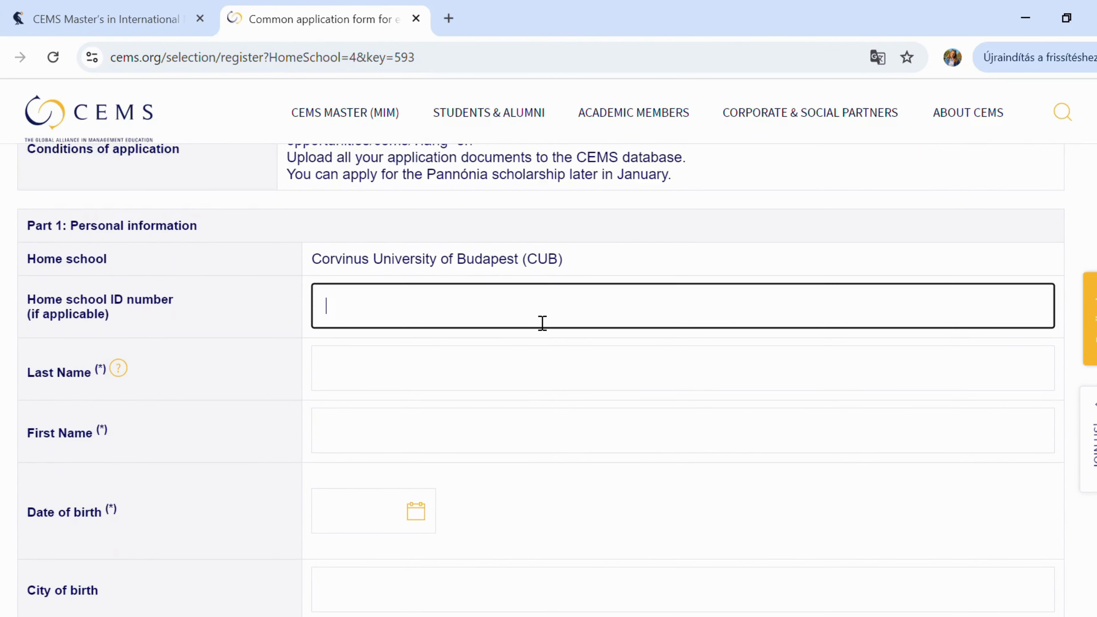
pyautogui.write('123456')
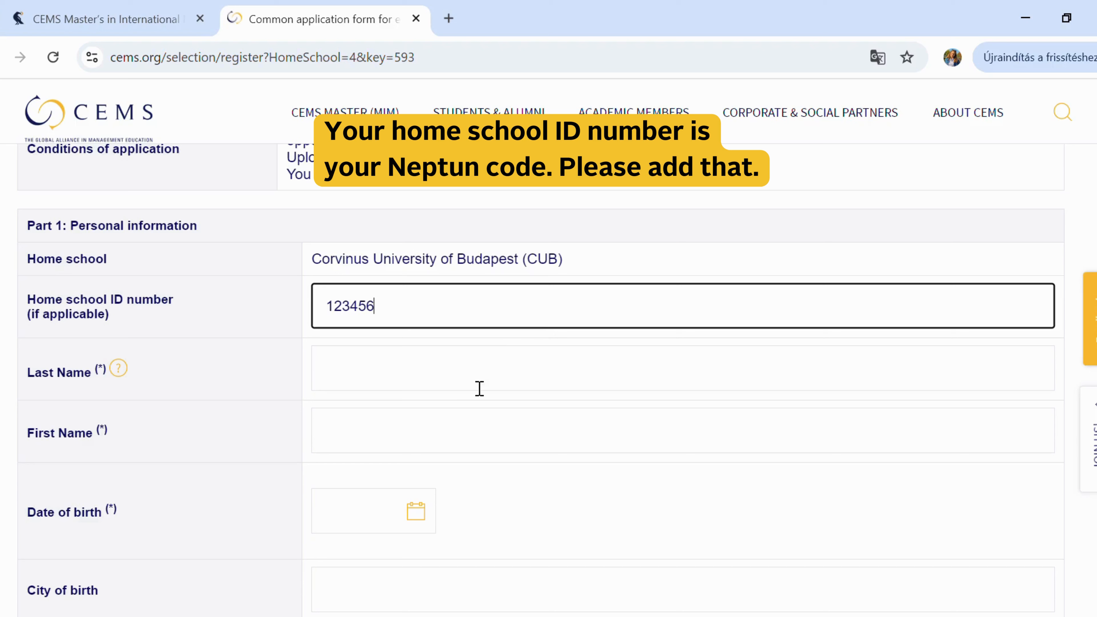
pyautogui.click(476, 380)
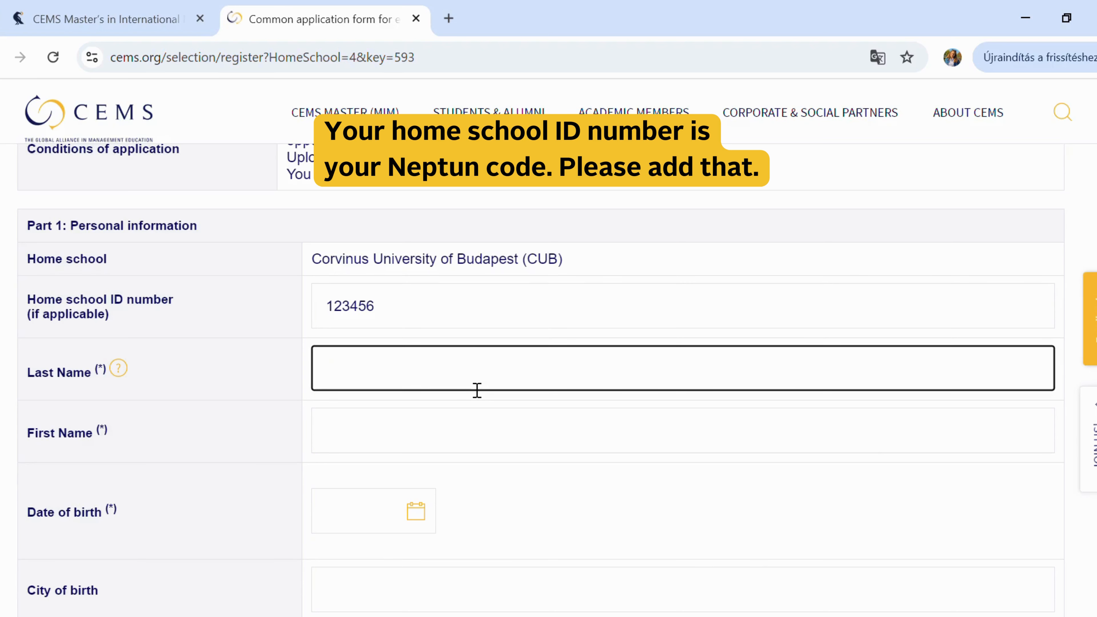
pyautogui.write('Test')
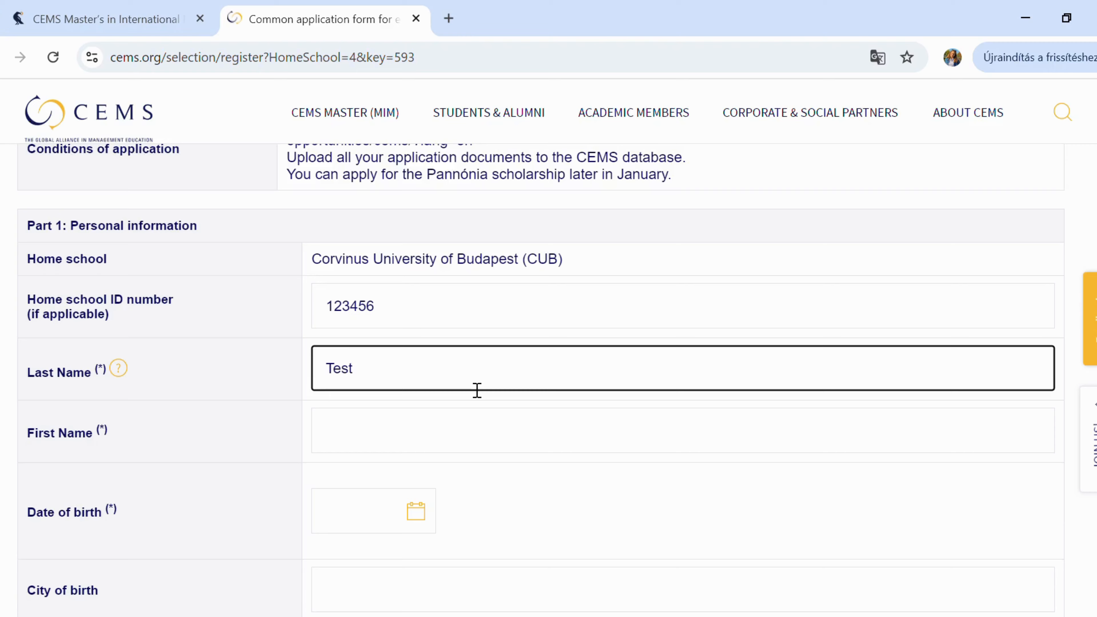
pyautogui.click(417, 432)
pyautogui.write('T')
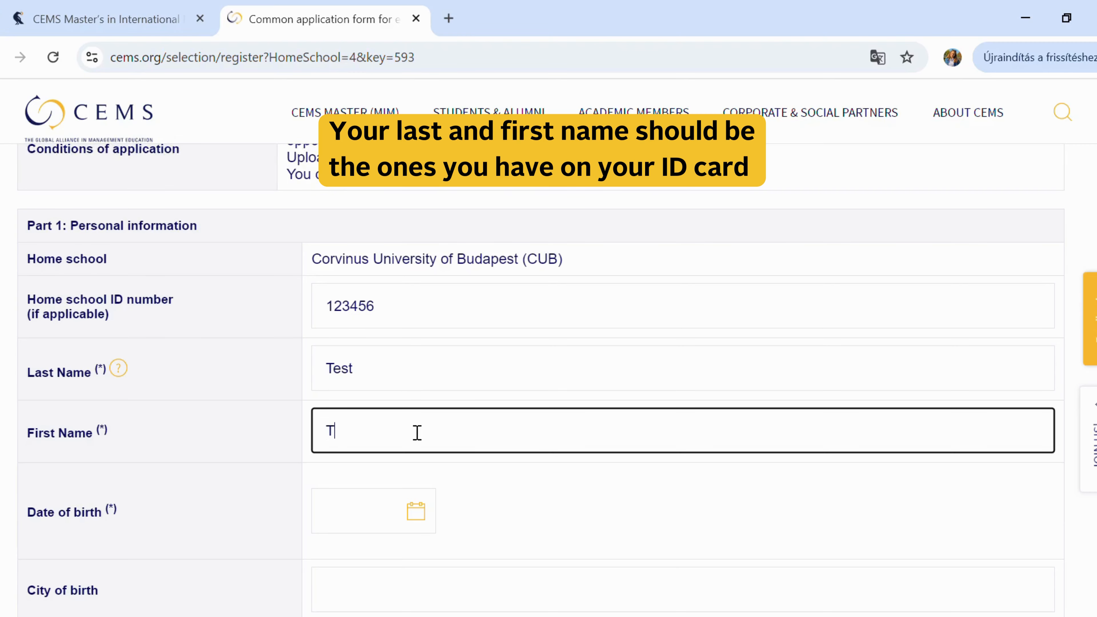
pyautogui.write('amara')
# - Set the date of birth to 05/10/2000 in the calendar
pyautogui.scroll(-4, 416, 431)
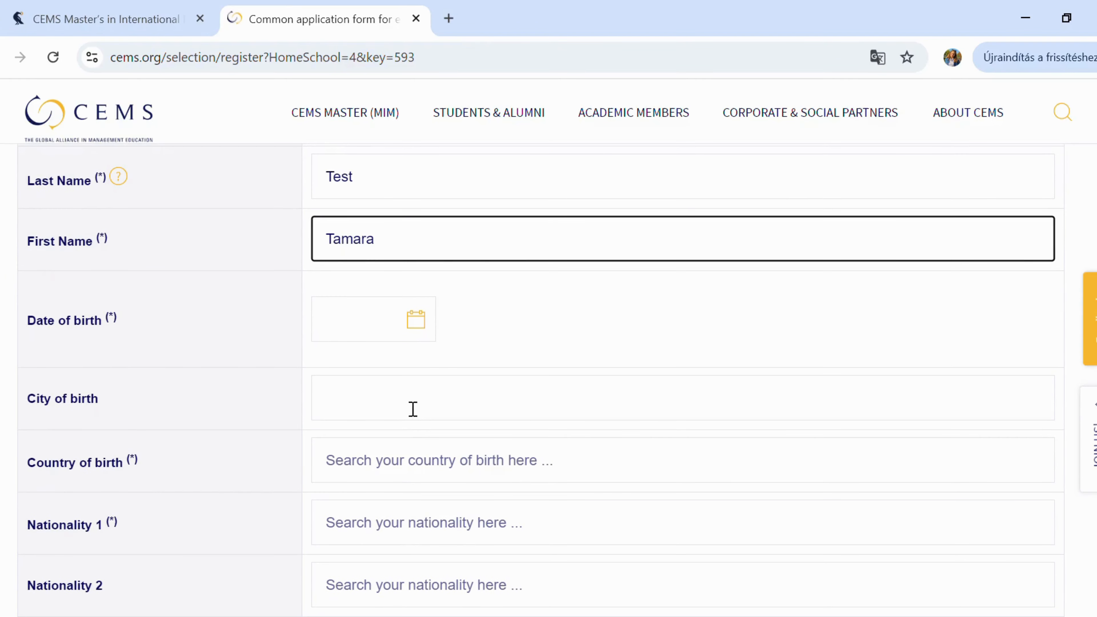
pyautogui.click(417, 331)
pyautogui.click(395, 328)
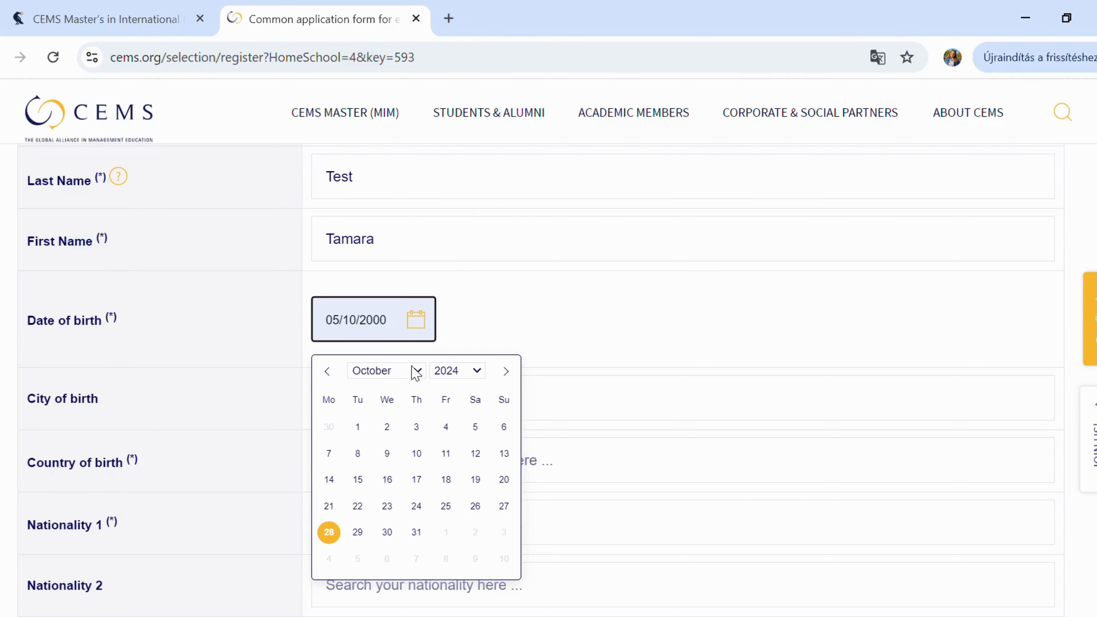
pyautogui.click(415, 374)
pyautogui.click(543, 329)
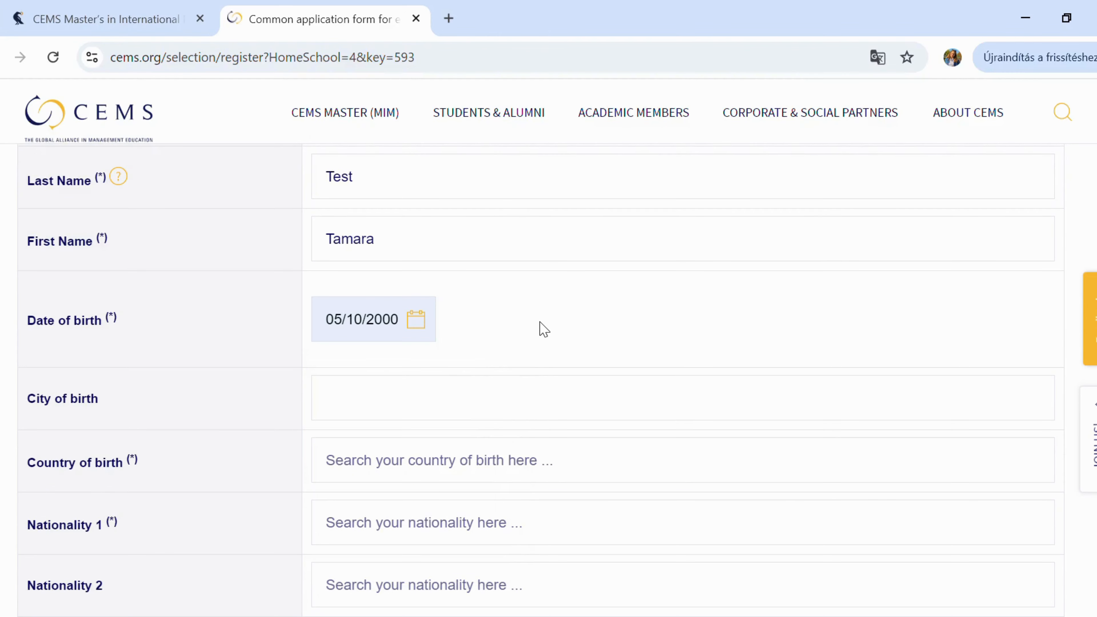
# - Set city of birth to Budapest and country of birth to Hungary
pyautogui.scroll(-2, 543, 329)
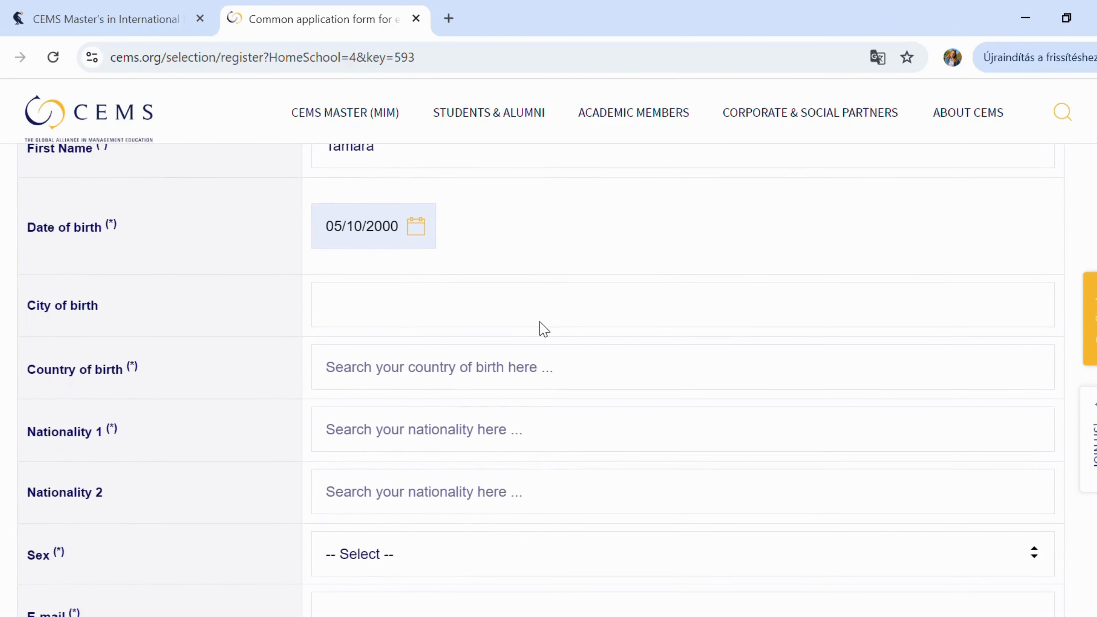
pyautogui.click(524, 305)
pyautogui.write('Budapest')
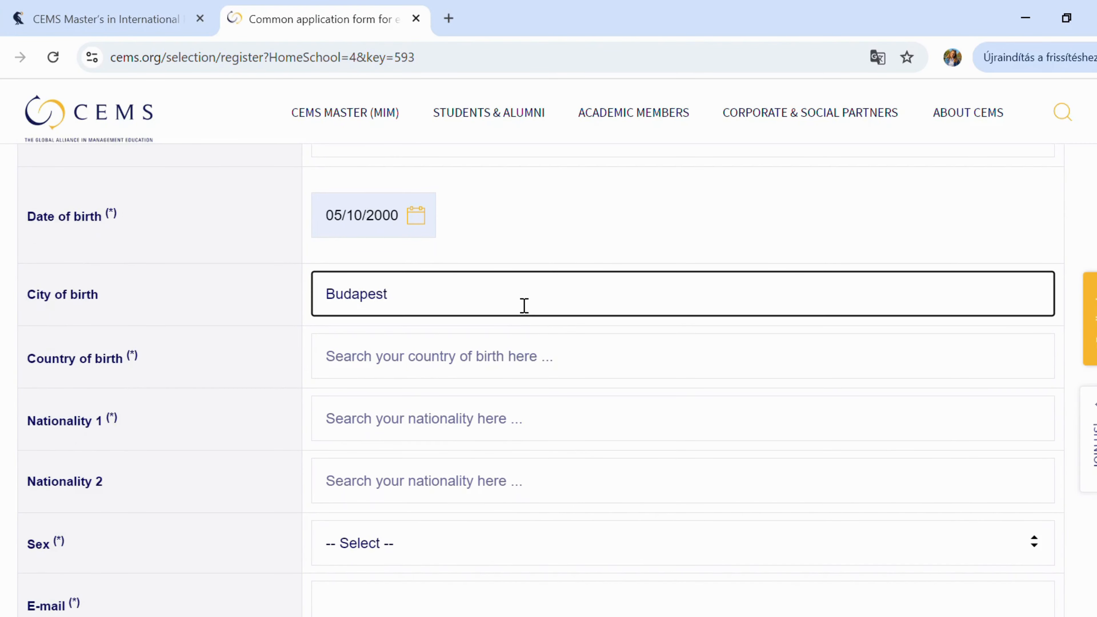
pyautogui.click(483, 368)
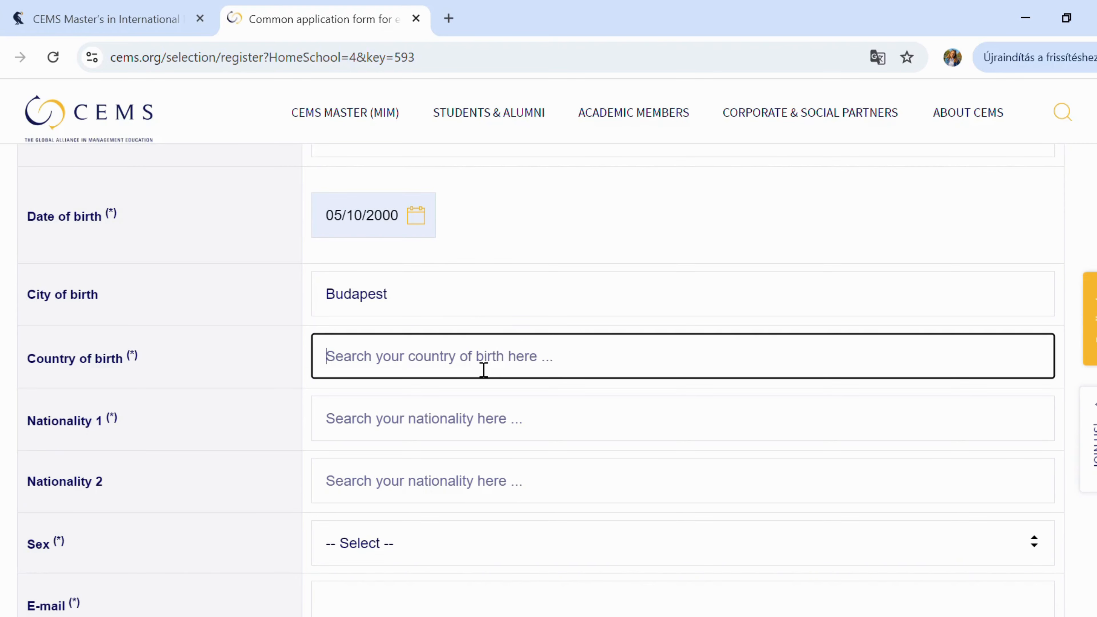
pyautogui.write('hungar')
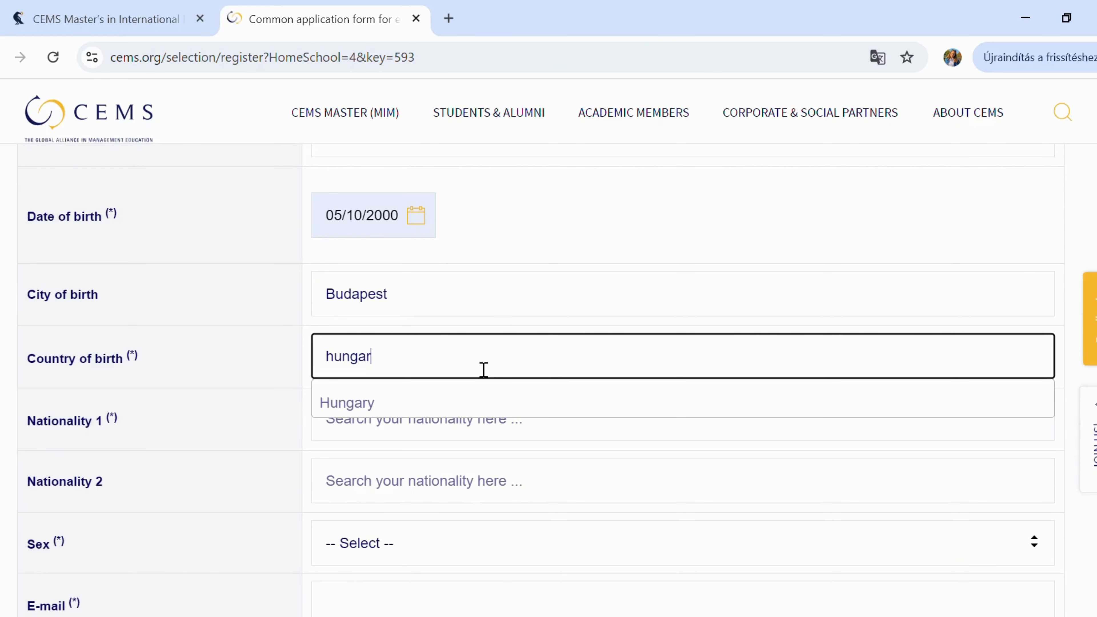
pyautogui.click(485, 410)
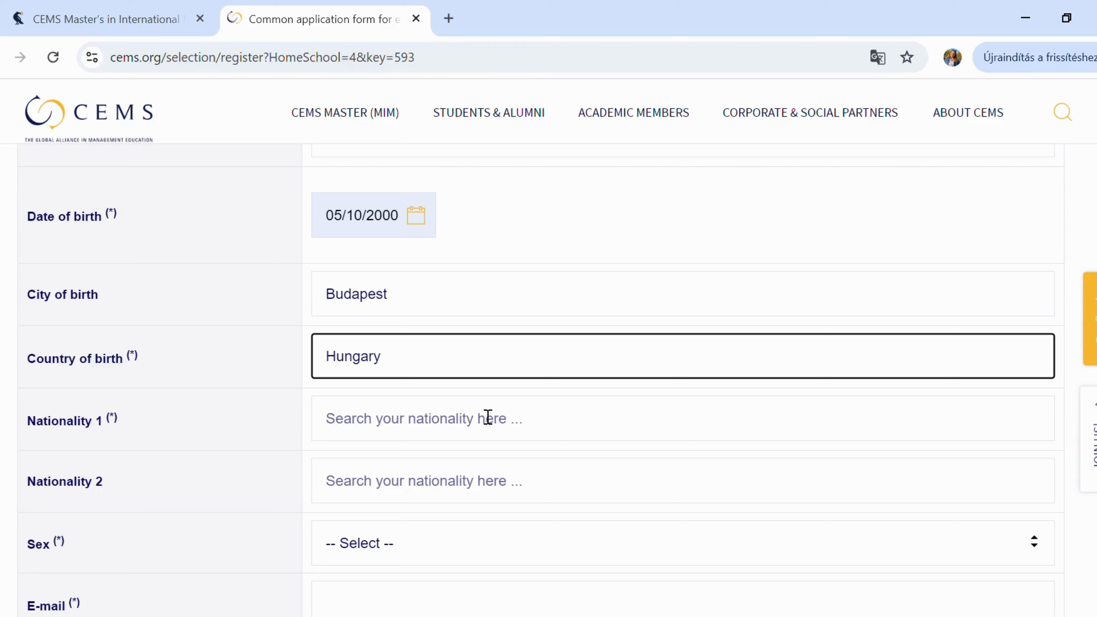
# - Set first nationality to Hungarian and sex to female
pyautogui.click(475, 429)
pyautogui.write('Hung')
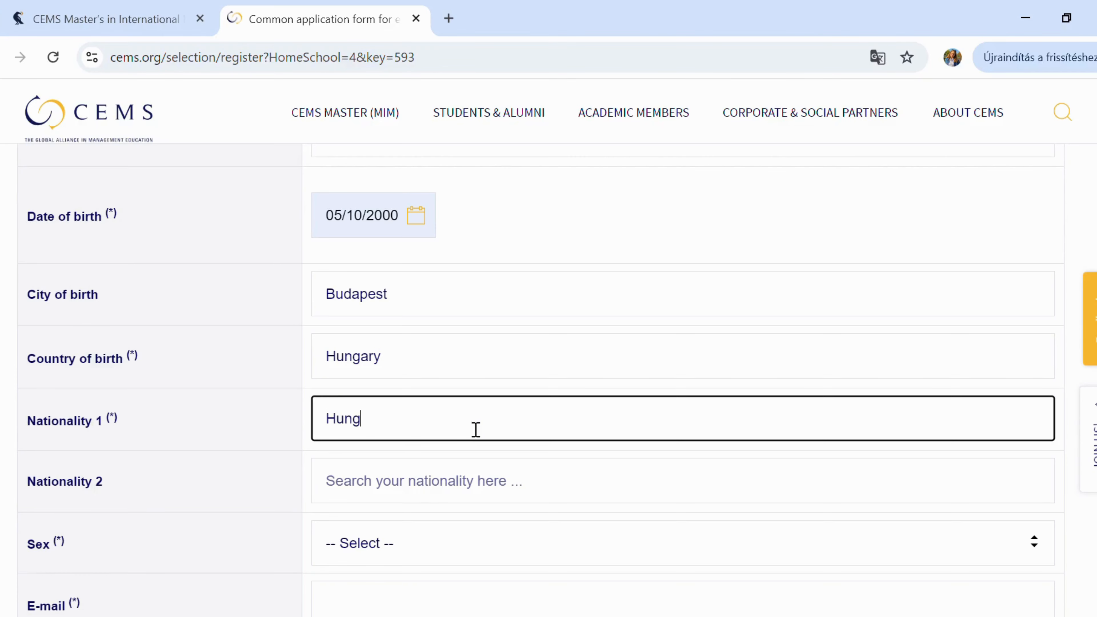
pyautogui.write('arian')
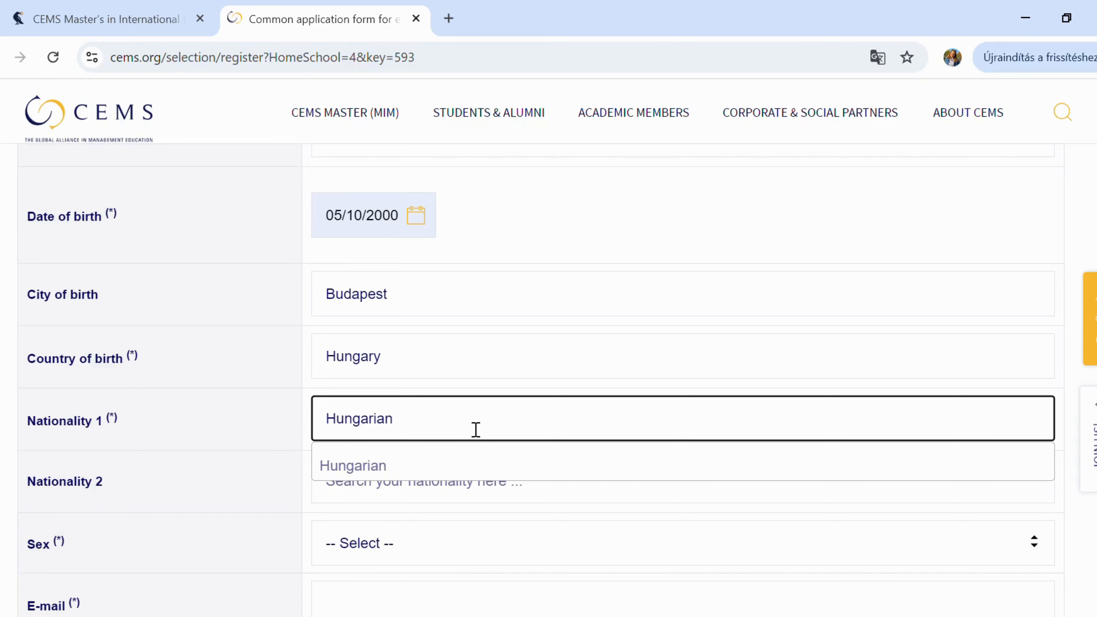
pyautogui.click(452, 470)
pyautogui.scroll(-4, 452, 472)
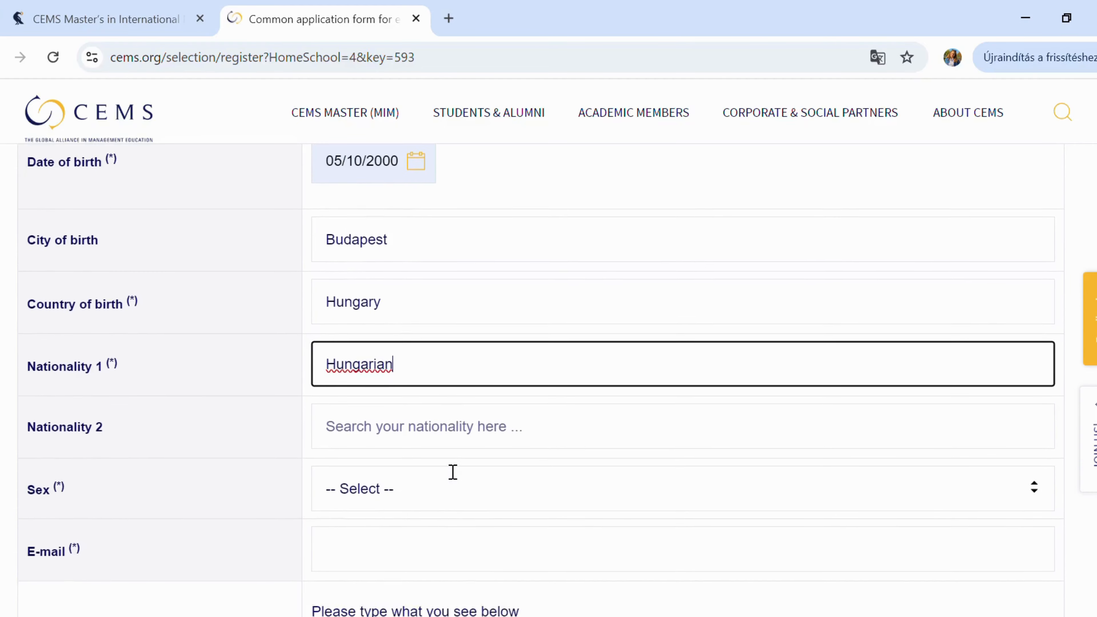
pyautogui.click(467, 365)
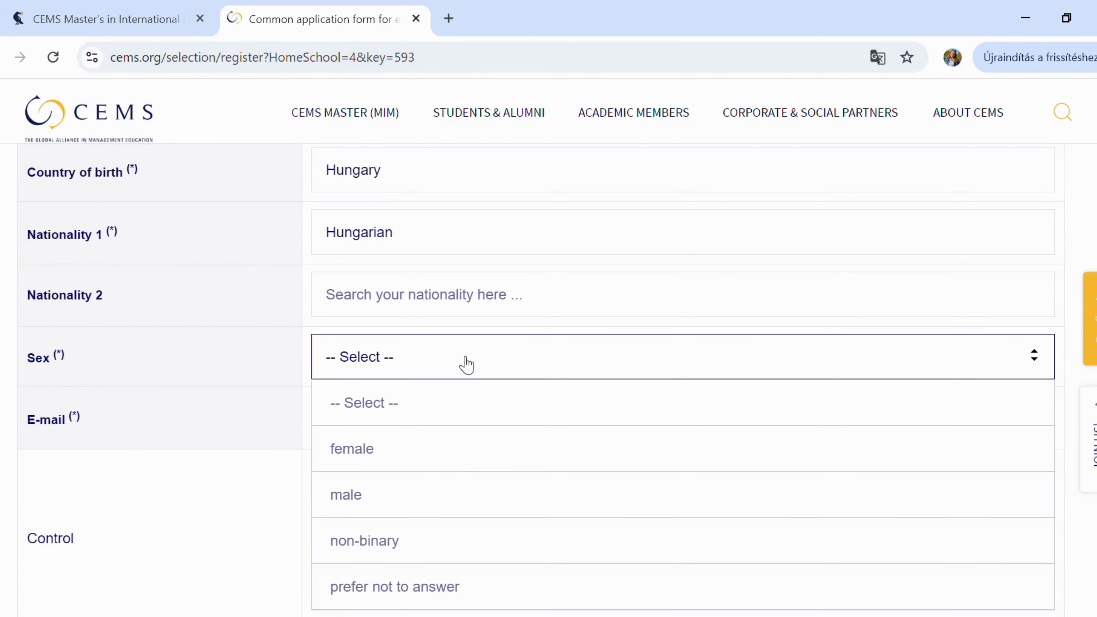
pyautogui.click(467, 457)
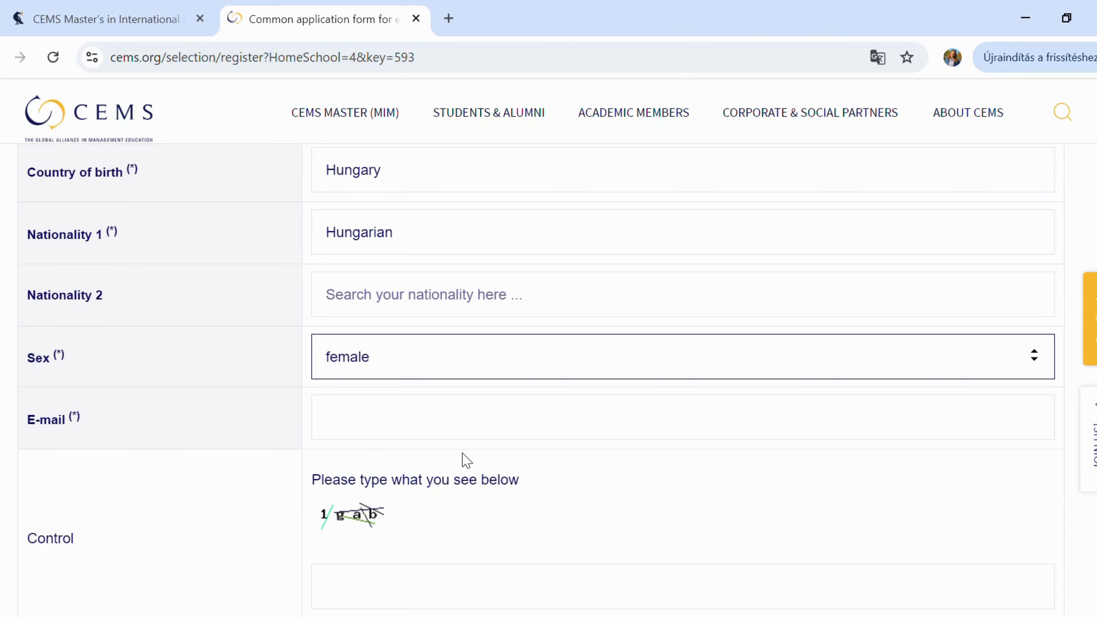
pyautogui.scroll(-1, 466, 459)
pyautogui.click(446, 388)
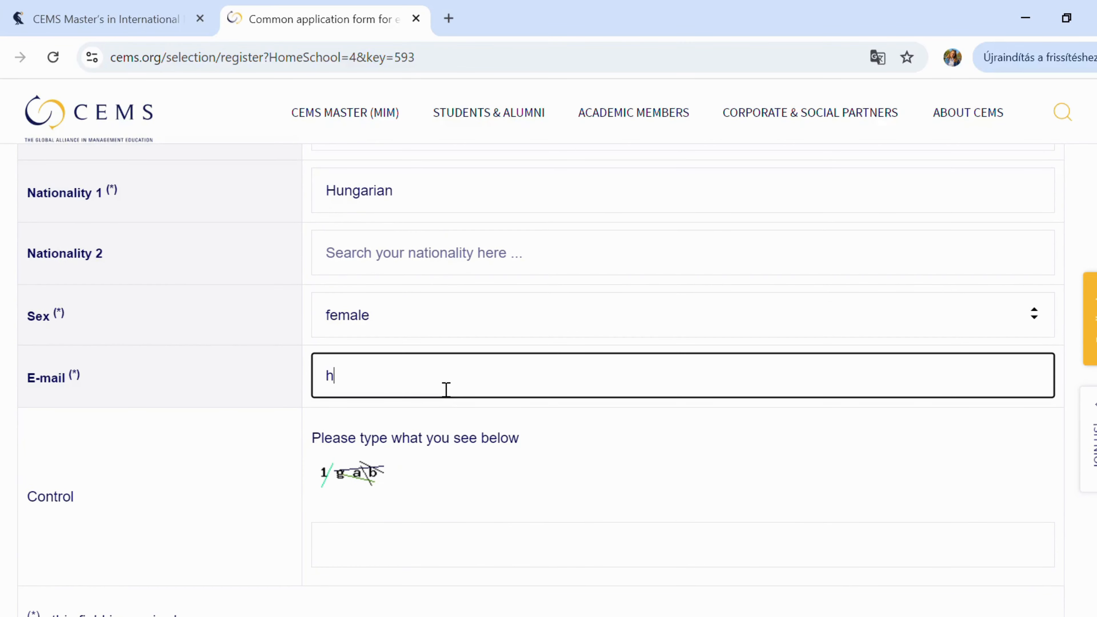
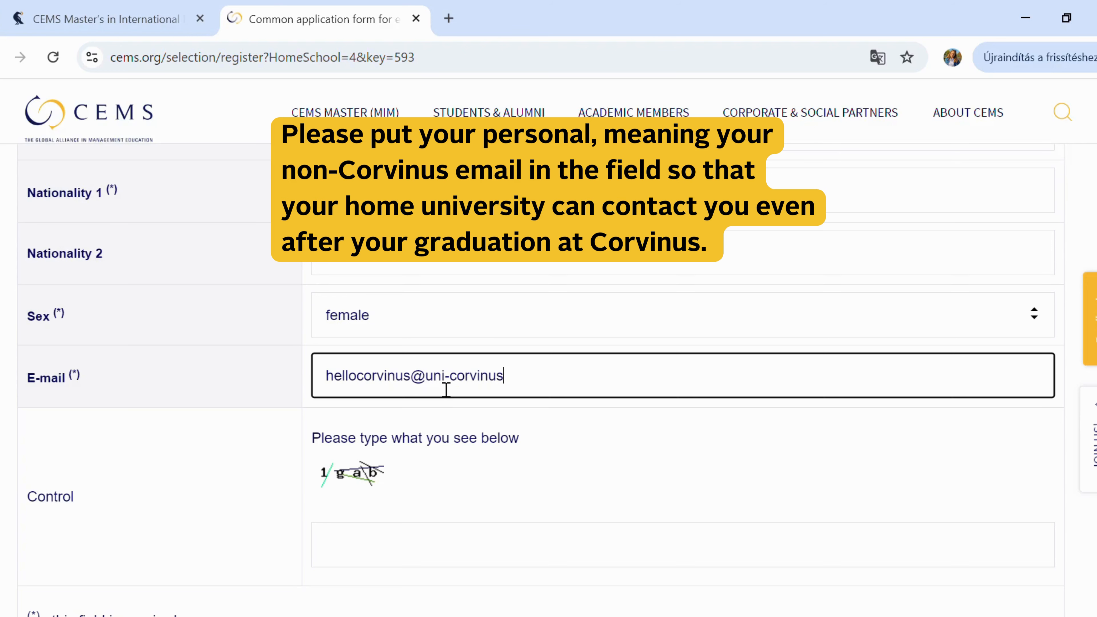
# - Enter the personal e-mail address and the captcha characters, then submit for validation
pyautogui.scroll(-3, 446, 390)
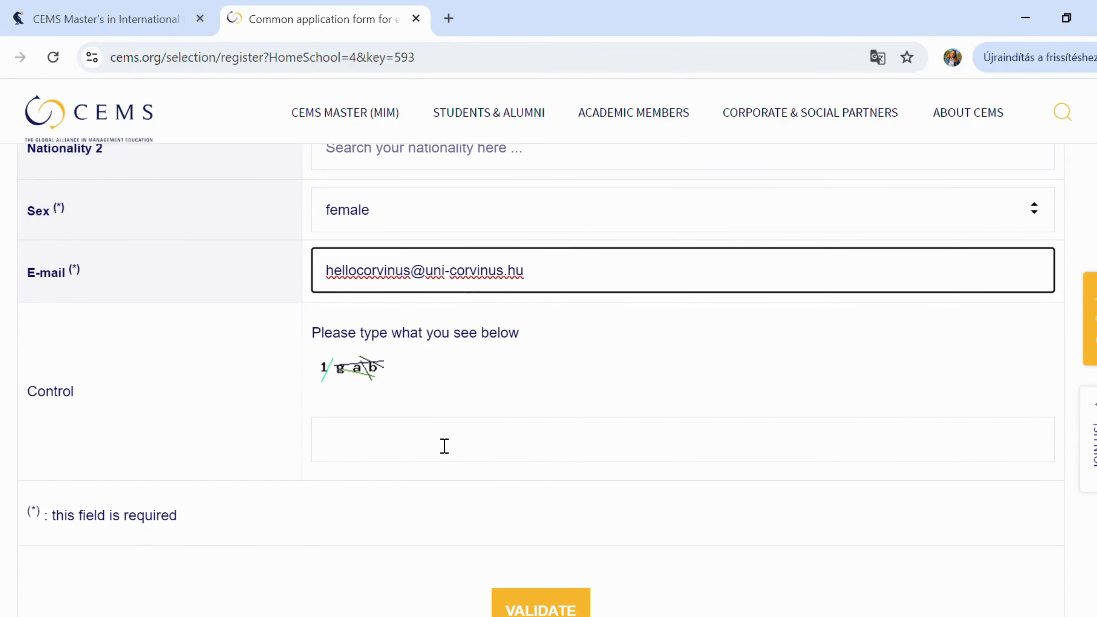
pyautogui.click(445, 445)
pyautogui.write('1g')
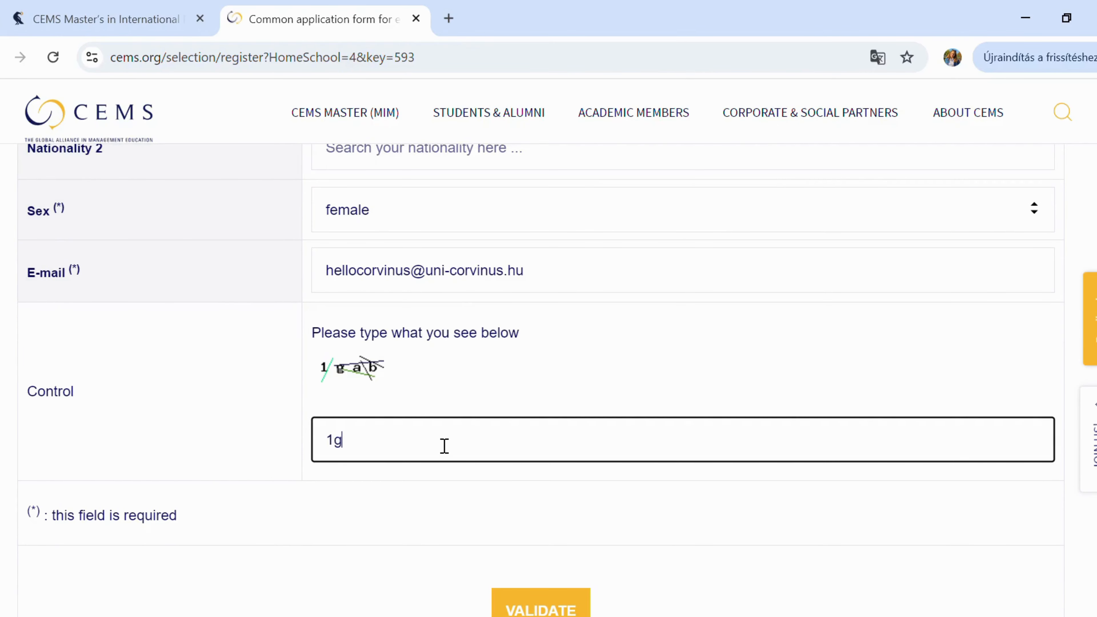
pyautogui.write('ab')
pyautogui.scroll(-3, 445, 445)
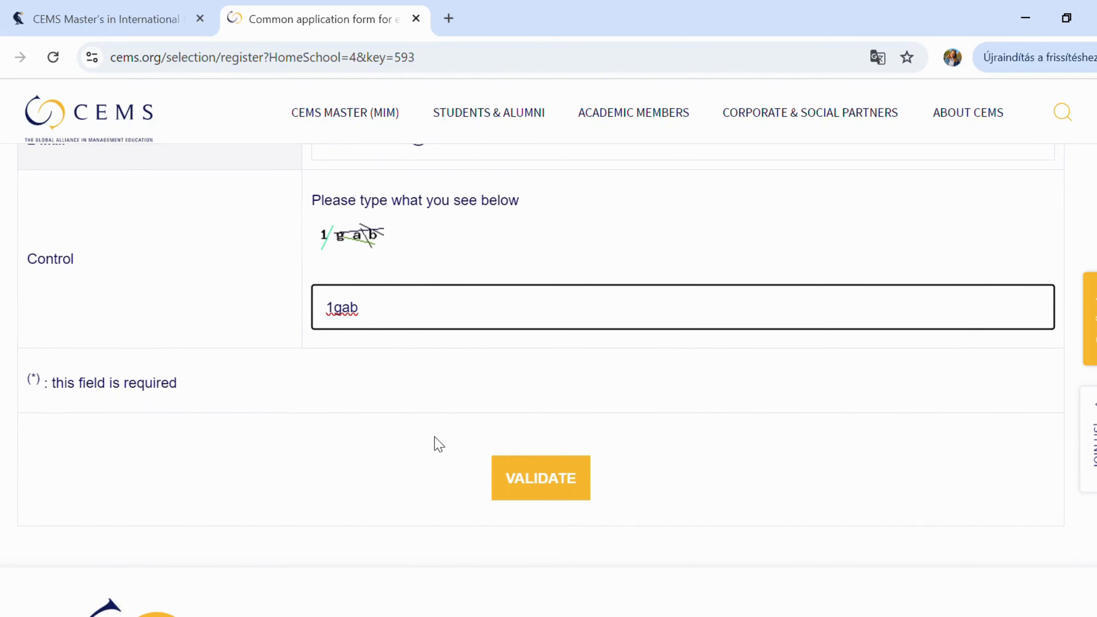
pyautogui.click(559, 492)
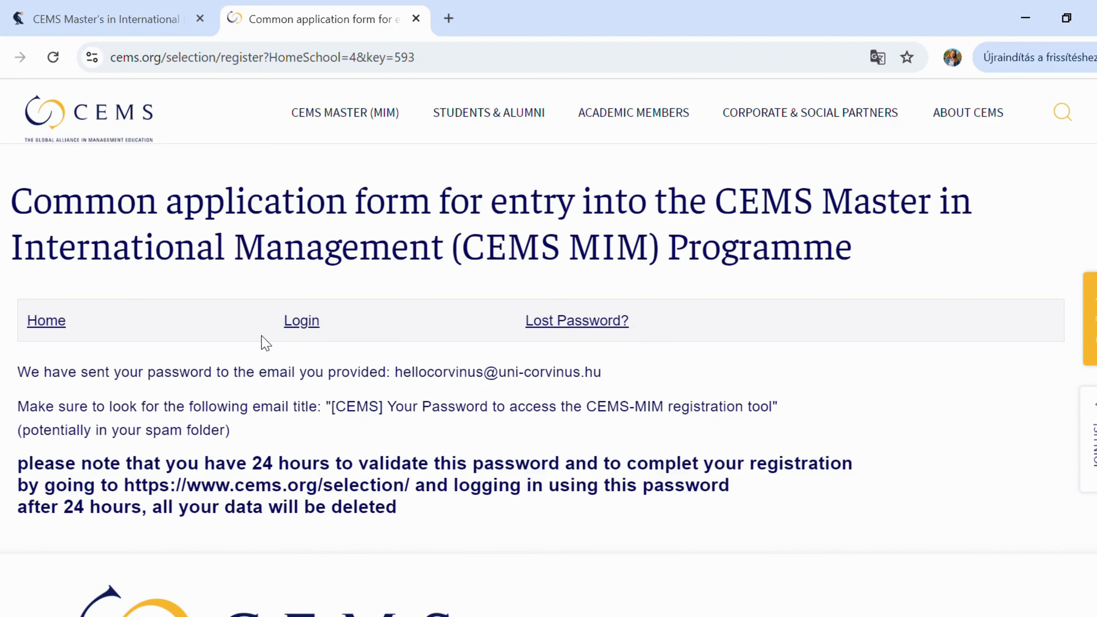
# - Go to the login page from the password-sent confirmation
pyautogui.click(293, 322)
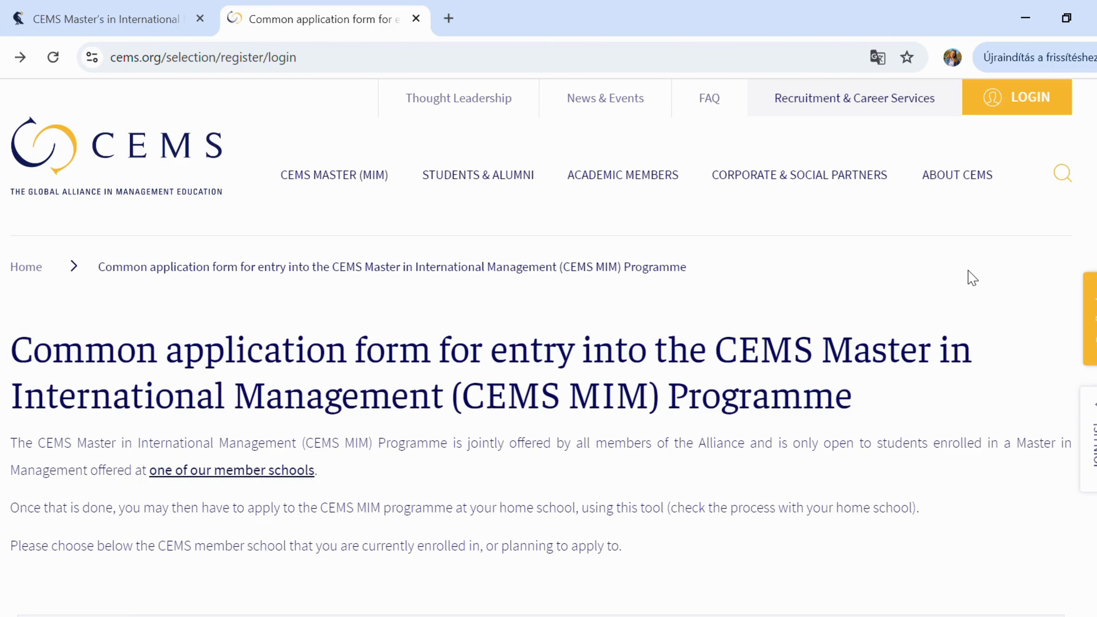
# - Log in with the registered e-mail address and the pasted e-mailed password
pyautogui.scroll(-5, 972, 278)
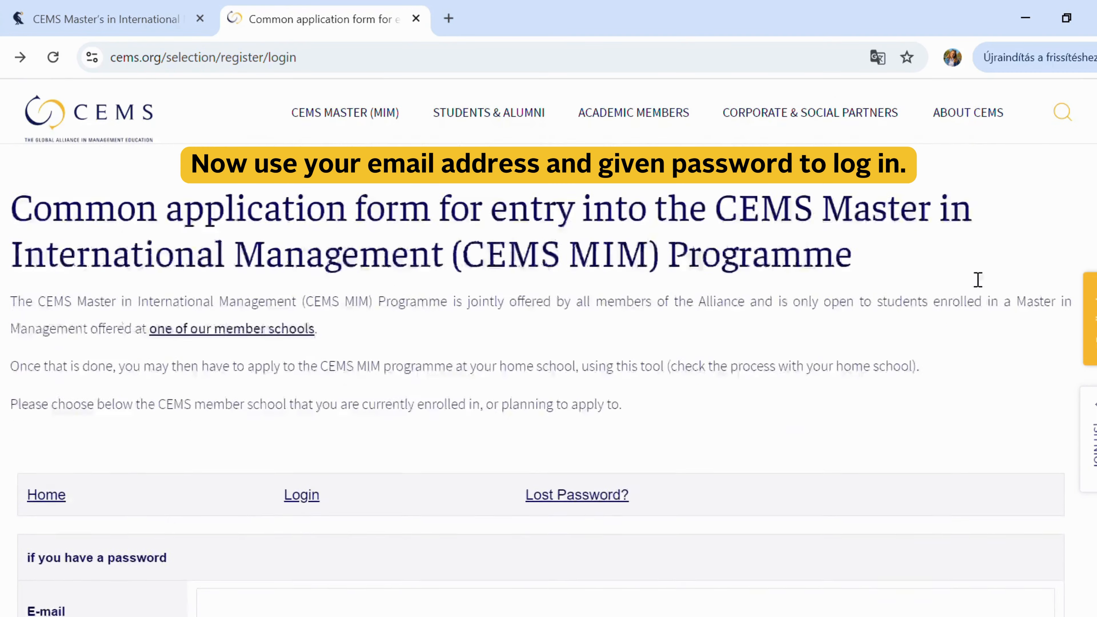
pyautogui.scroll(-3, 972, 278)
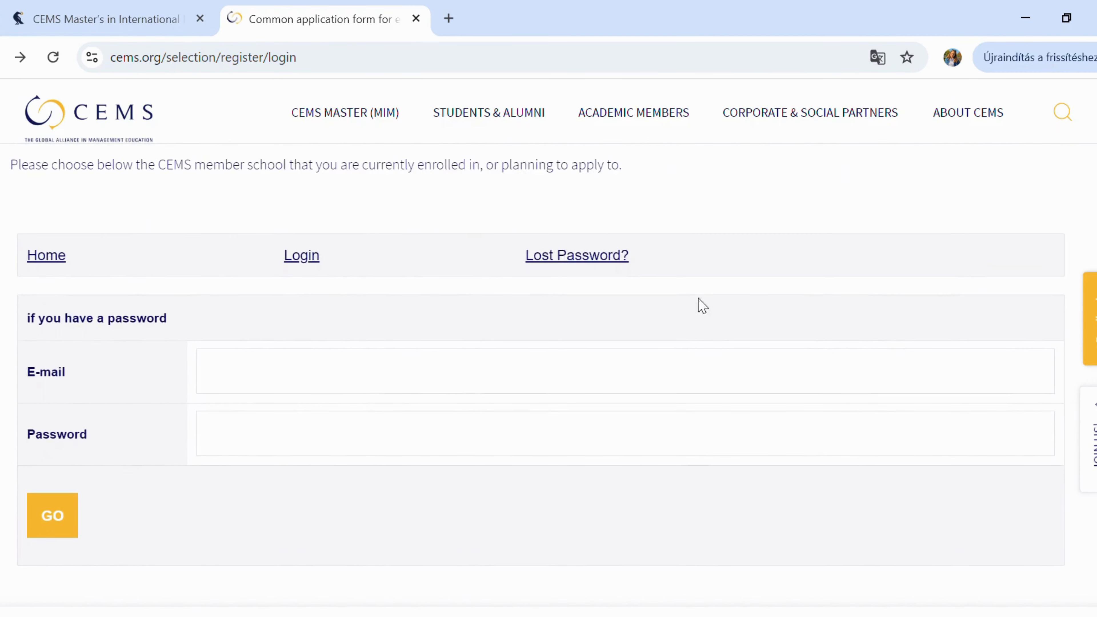
pyautogui.click(551, 381)
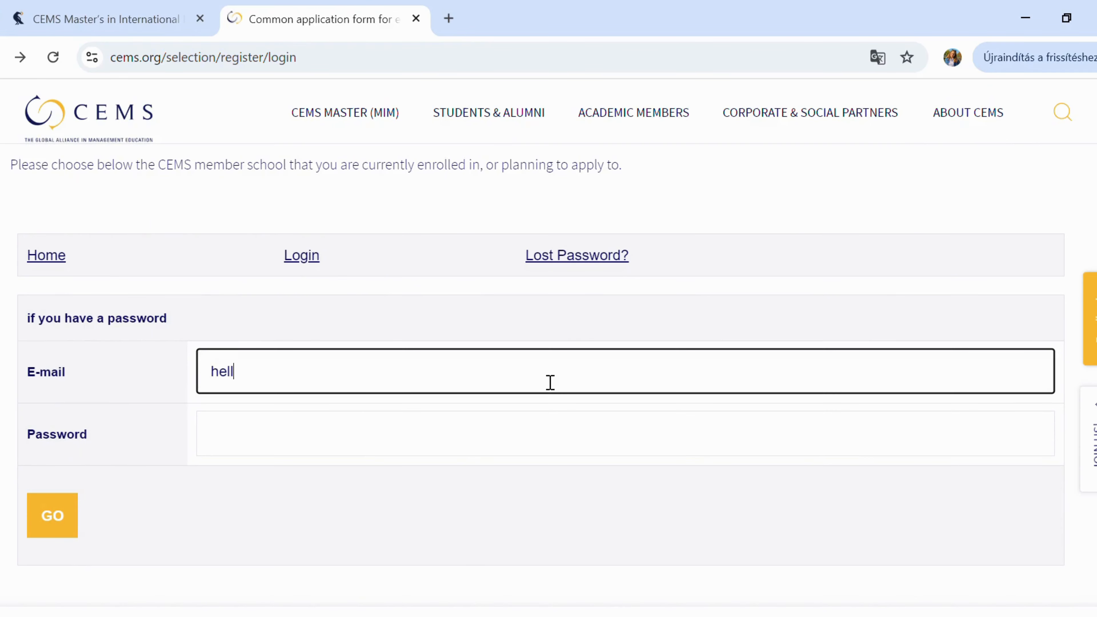
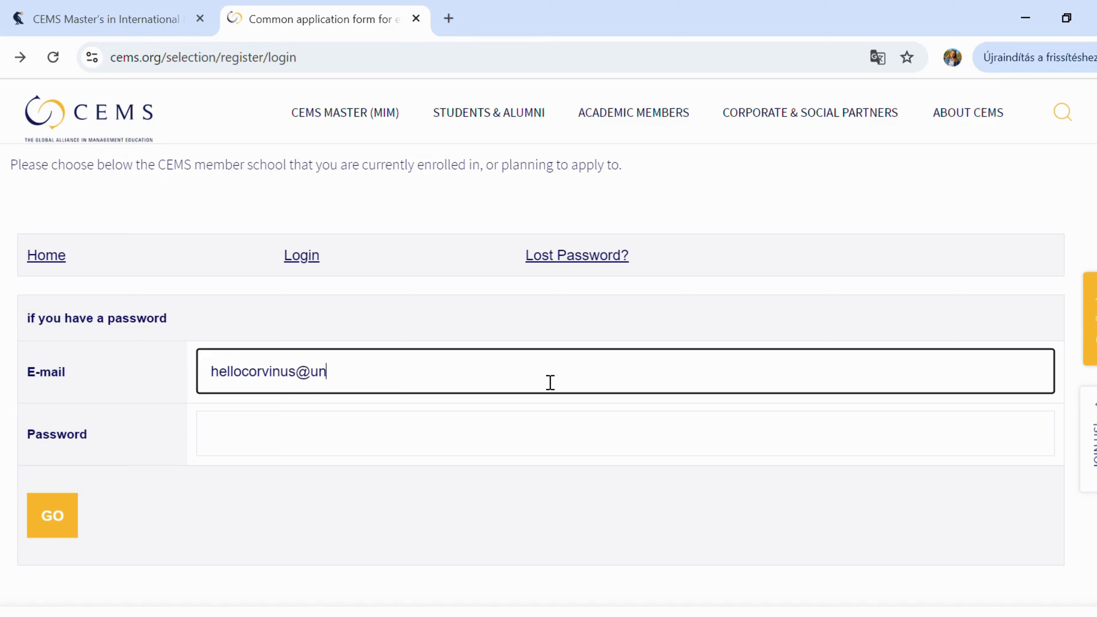
pyautogui.click(416, 440)
pyautogui.hotkey('ctrl', 'v')
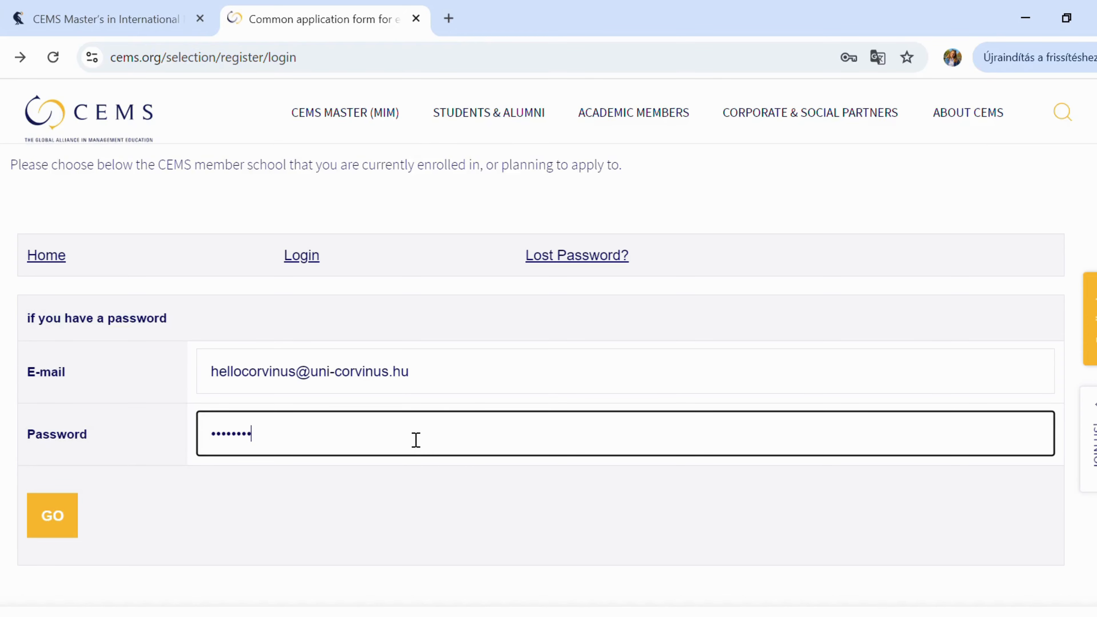
pyautogui.click(65, 523)
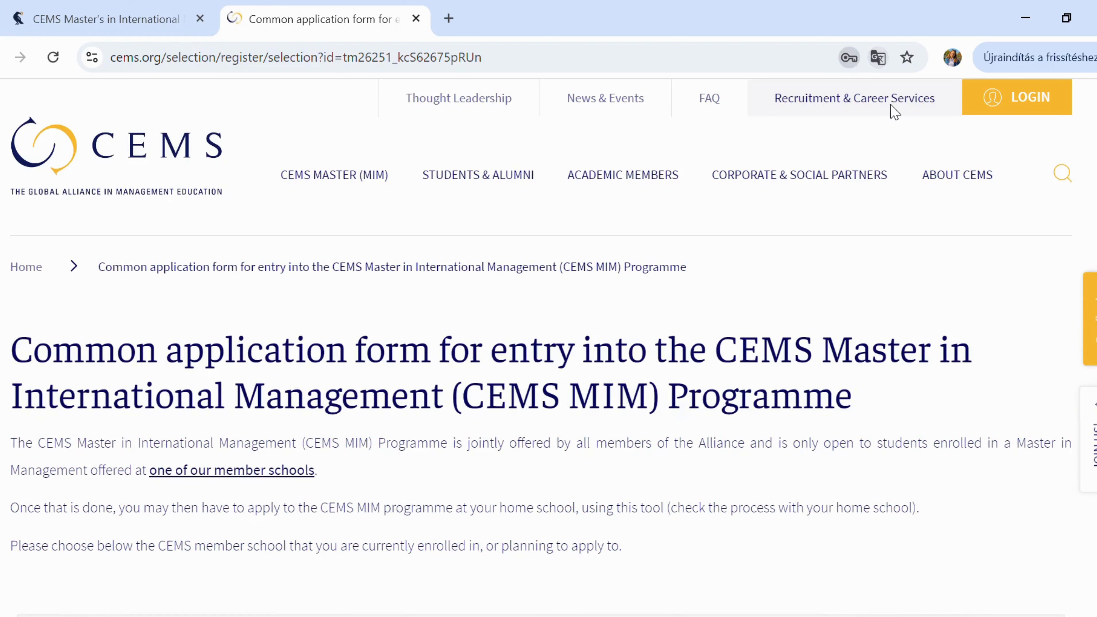
# - Fill in the current street address and zip code
pyautogui.moveTo(883, 174)
pyautogui.scroll(-8, 956, 486)
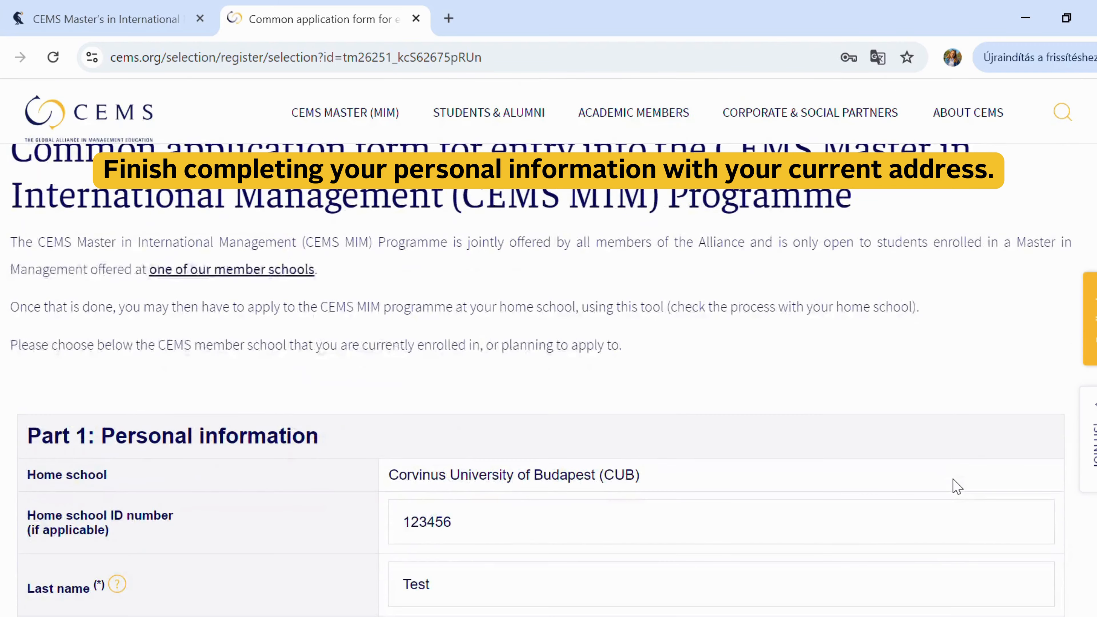
pyautogui.scroll(-5, 956, 486)
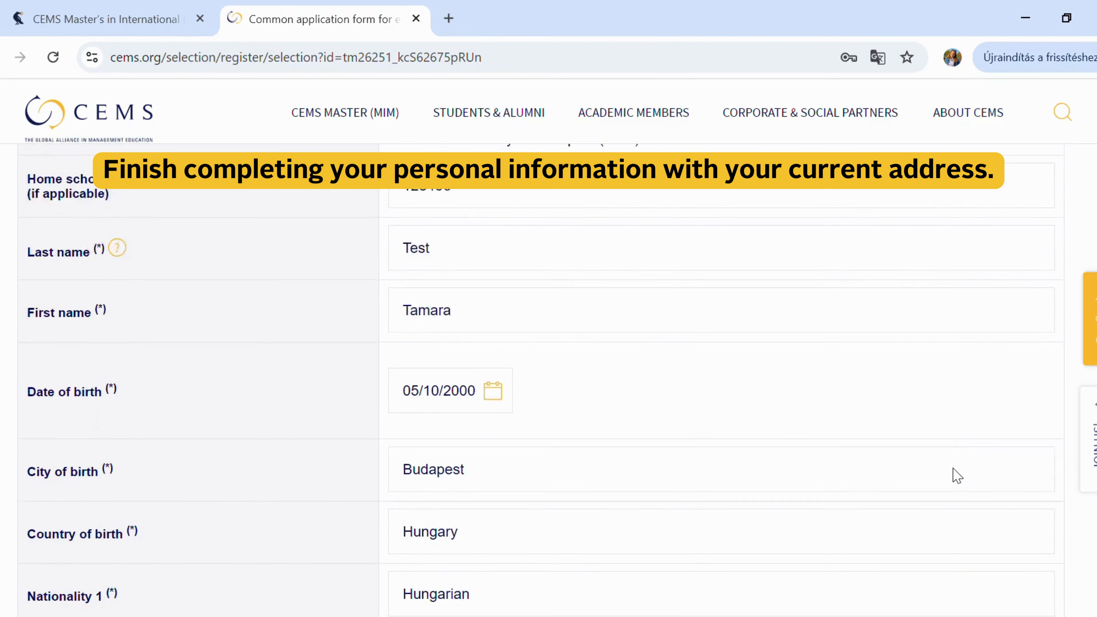
pyautogui.scroll(-5, 962, 477)
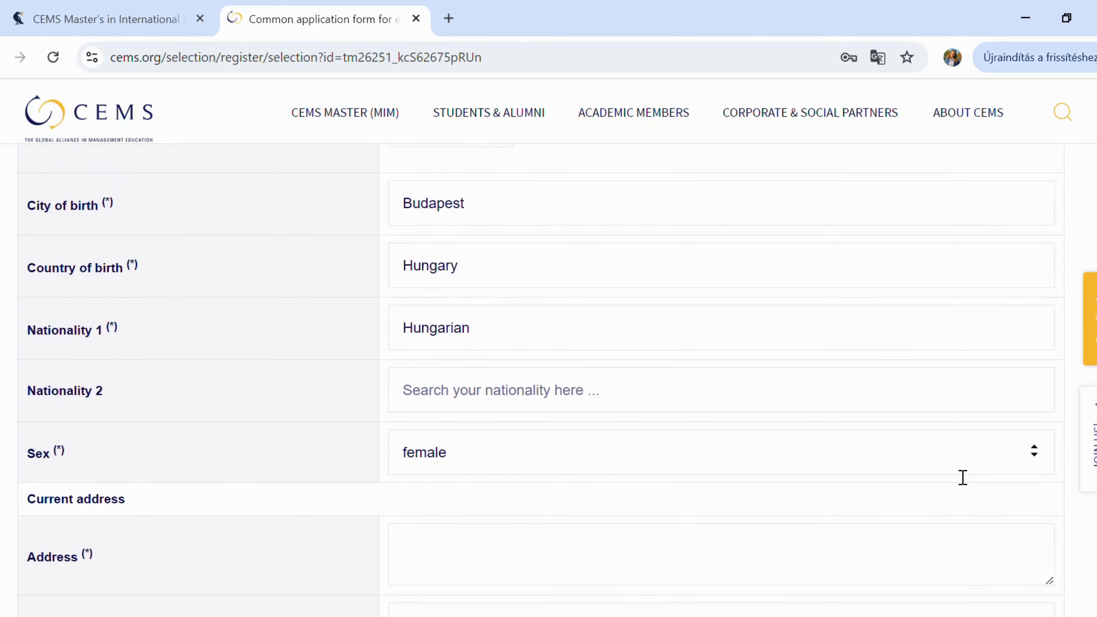
pyautogui.scroll(-3, 962, 477)
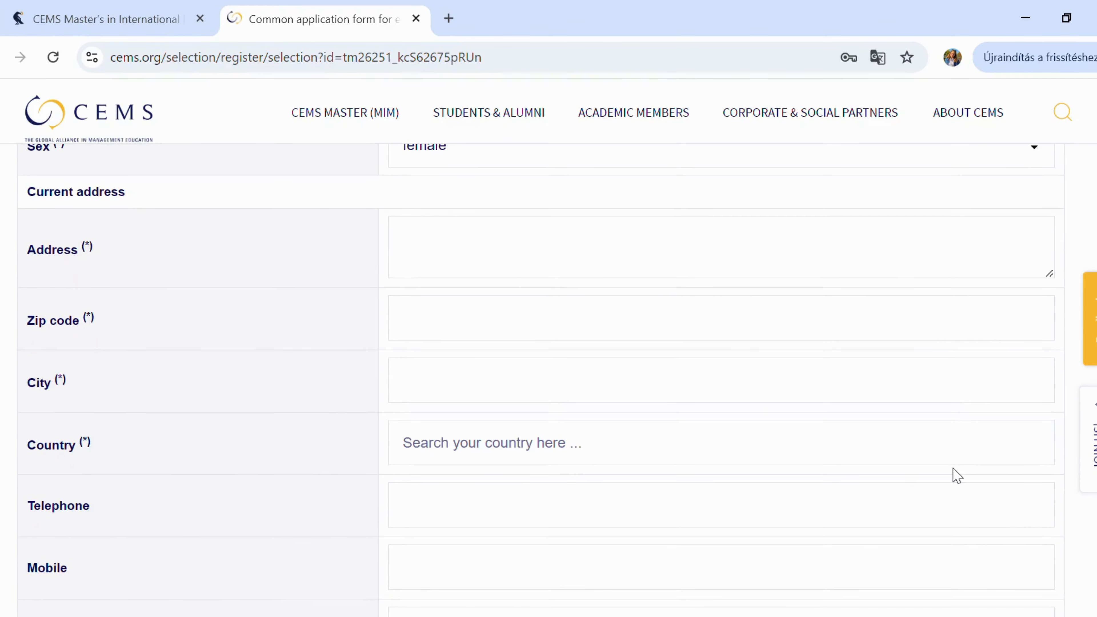
pyautogui.click(581, 249)
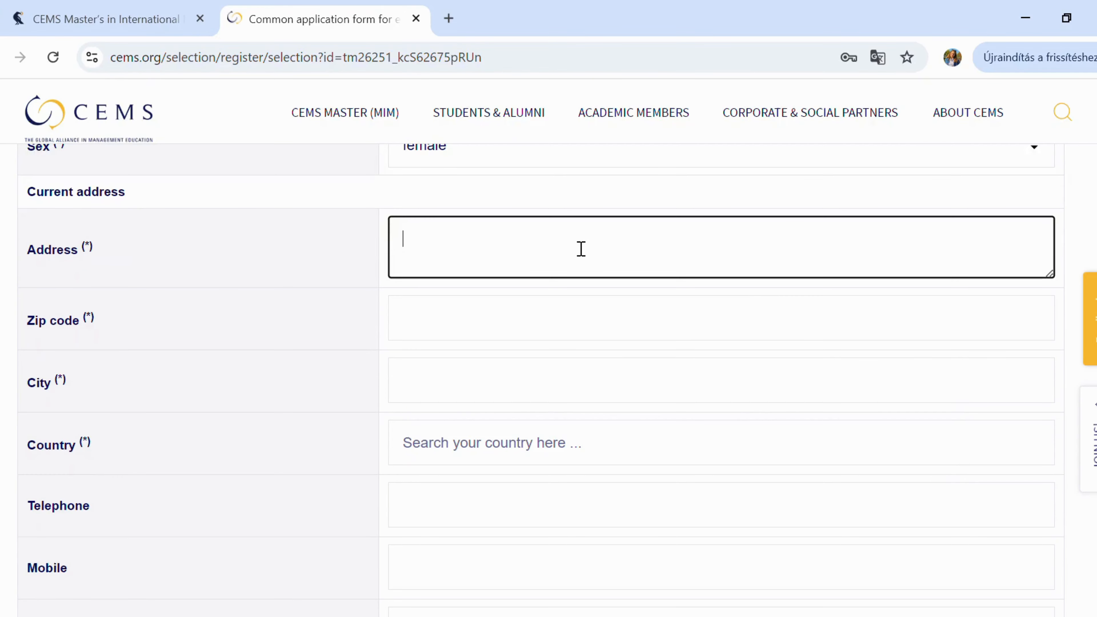
pyautogui.write('ABC street 1.')
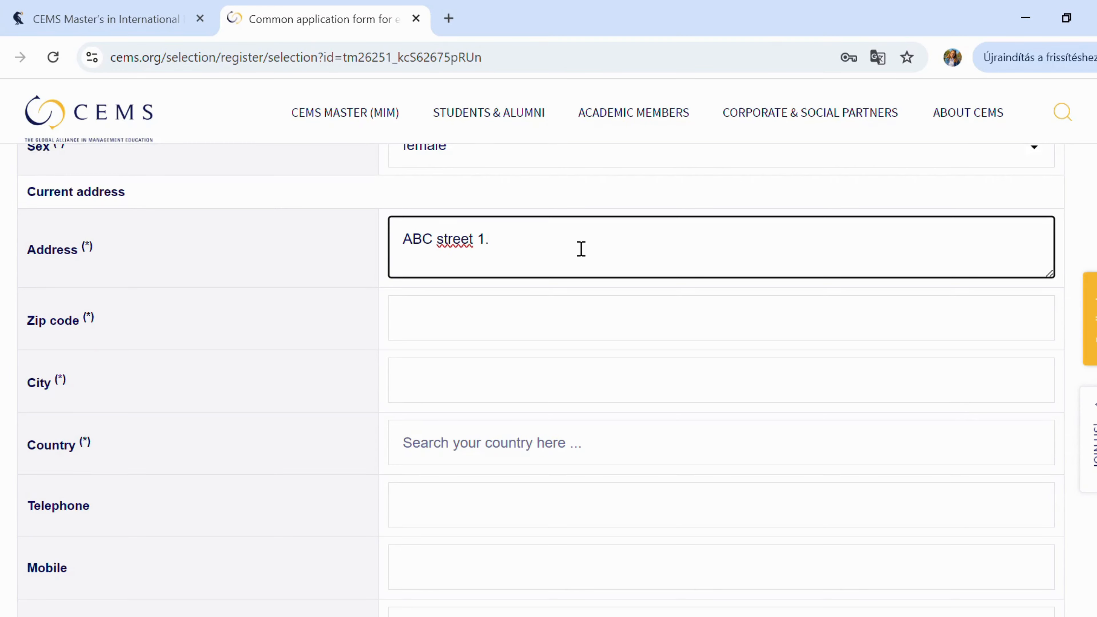
pyautogui.click(526, 332)
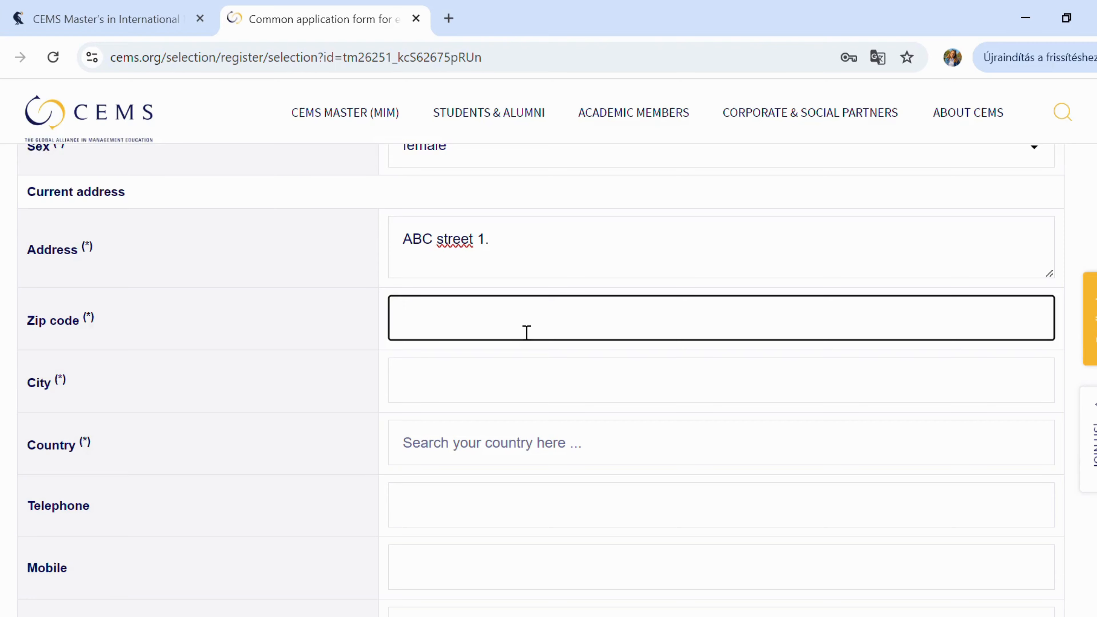
pyautogui.write('1234')
# - Set city Budapest, country Hungary, and enter the applicant's telephone number
pyautogui.click(505, 396)
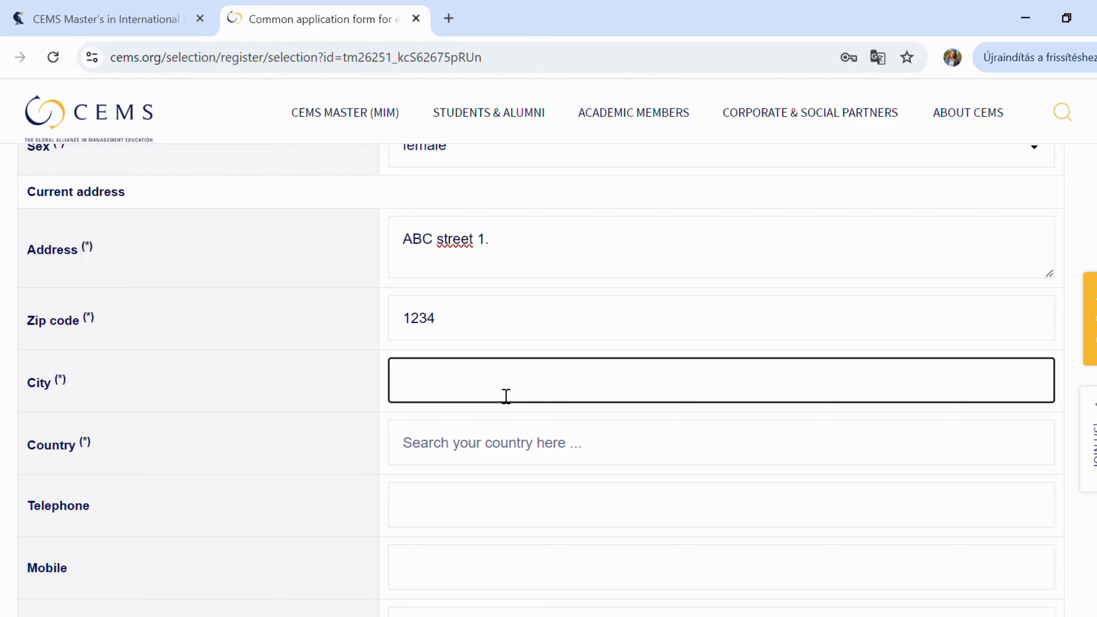
pyautogui.write('Budapest')
pyautogui.scroll(-1, 505, 395)
pyautogui.click(506, 395)
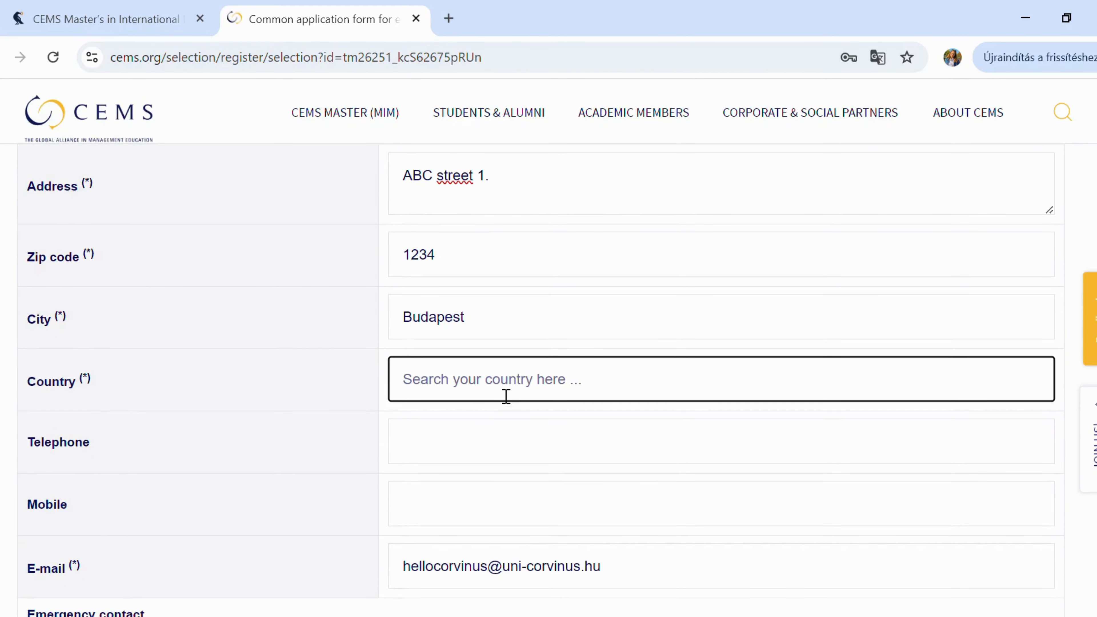
pyautogui.write('hungary')
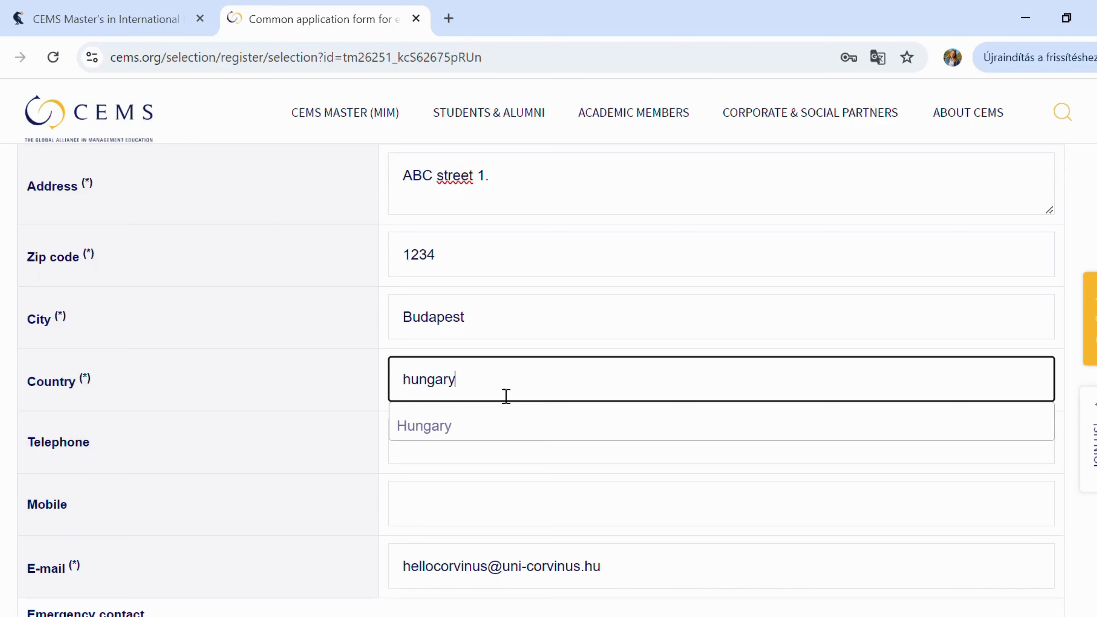
pyautogui.click(507, 428)
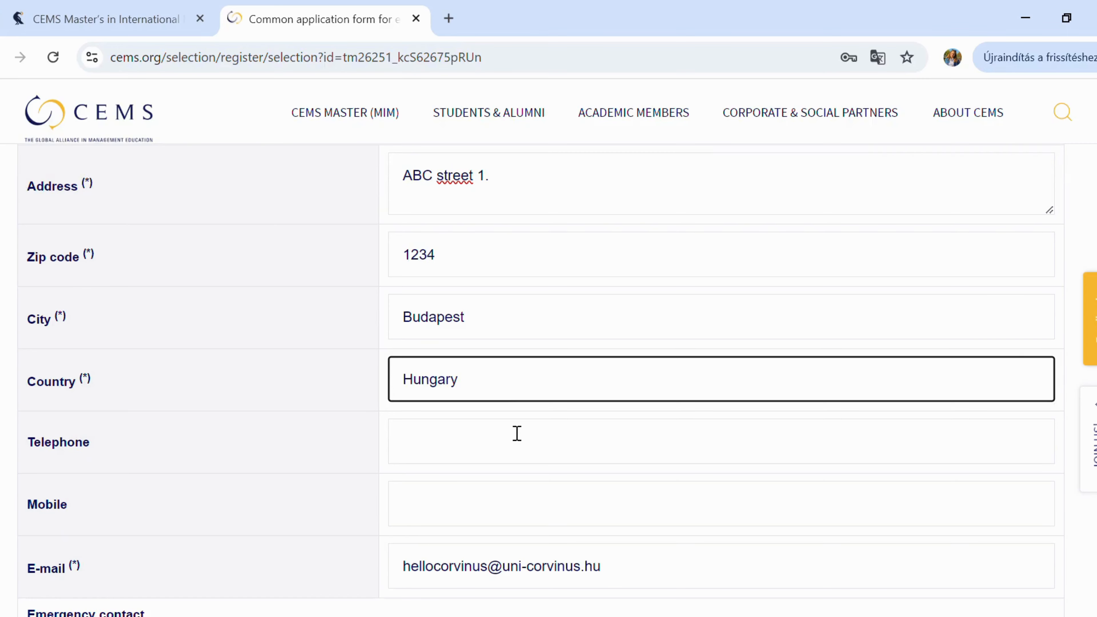
pyautogui.click(514, 458)
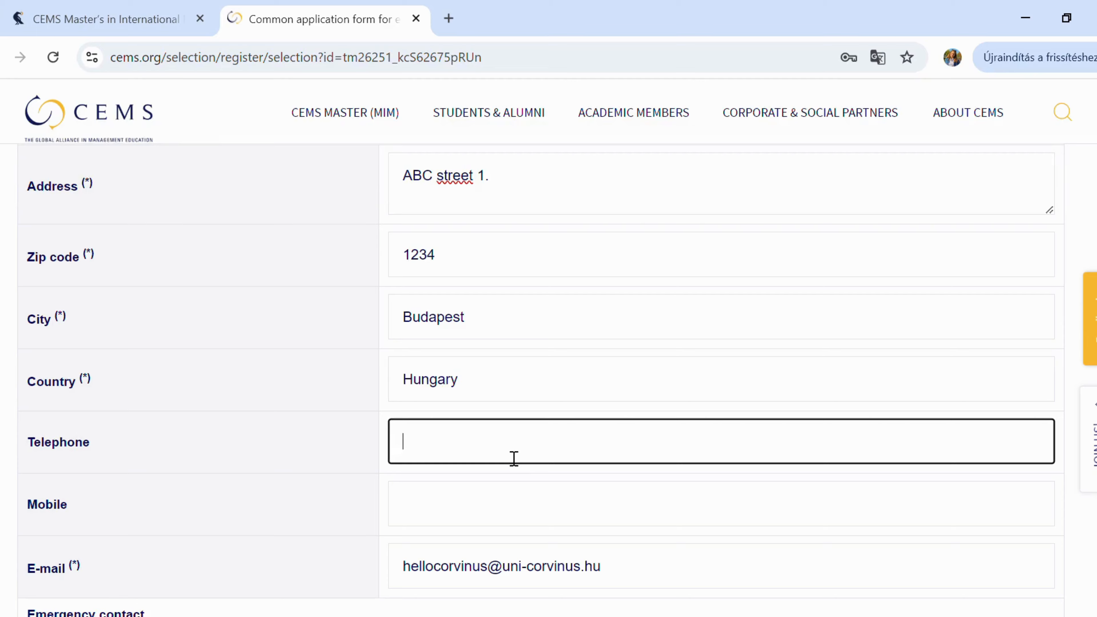
pyautogui.write('+362012345')
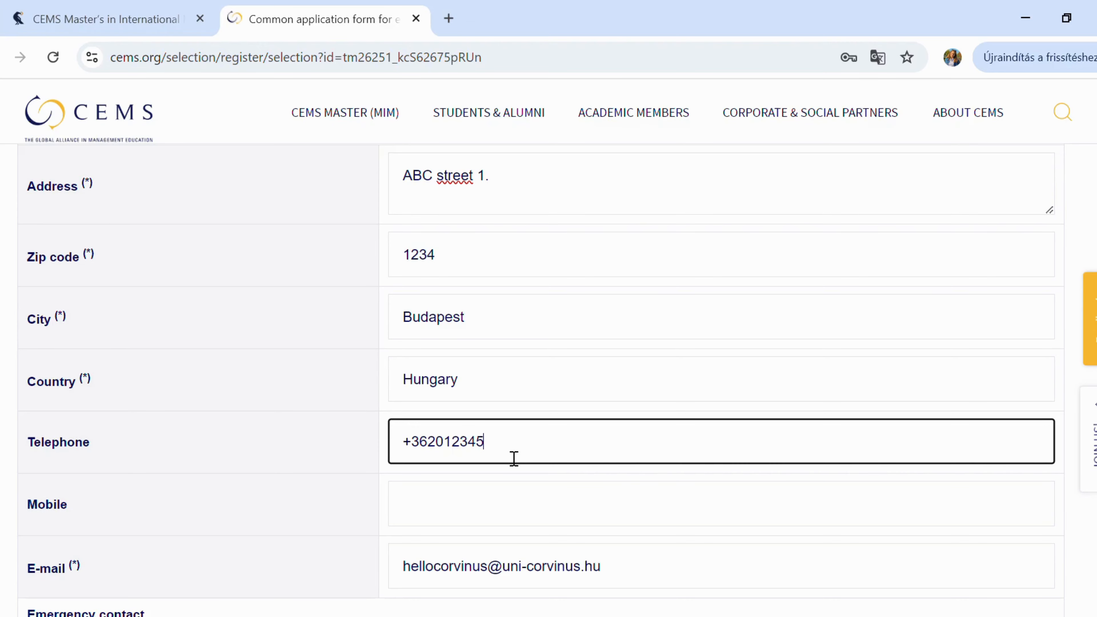
pyautogui.write('67')
pyautogui.scroll(-3, 513, 456)
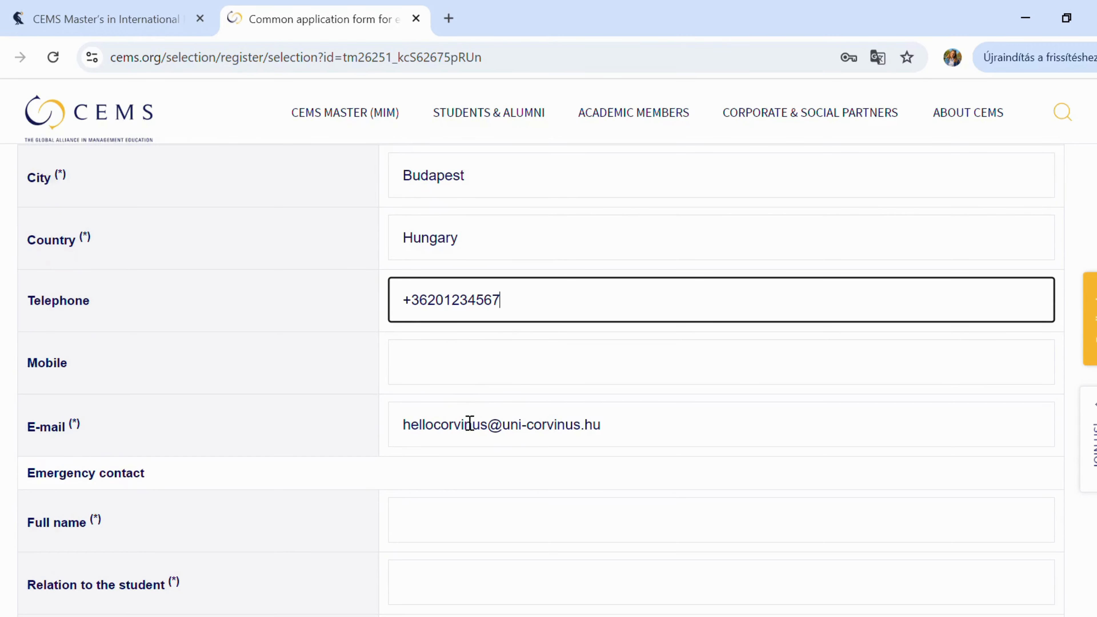
pyautogui.scroll(-4, 479, 434)
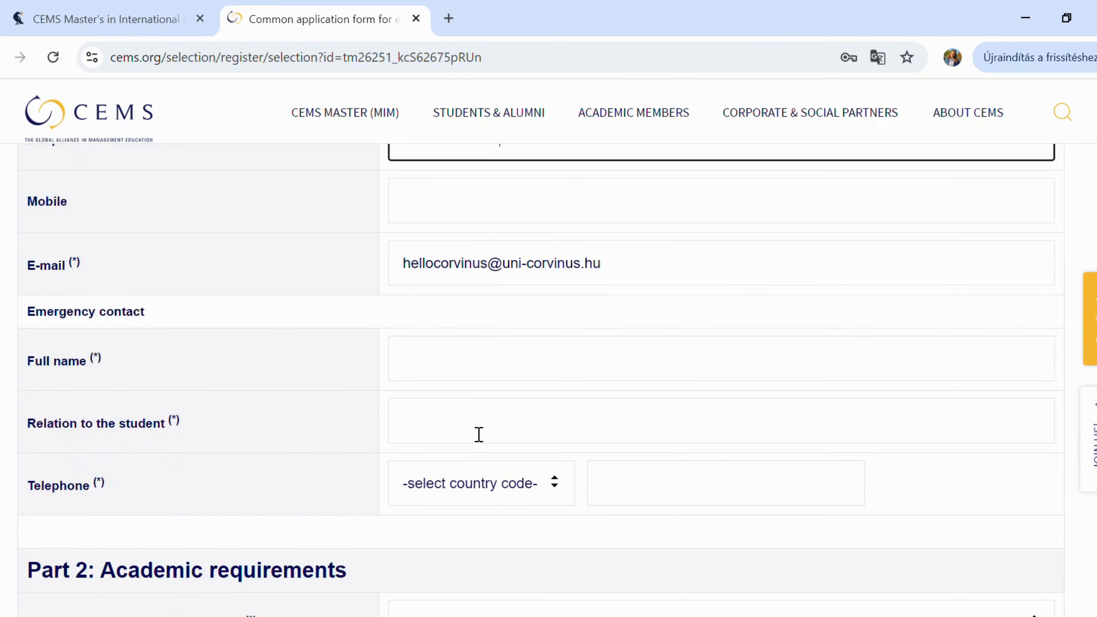
# - Enter the emergency contact's full name and relation Father
pyautogui.click(474, 348)
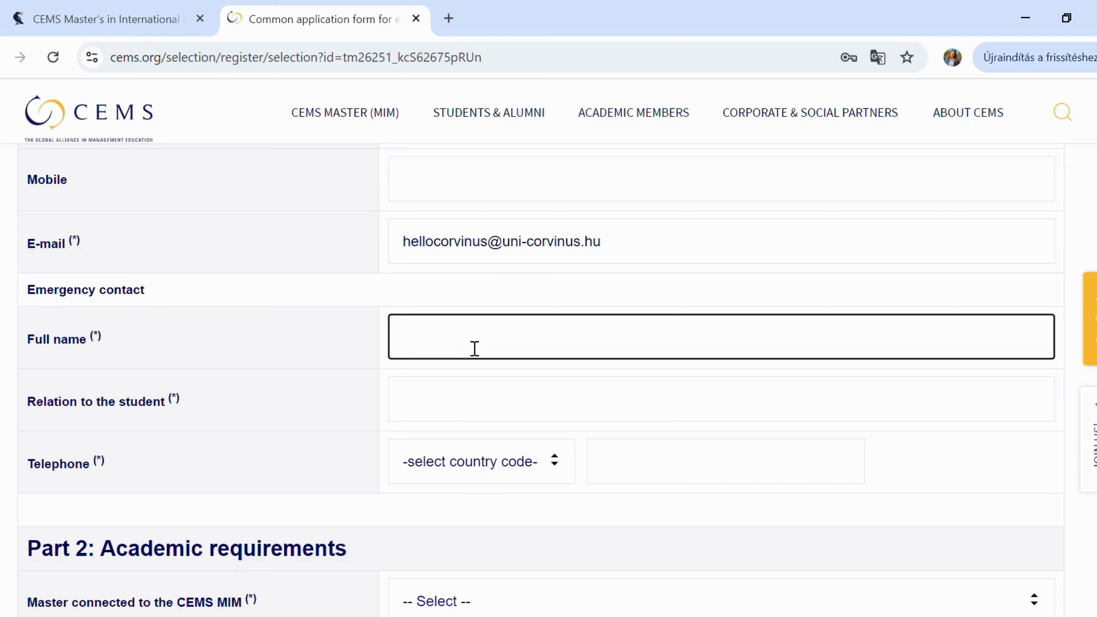
pyautogui.write('Tamás Test')
pyautogui.click(554, 421)
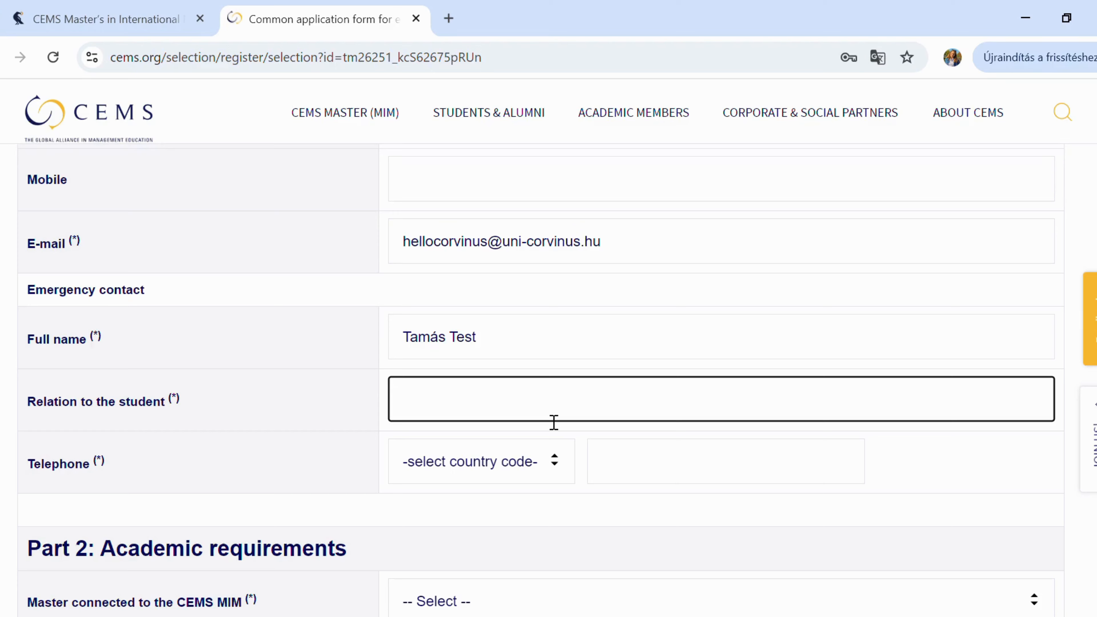
pyautogui.write('Father')
# - Give the contact's telephone the Hungary (36) country code and enter the number
pyautogui.click(567, 468)
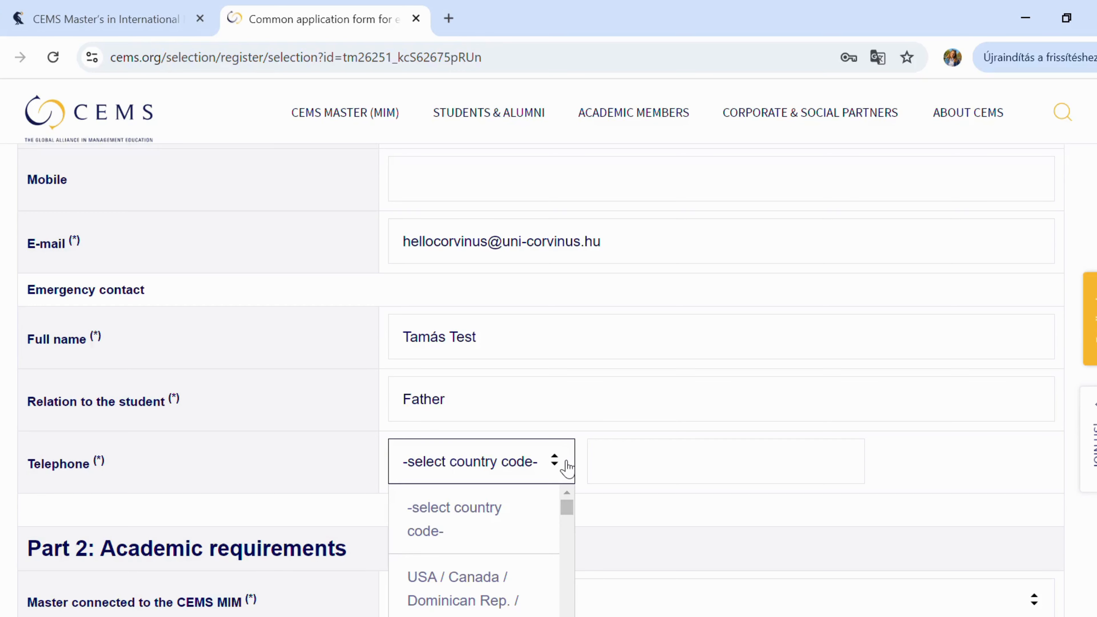
pyautogui.scroll(-2, 567, 469)
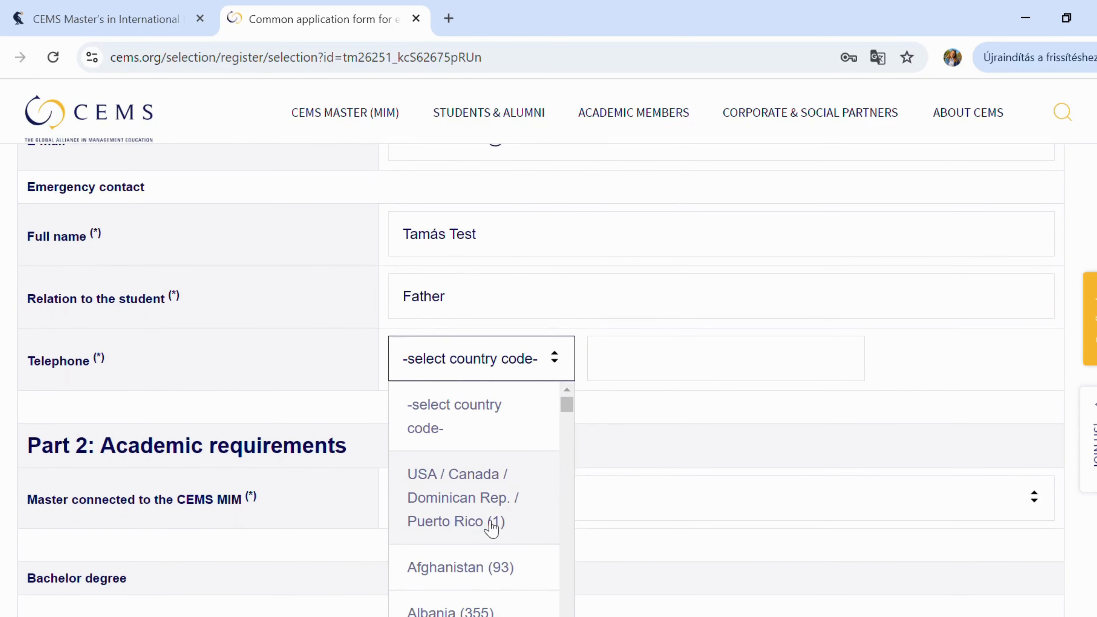
pyautogui.scroll(-8, 490, 528)
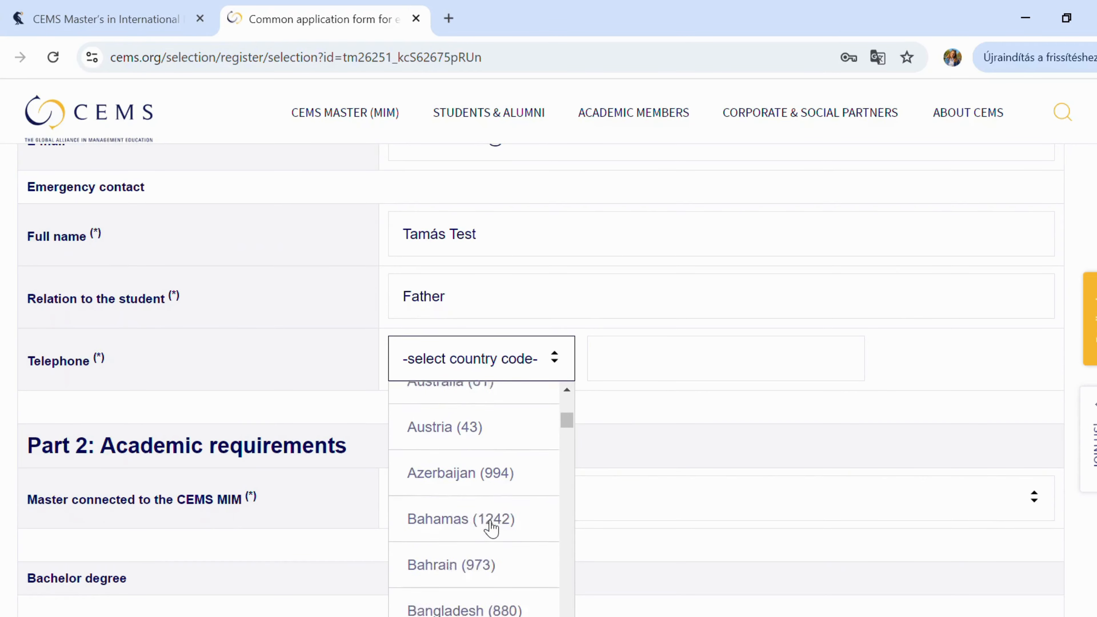
pyautogui.scroll(-1, 506, 320)
pyautogui.scroll(-10, 509, 428)
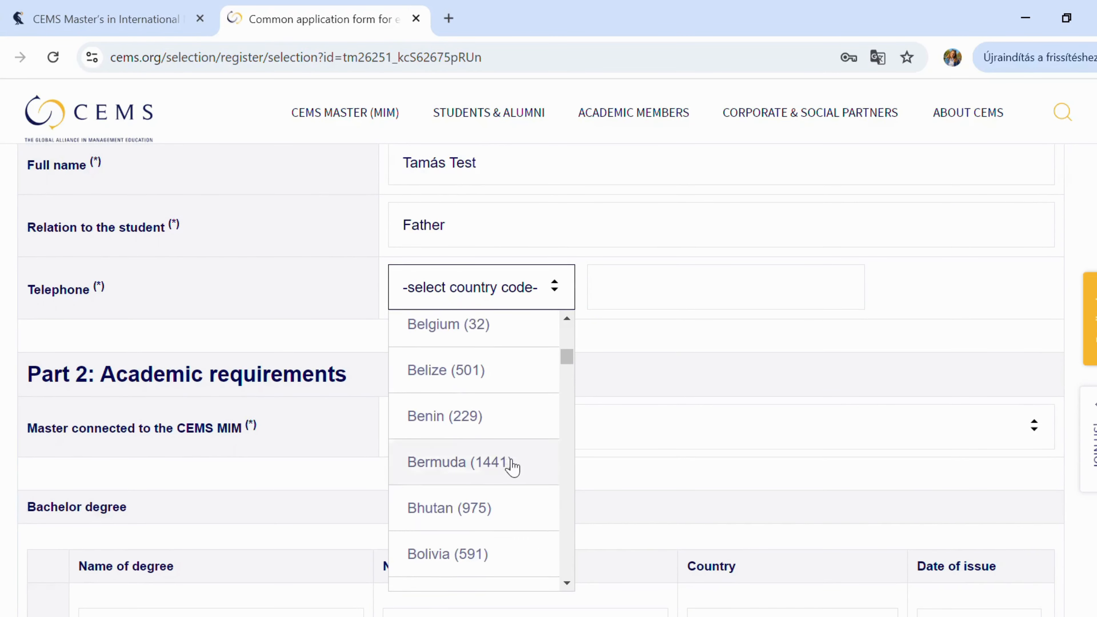
pyautogui.scroll(-15, 512, 467)
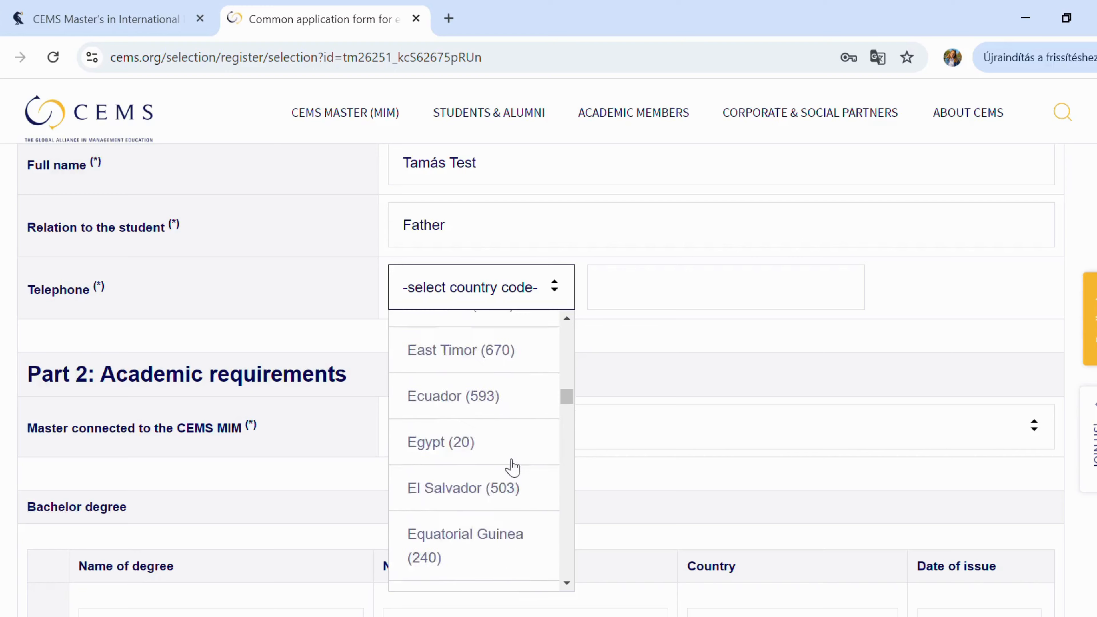
pyautogui.scroll(-16, 513, 468)
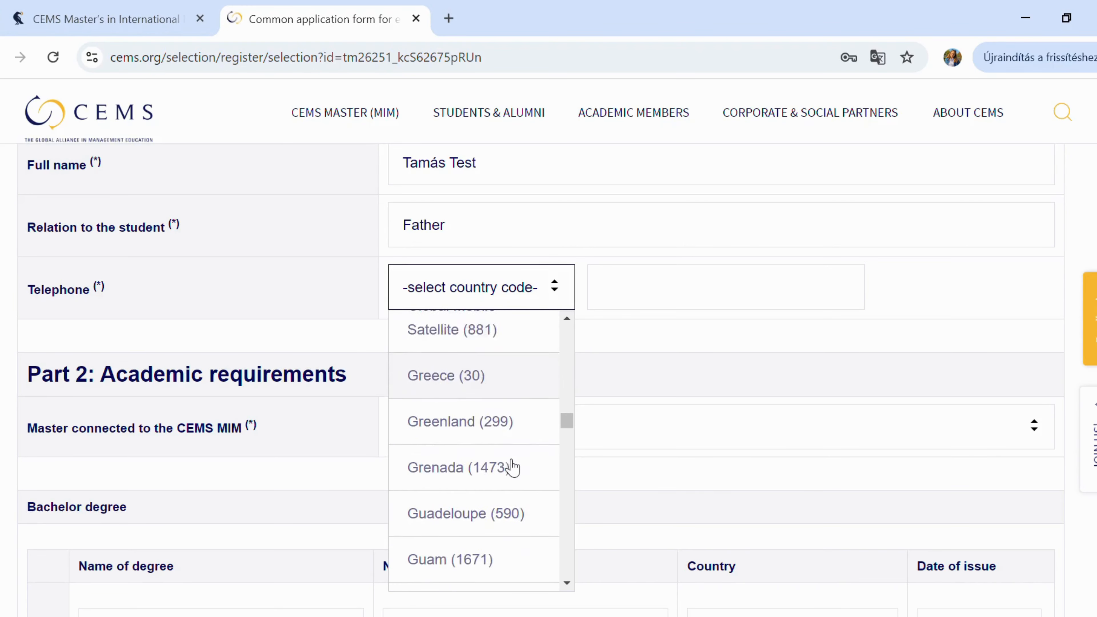
pyautogui.scroll(-7, 513, 467)
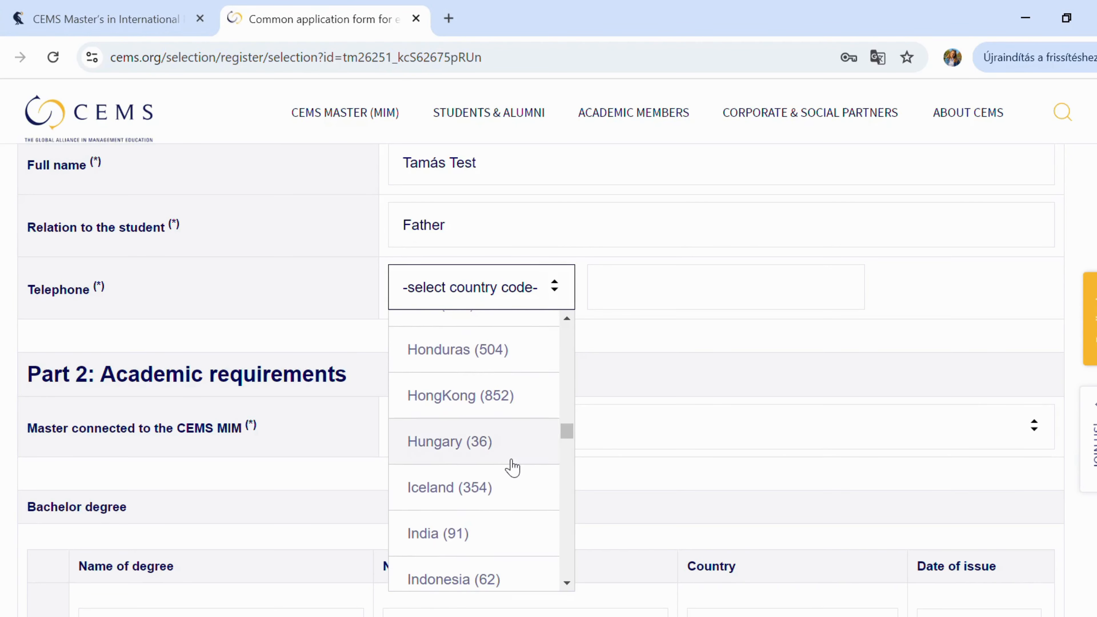
pyautogui.click(485, 445)
pyautogui.click(663, 298)
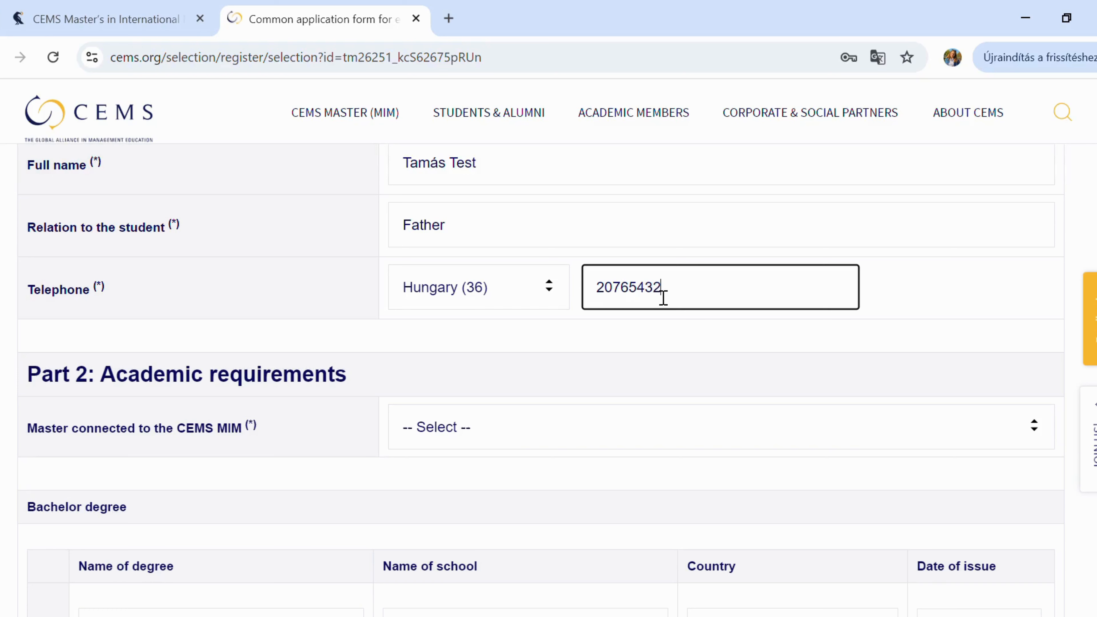
pyautogui.scroll(-3, 661, 297)
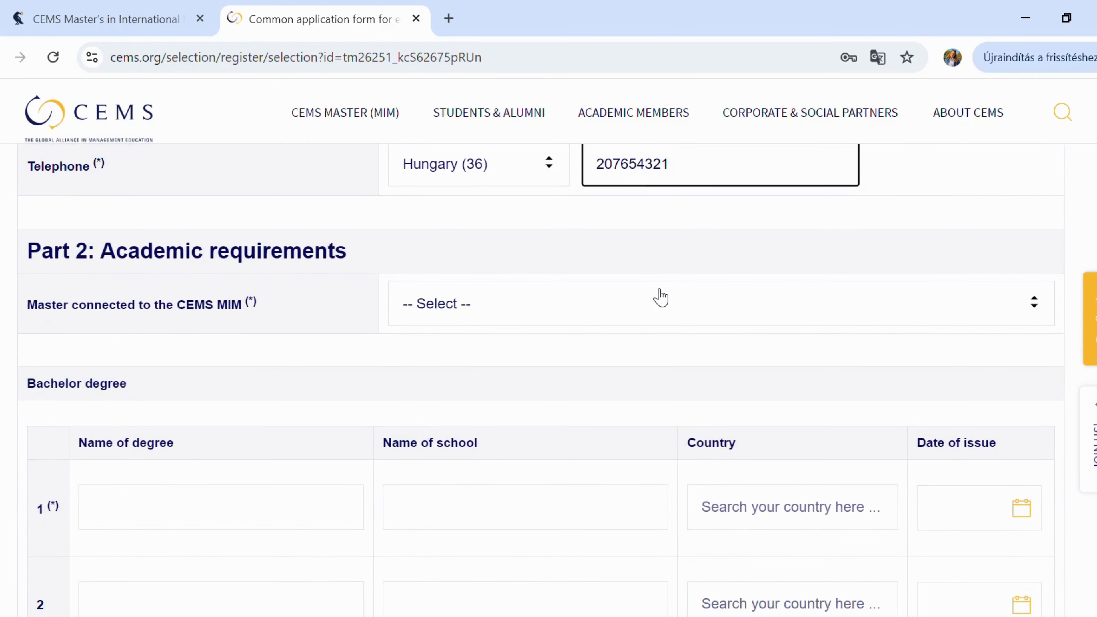
# - Choose Economist in Business Development as the master's programme
pyautogui.click(601, 304)
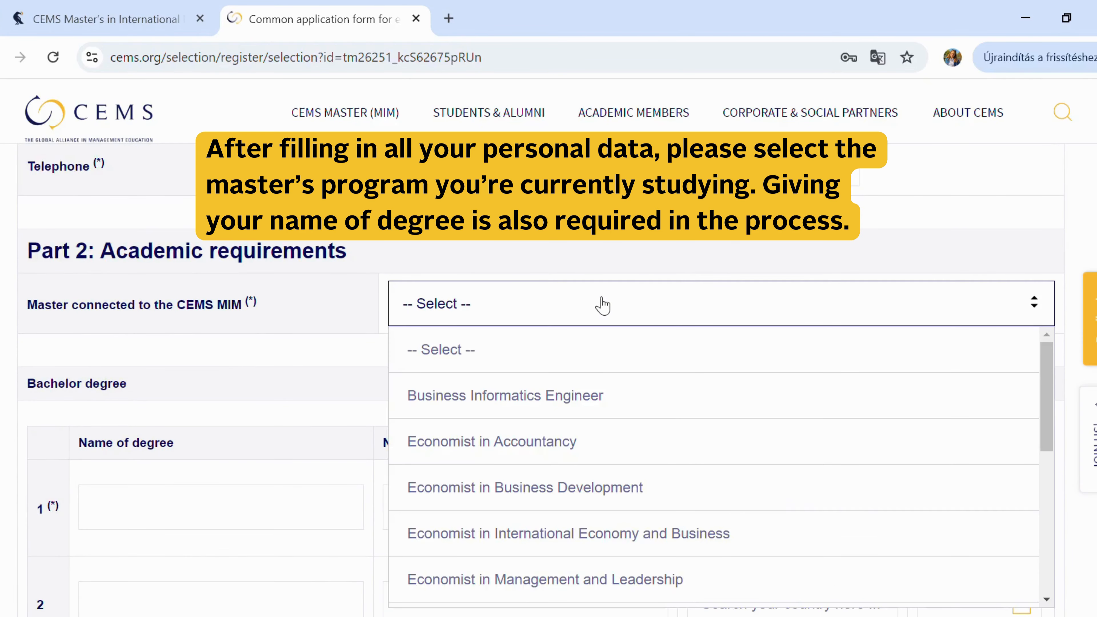
pyautogui.scroll(-2, 612, 411)
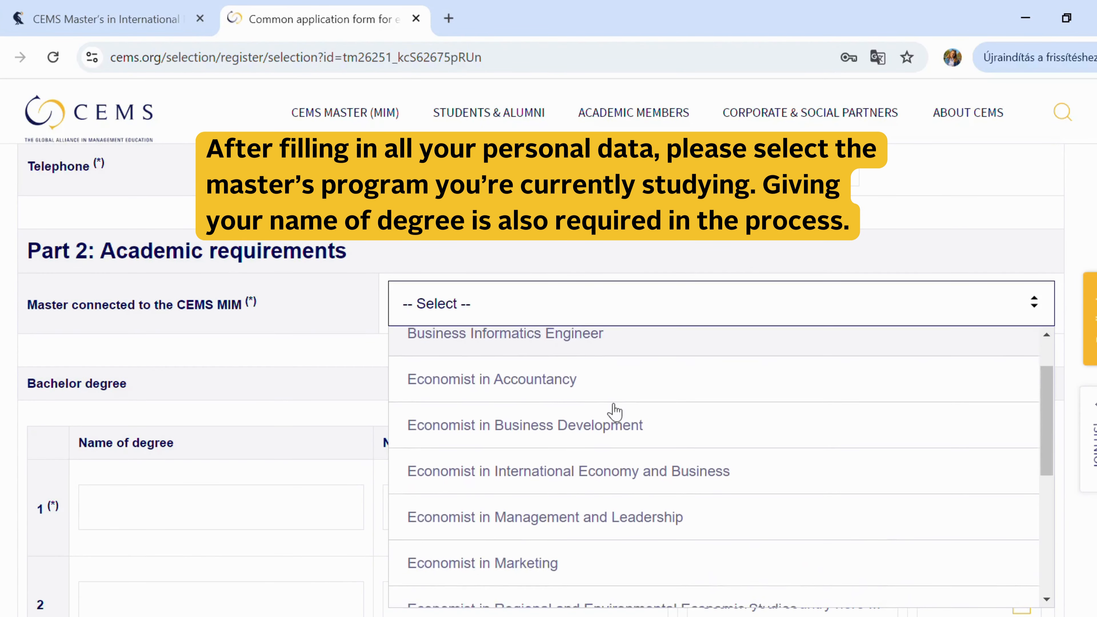
pyautogui.click(614, 411)
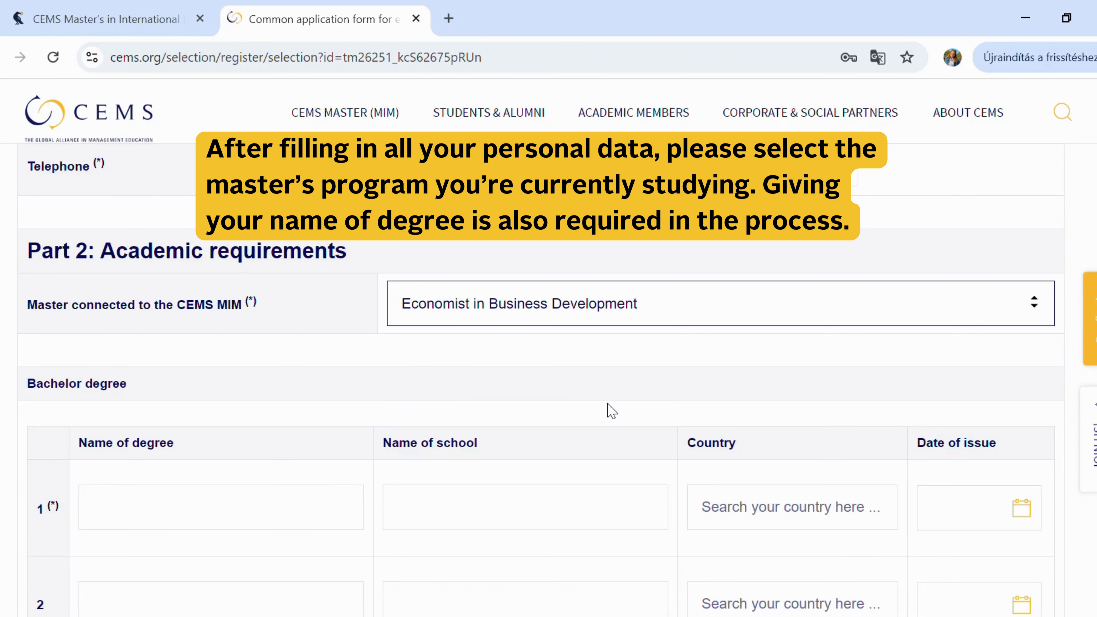
pyautogui.scroll(-4, 612, 411)
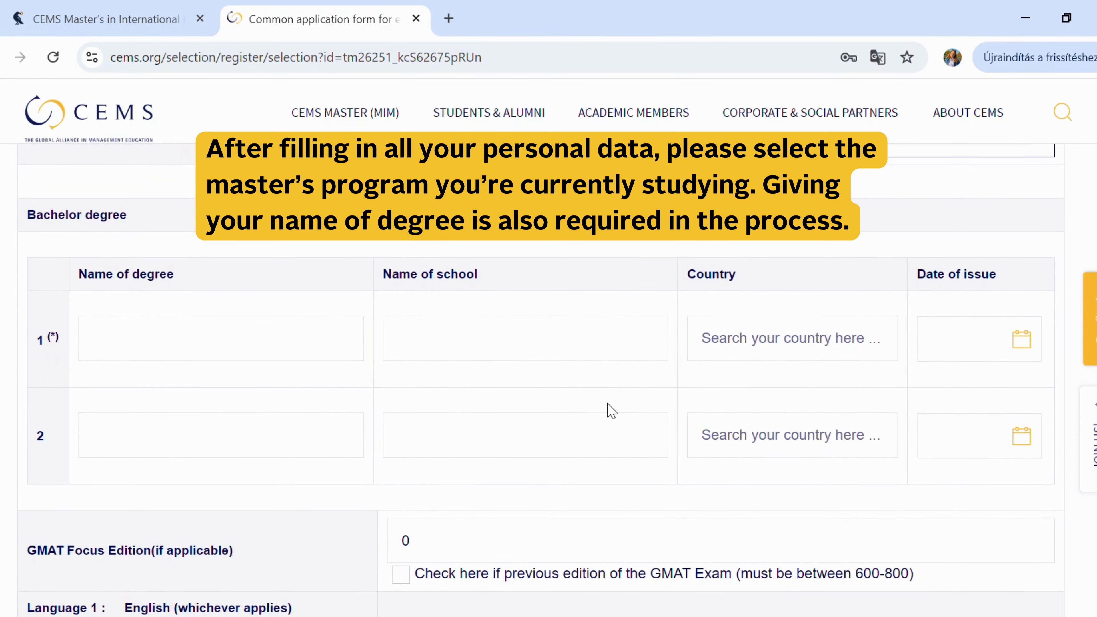
# - Record the Business and Management degree from Corvinus University of Budapest, Hungary
pyautogui.click(308, 354)
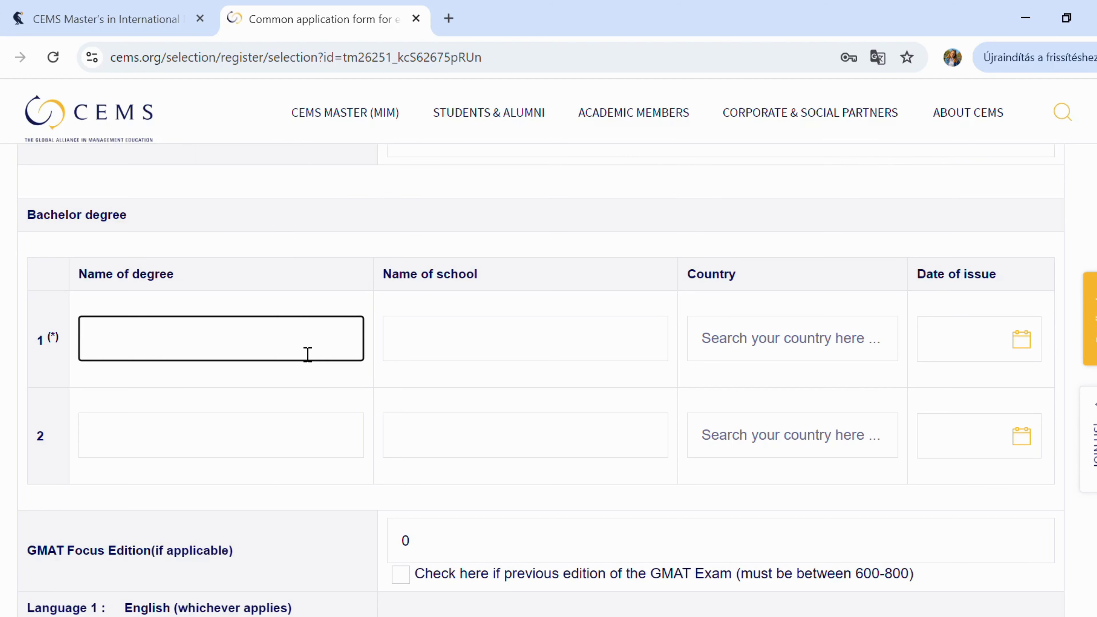
pyautogui.scroll(1, 307, 354)
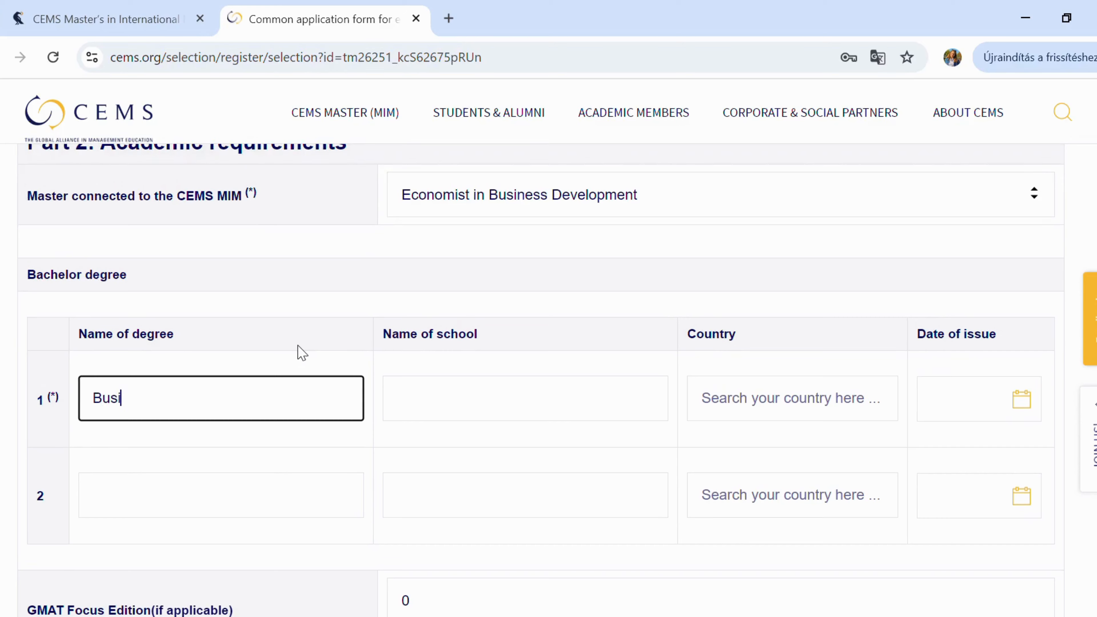
pyautogui.write('Business and Mana')
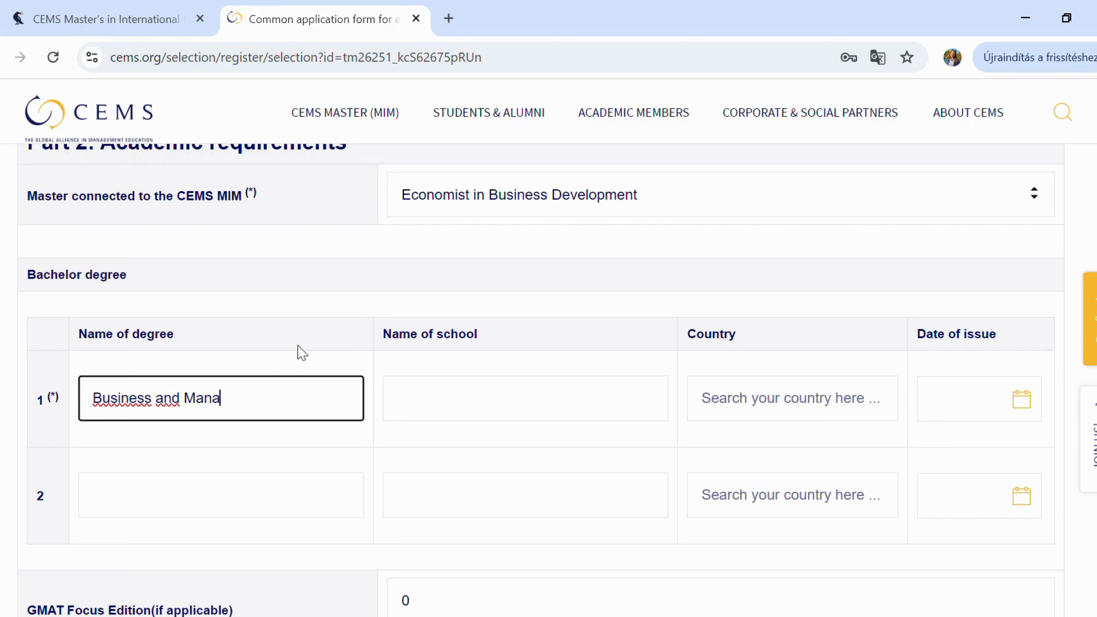
pyautogui.write('gement')
pyautogui.click(482, 414)
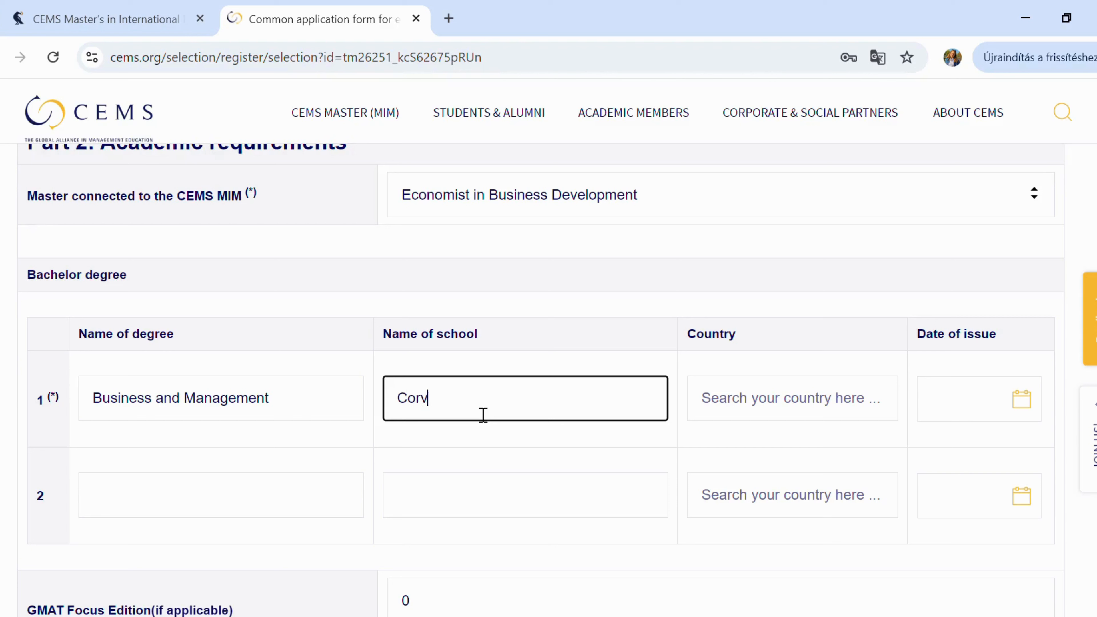
pyautogui.write('Corvinus Univer')
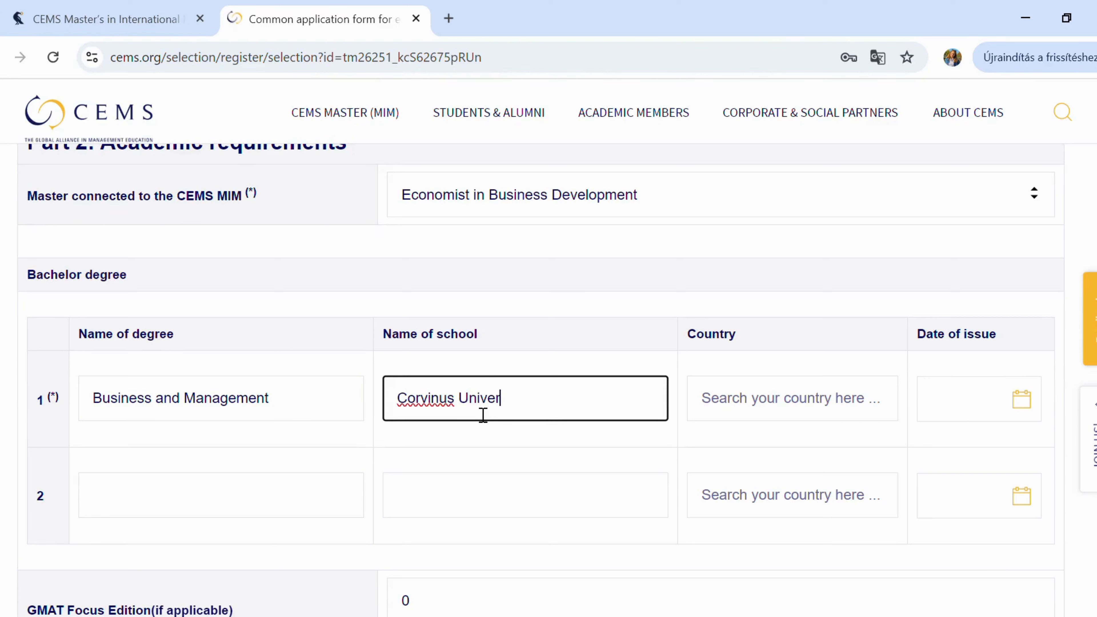
pyautogui.write('sity of')
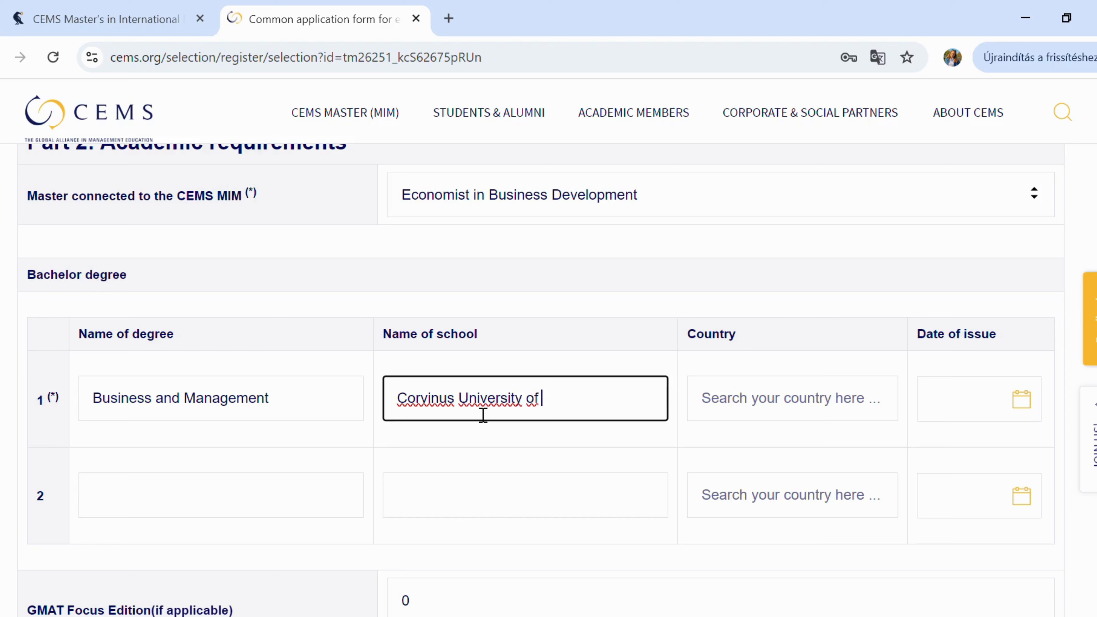
pyautogui.write(' Budapest')
pyautogui.click(756, 408)
pyautogui.write('H')
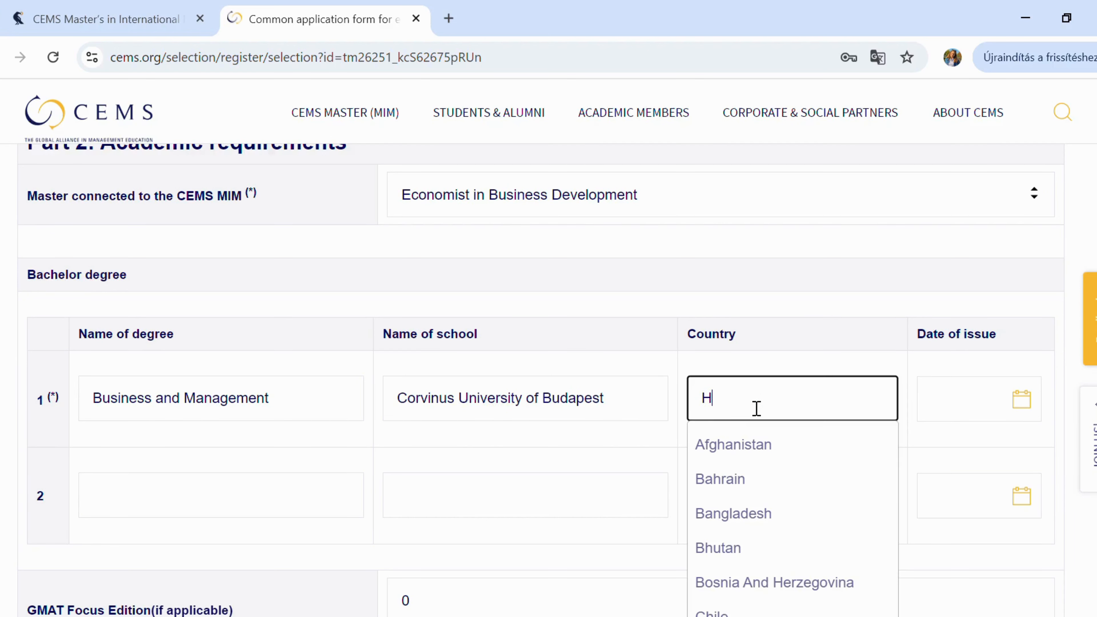
pyautogui.write('unb')
pyautogui.write('ga')
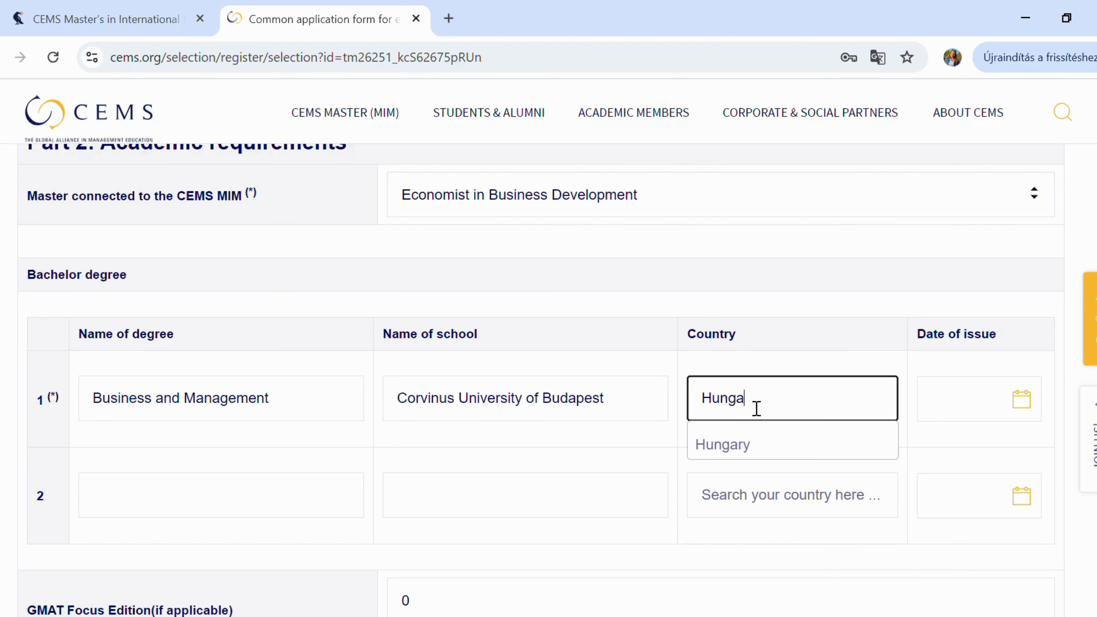
pyautogui.click(778, 448)
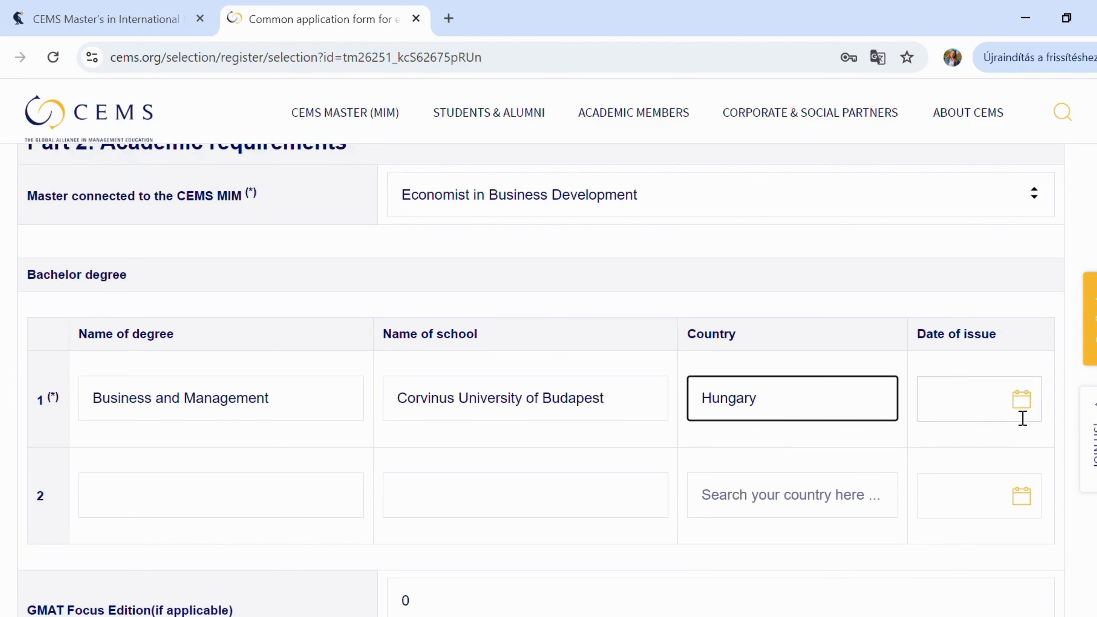
# - Set the degree's issue date to 28 June 2024
pyautogui.click(997, 402)
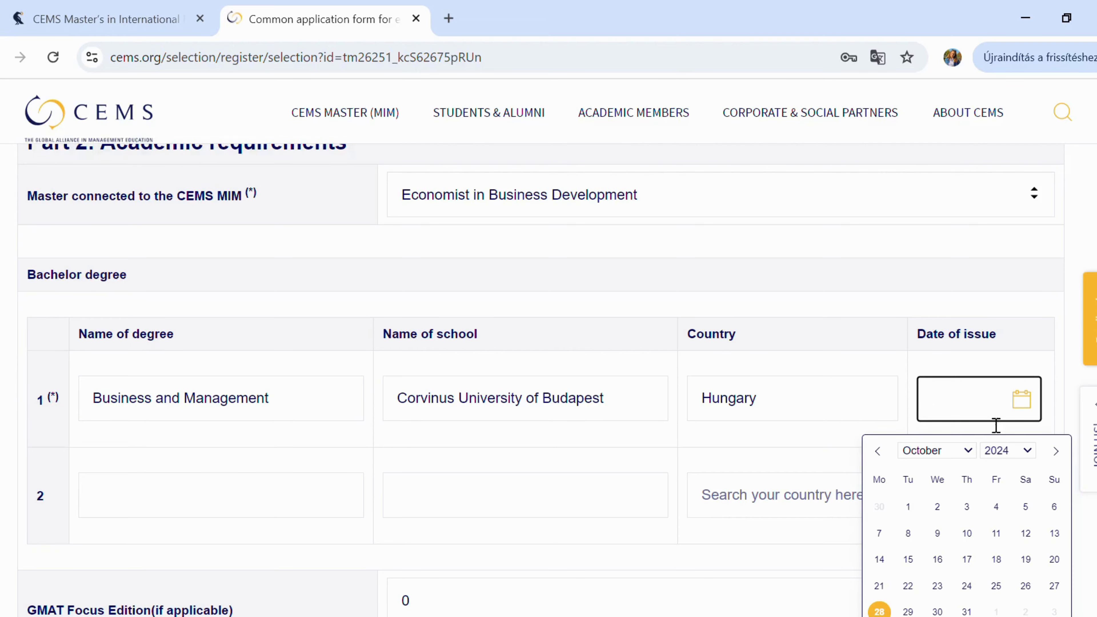
pyautogui.scroll(-2, 988, 496)
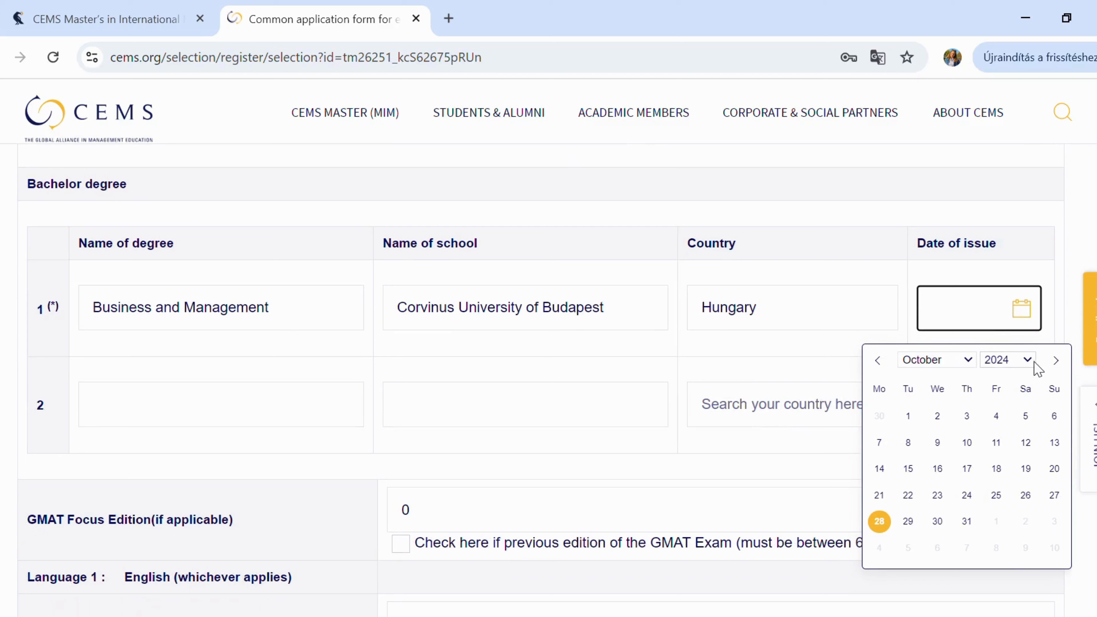
pyautogui.click(969, 362)
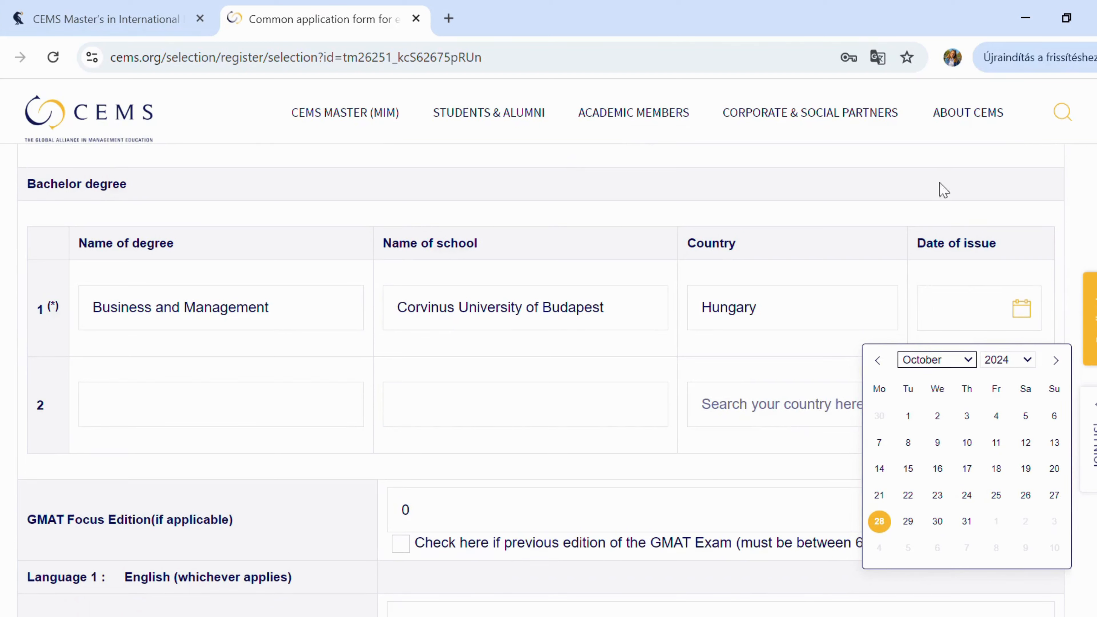
pyautogui.press('Up')
pyautogui.press('Up')
pyautogui.press('Up')
pyautogui.press('Up')
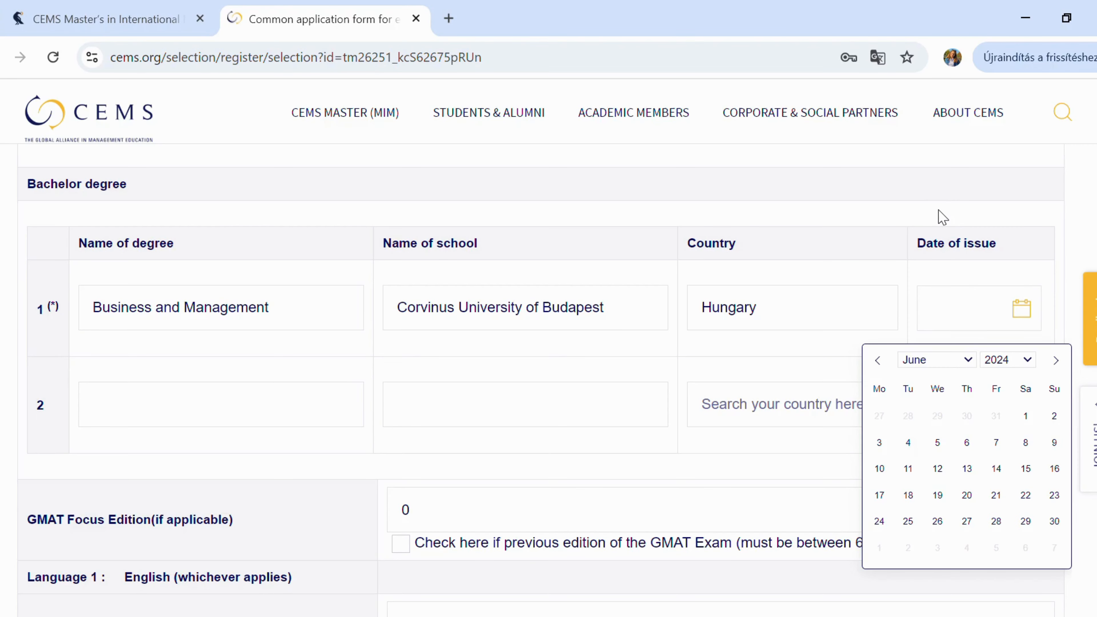
pyautogui.click(996, 521)
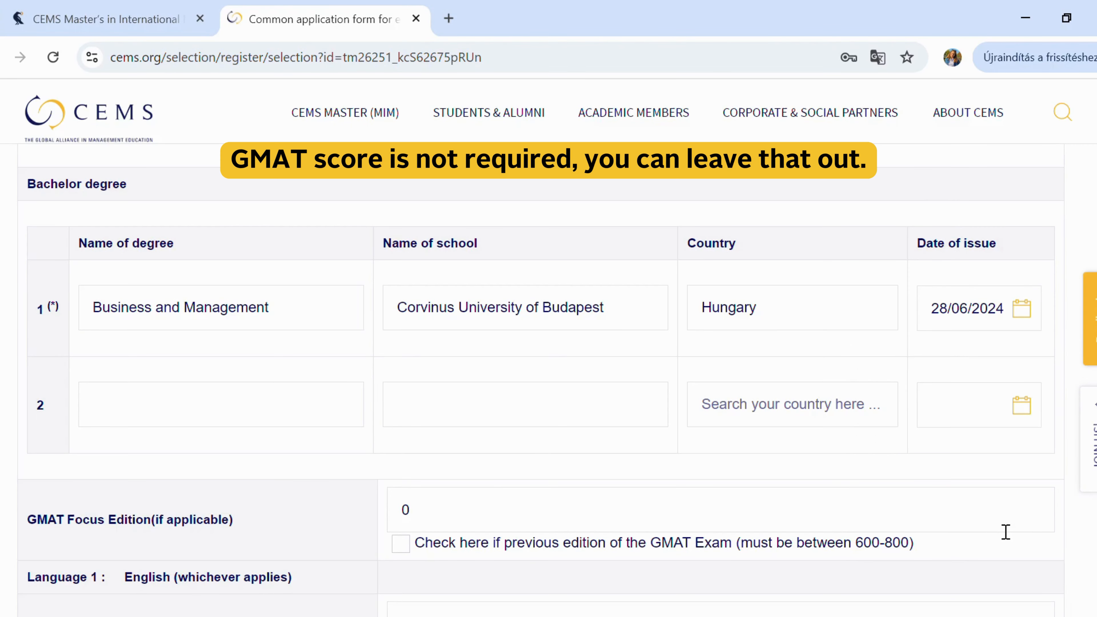
pyautogui.scroll(-4, 1005, 532)
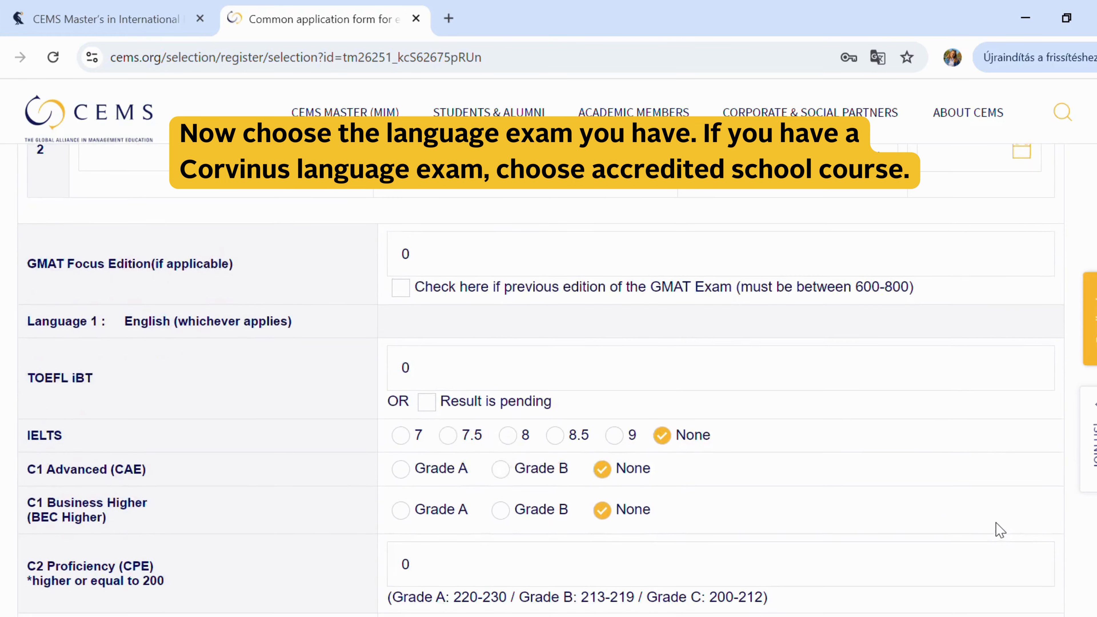
# - Mark 'accredited school course' under Others as English proof, leaving IELTS, CAE and BEC at None
pyautogui.scroll(-2, 1000, 530)
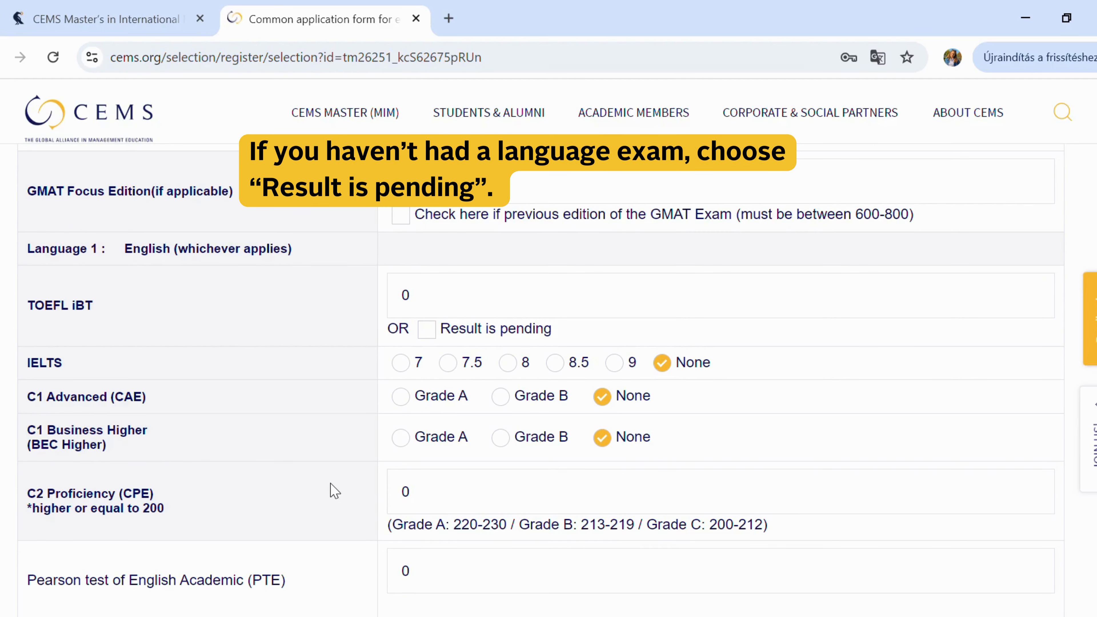
pyautogui.scroll(-2, 334, 491)
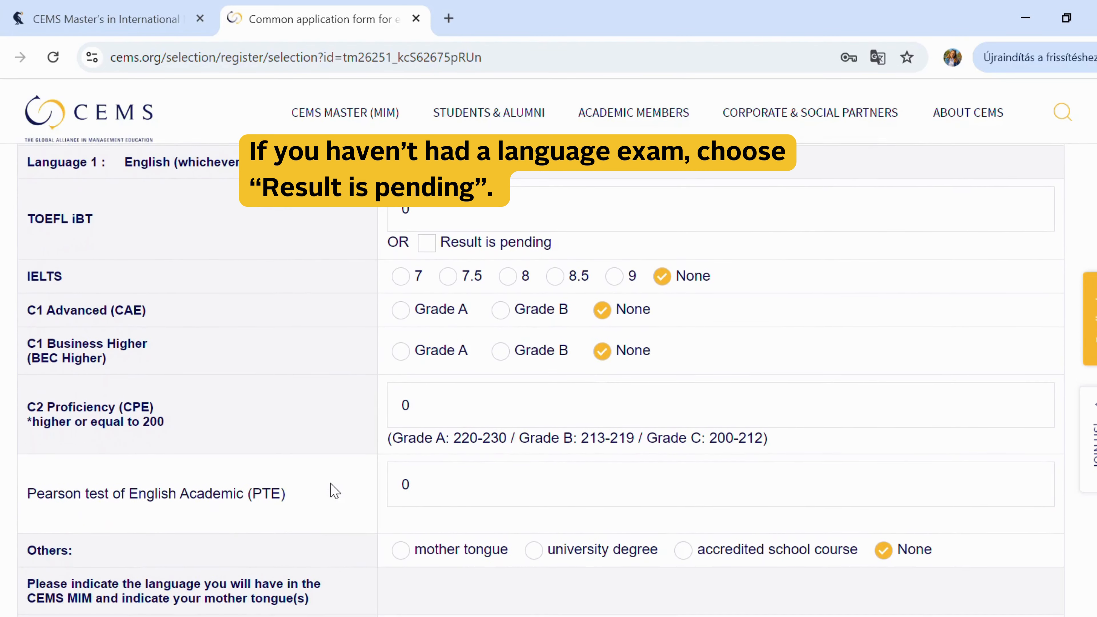
pyautogui.scroll(-1, 334, 491)
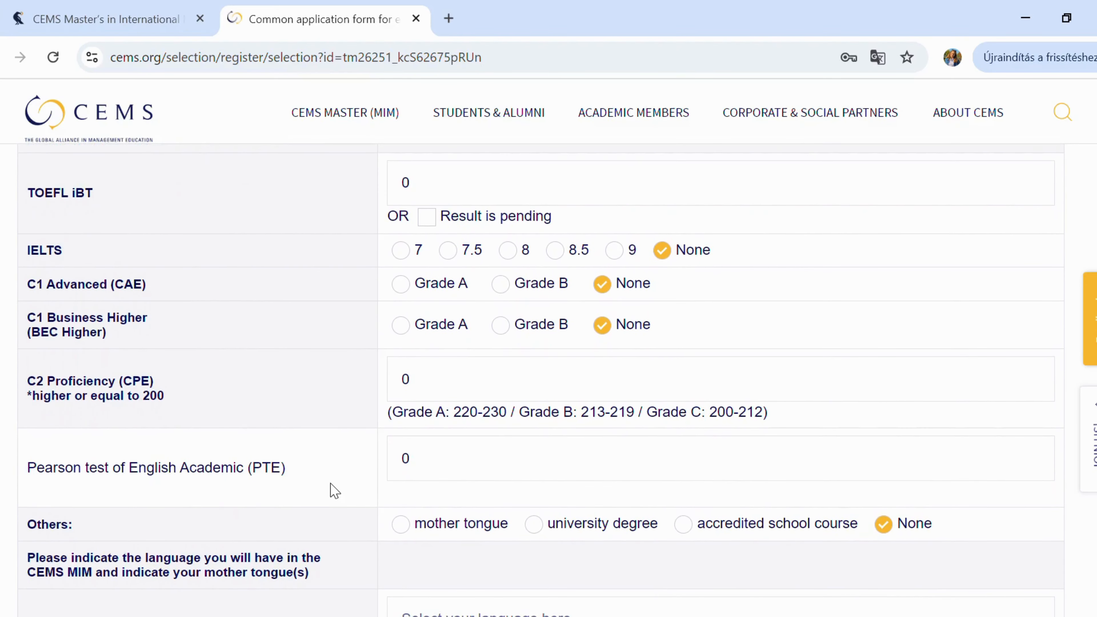
pyautogui.scroll(-1, 334, 492)
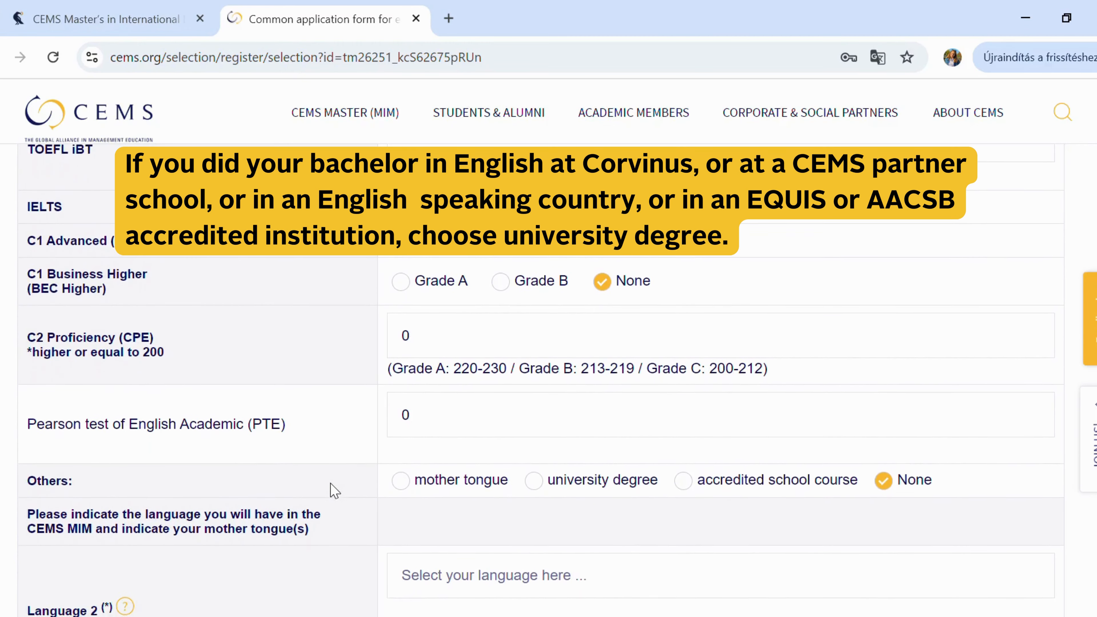
pyautogui.scroll(-2, 334, 491)
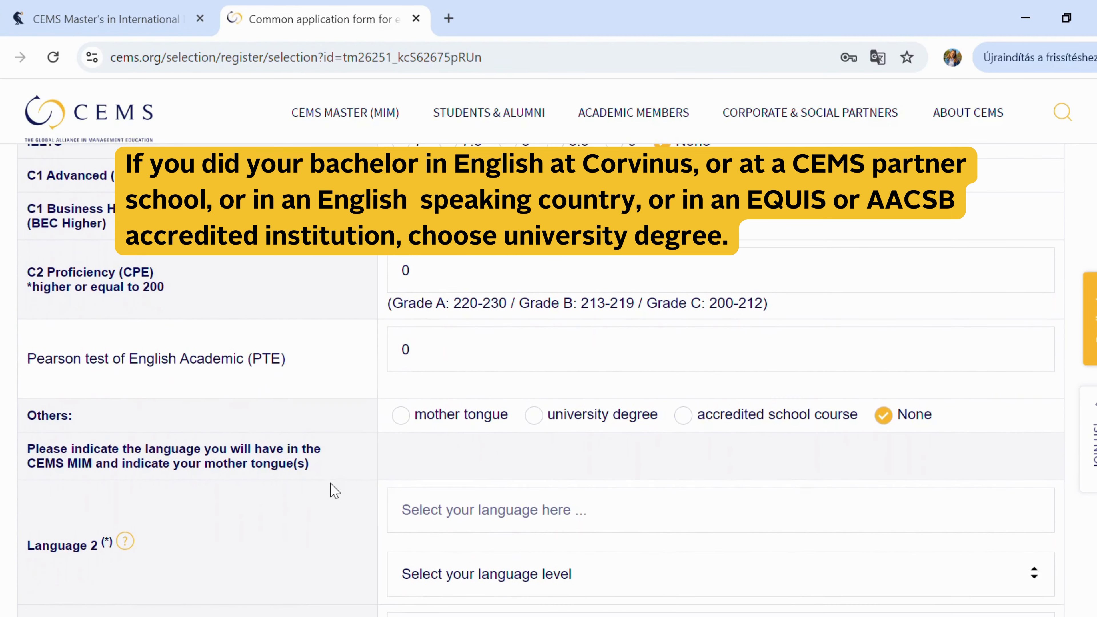
pyautogui.click(683, 415)
pyautogui.scroll(-6, 691, 425)
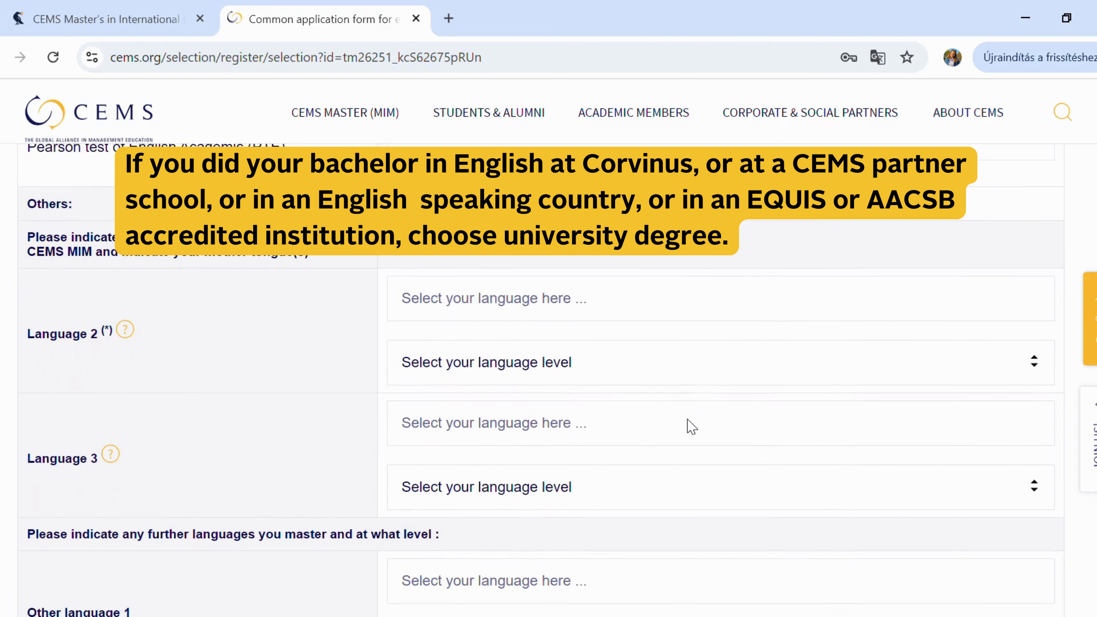
# - Enter Hungarian as Language 2 at Mother tongue level and highlight the declaration notice
pyautogui.click(516, 258)
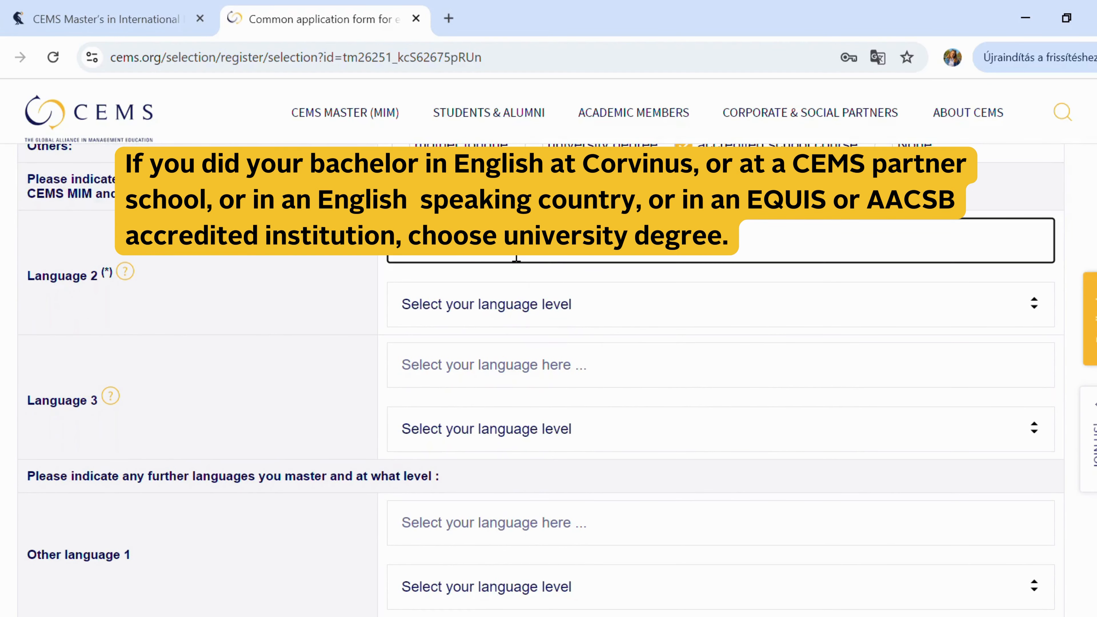
pyautogui.write('hun')
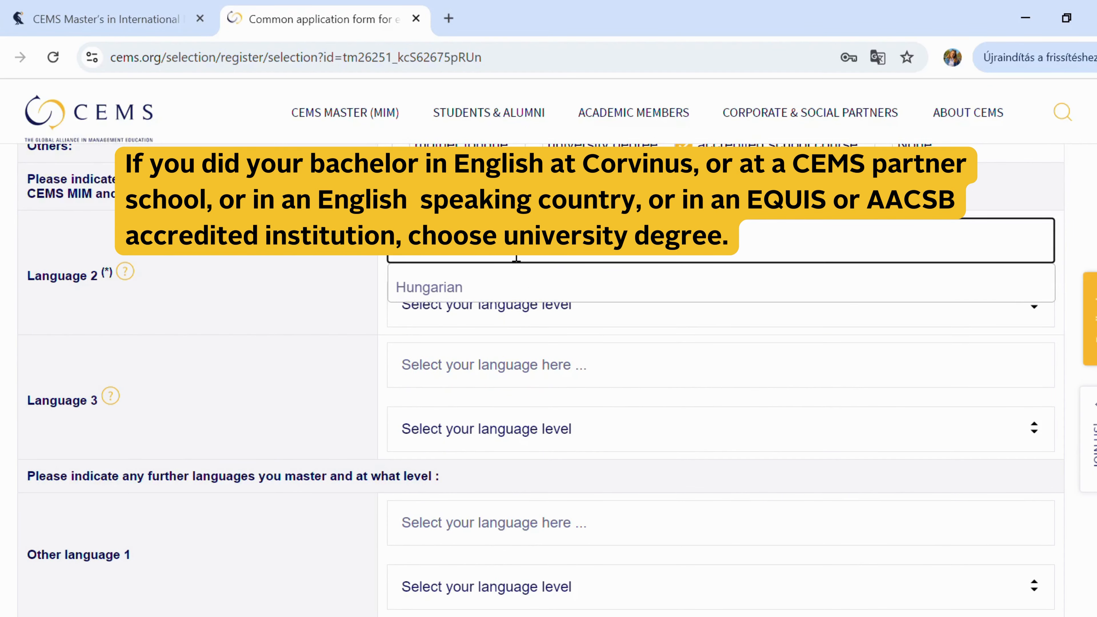
pyautogui.click(501, 286)
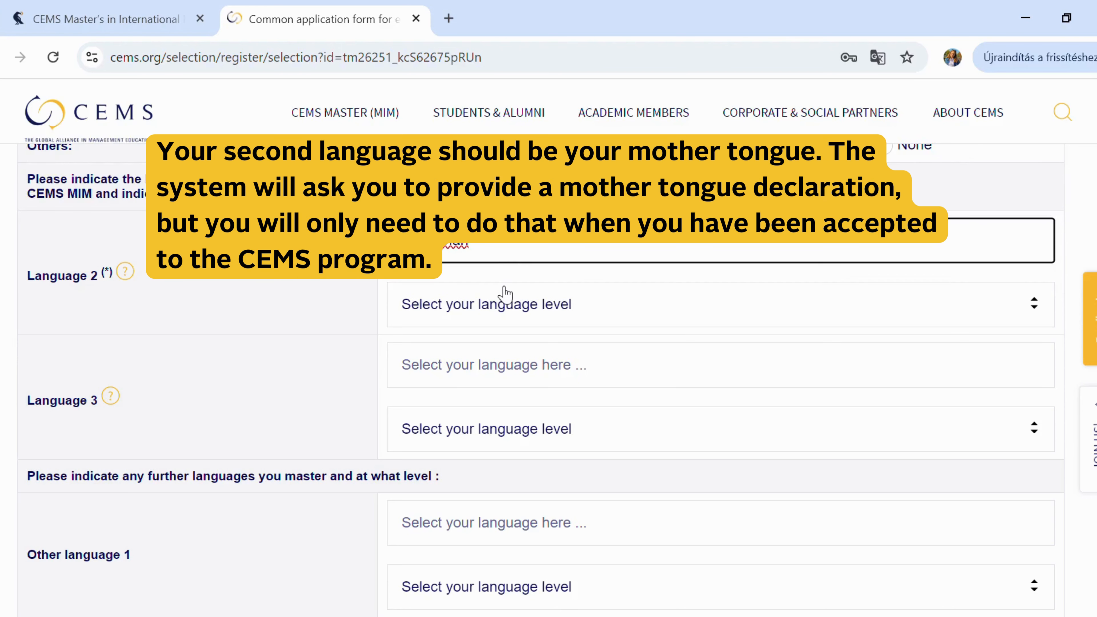
pyautogui.click(507, 316)
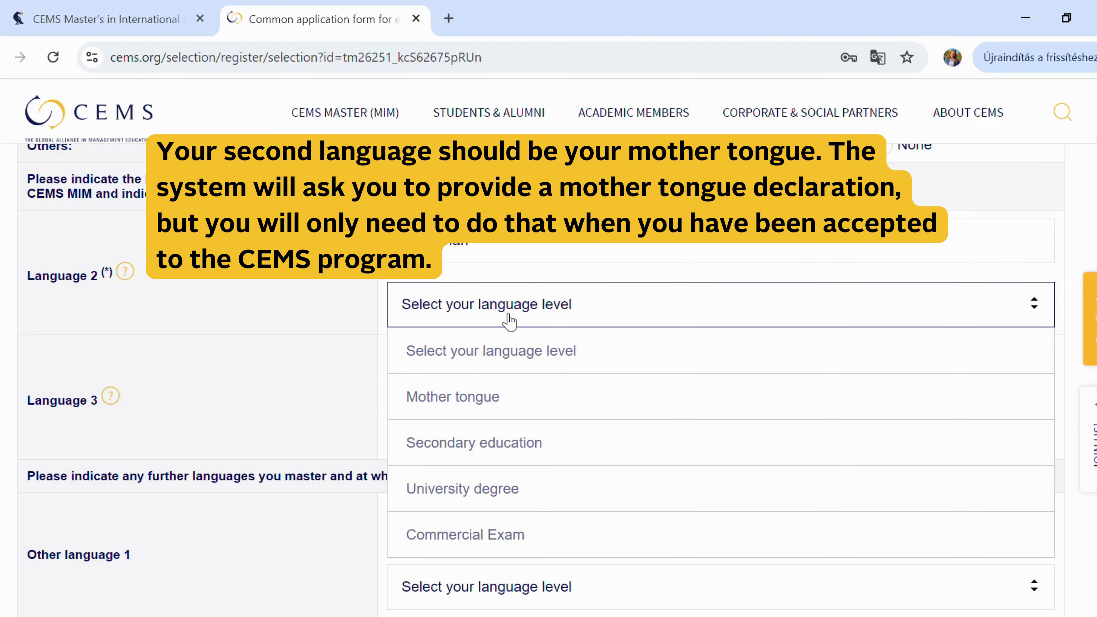
pyautogui.click(501, 415)
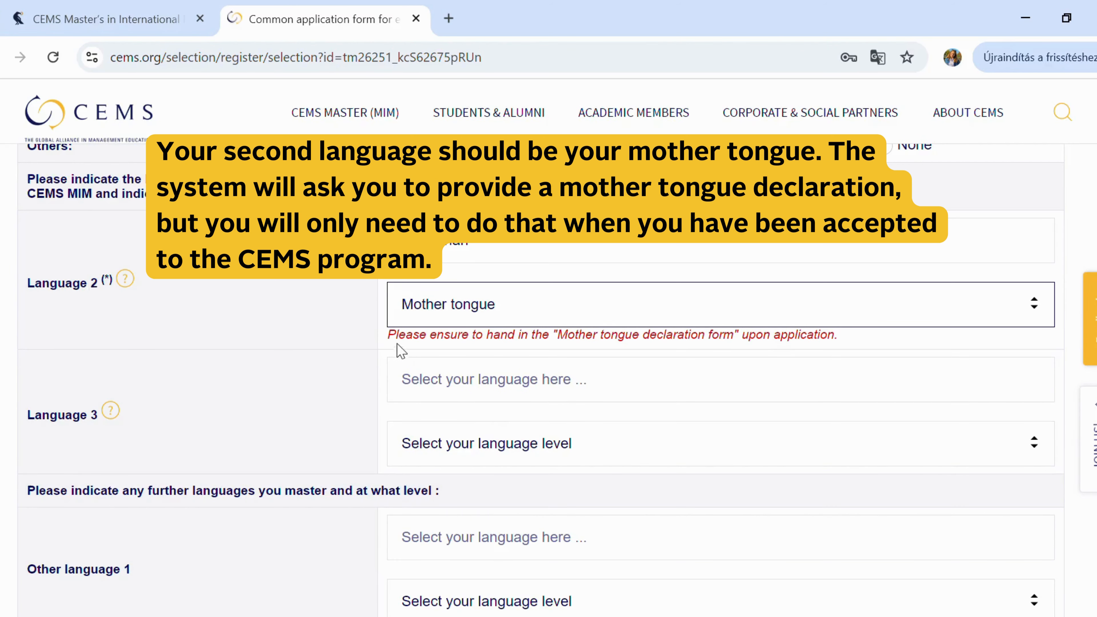
pyautogui.moveTo(397, 345); pyautogui.dragTo(859, 333)
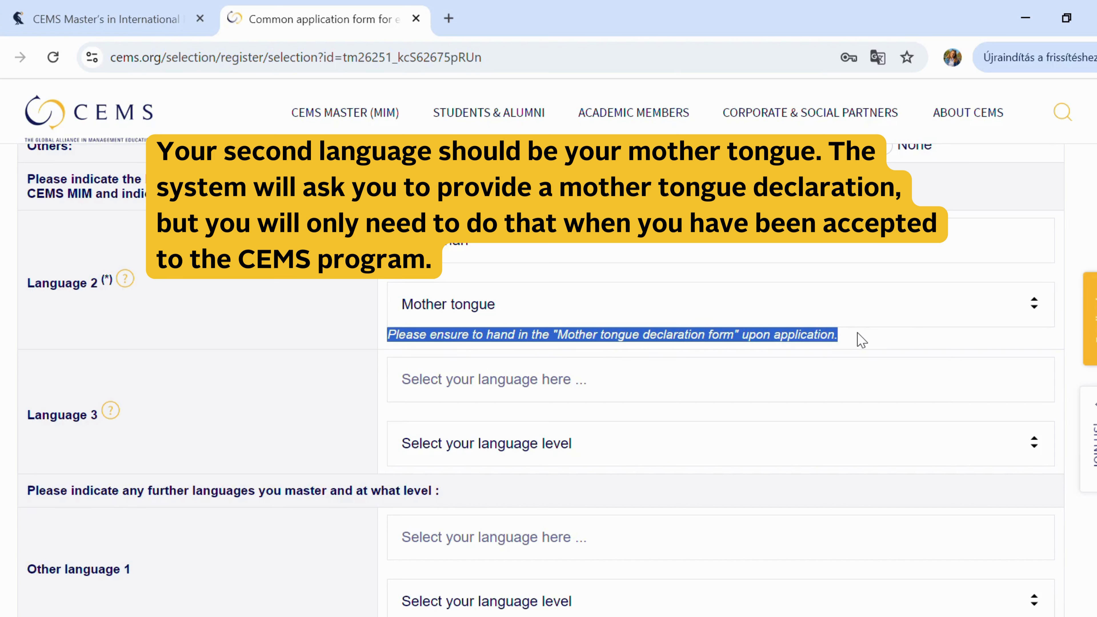
# - Add German as Language 3 at Commercial Exam level and highlight the certificate notice
pyautogui.click(508, 388)
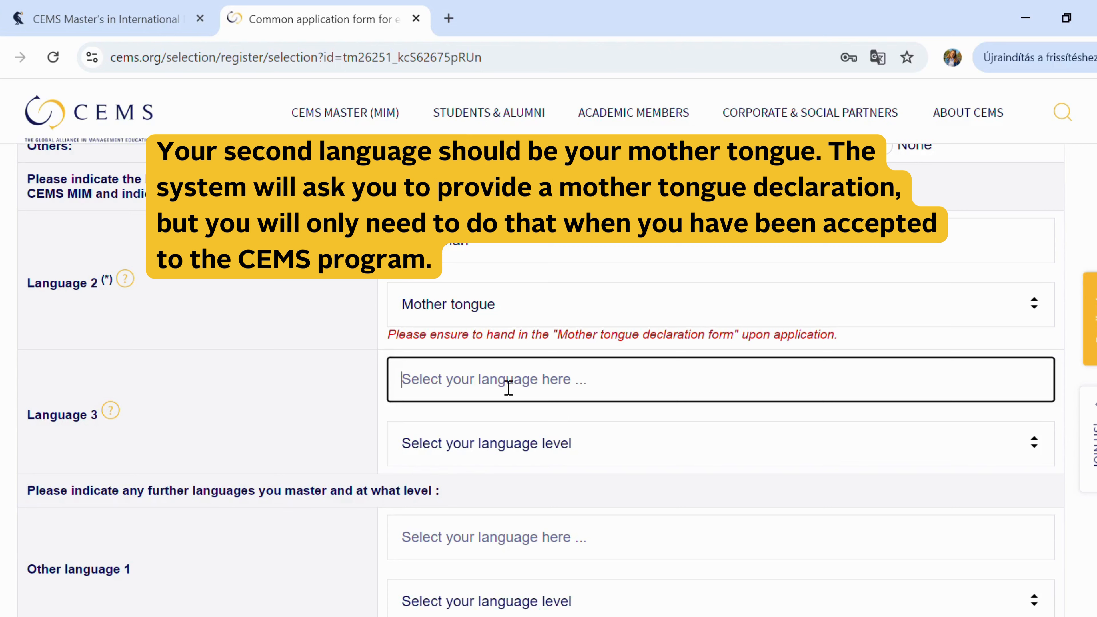
pyautogui.write('german')
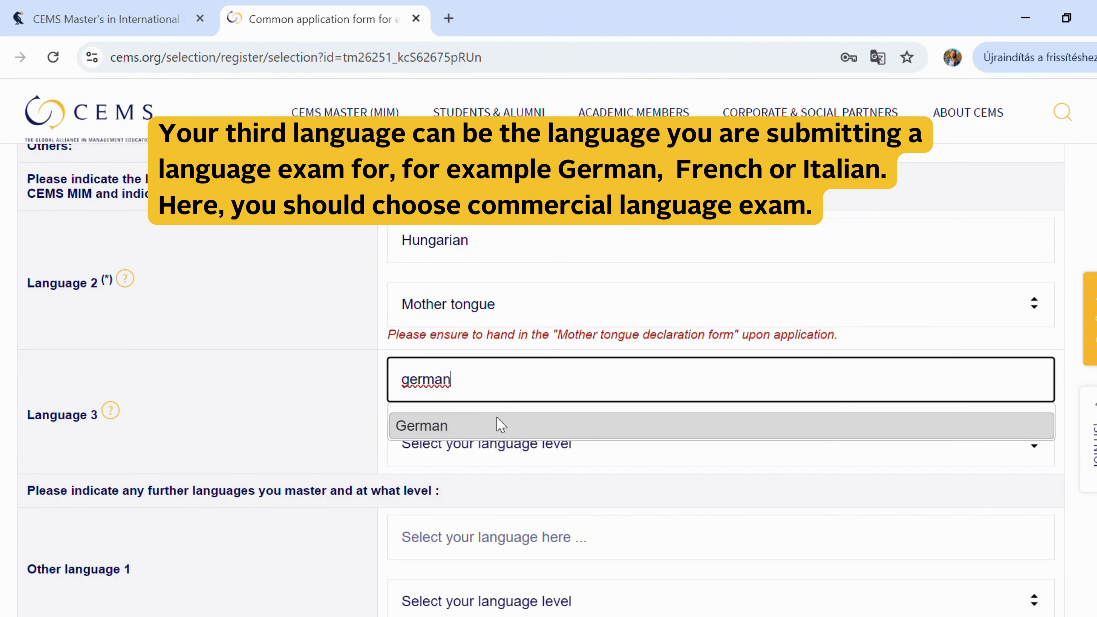
pyautogui.click(497, 425)
pyautogui.click(498, 465)
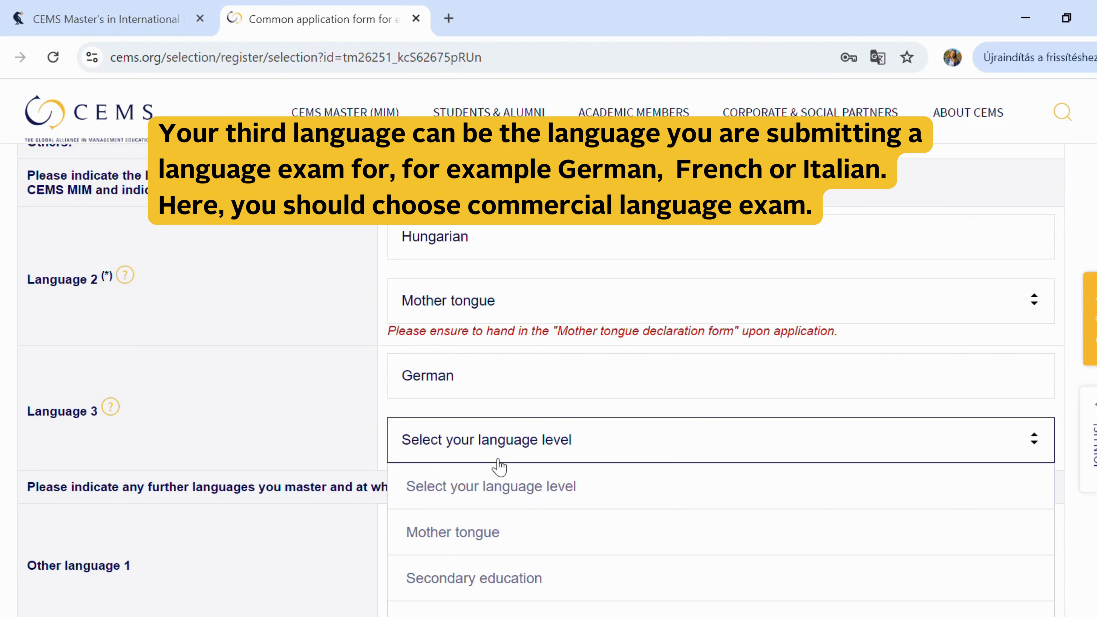
pyautogui.scroll(-3, 498, 465)
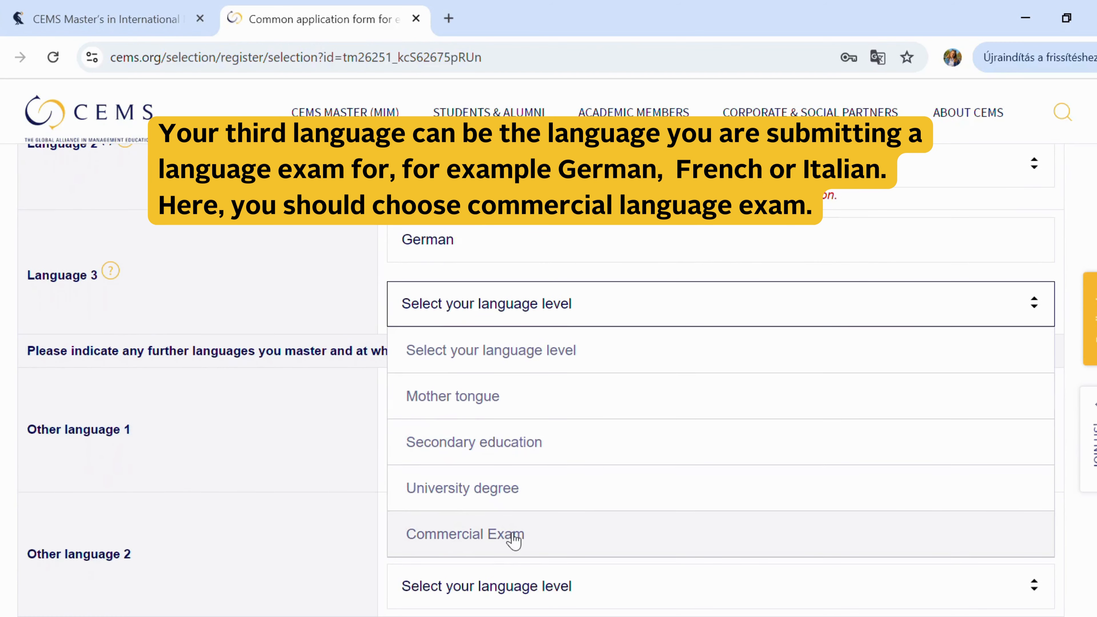
pyautogui.click(508, 532)
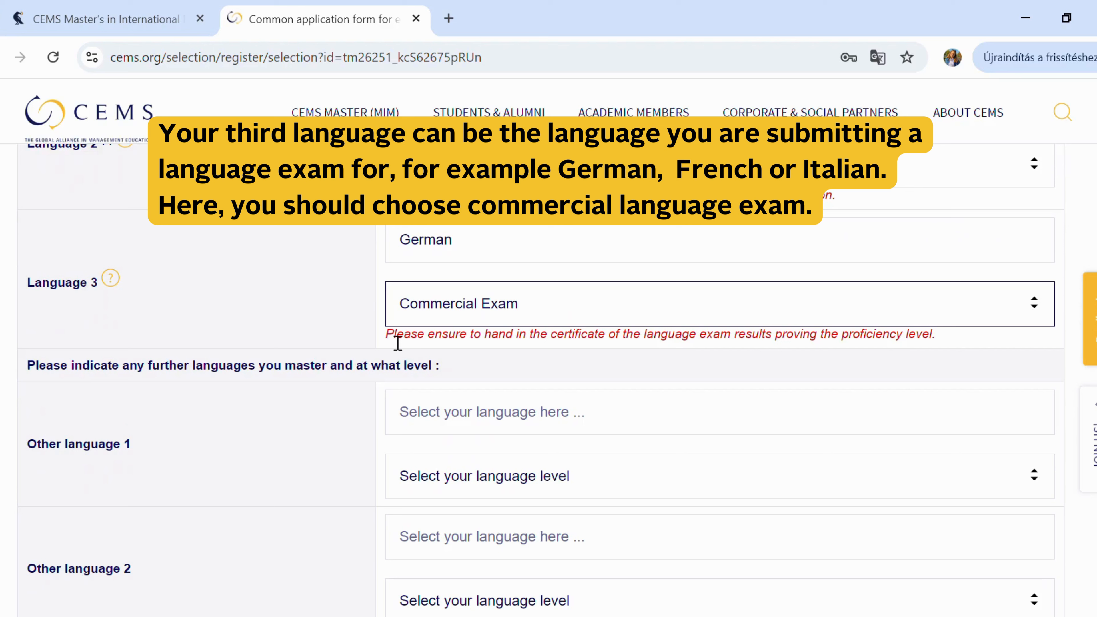
pyautogui.moveTo(386, 342); pyautogui.dragTo(941, 348)
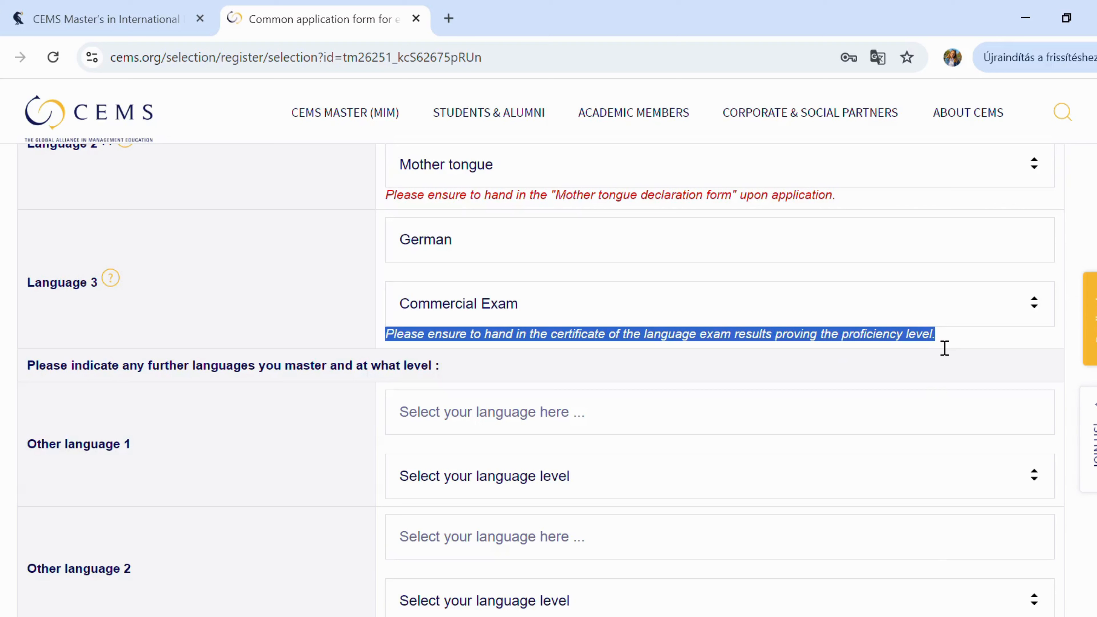
# - Add French as Other language 1 at Beginner level
pyautogui.click(474, 432)
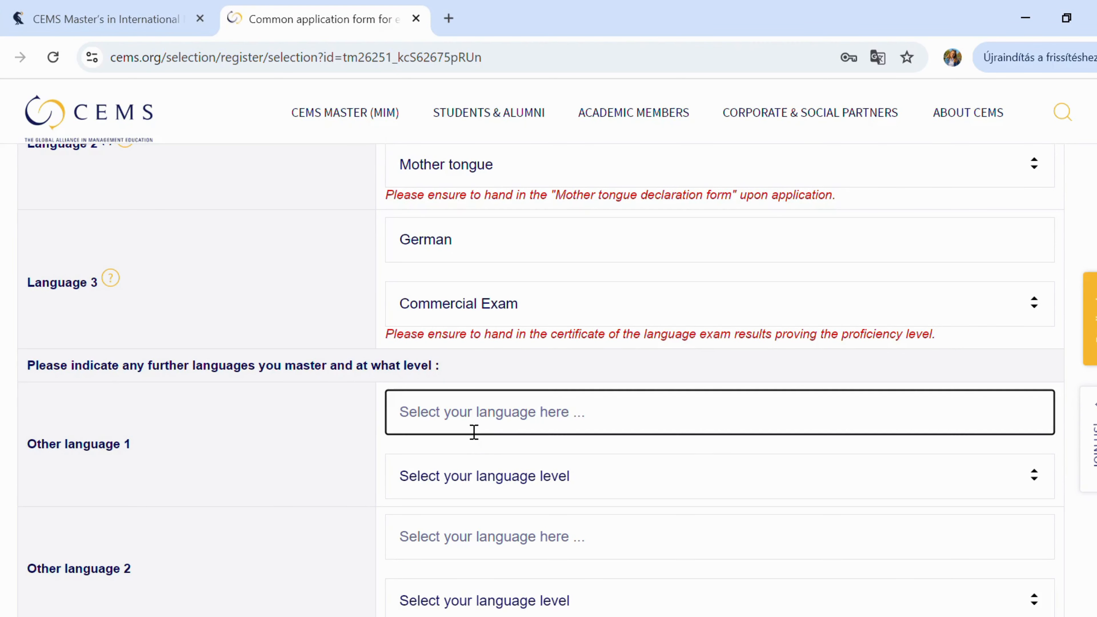
pyautogui.write('french')
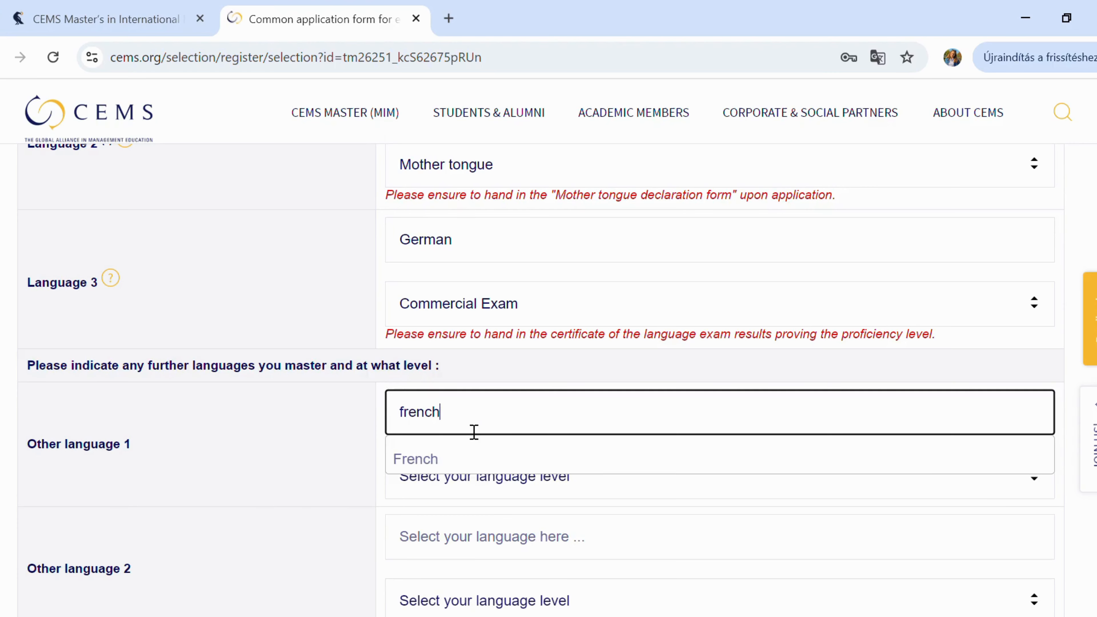
pyautogui.click(473, 458)
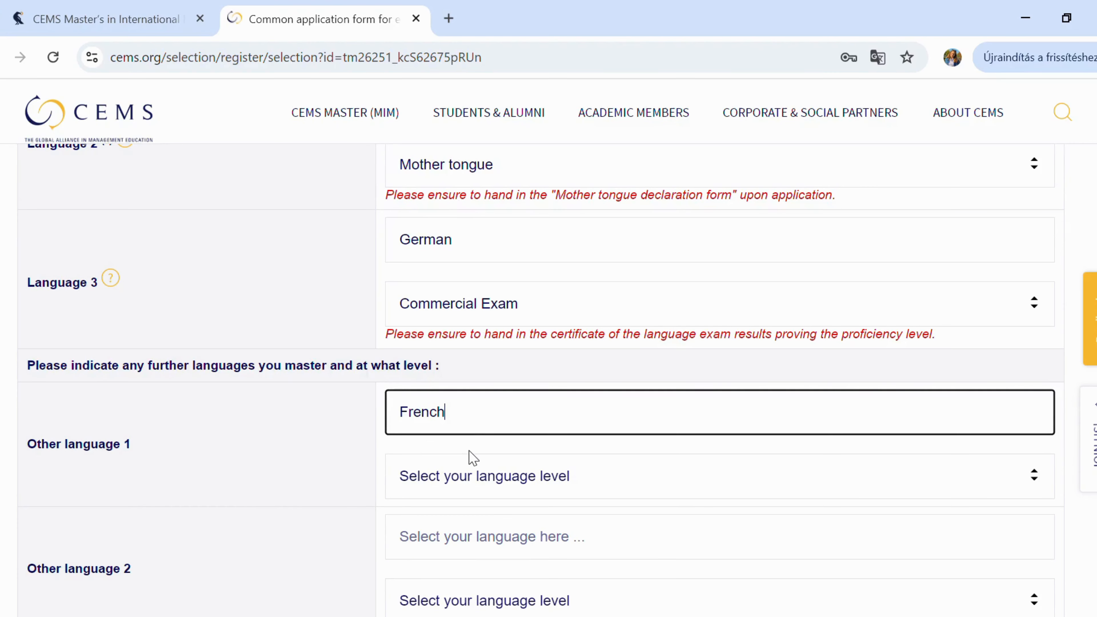
pyautogui.click(490, 484)
pyautogui.scroll(-3, 491, 490)
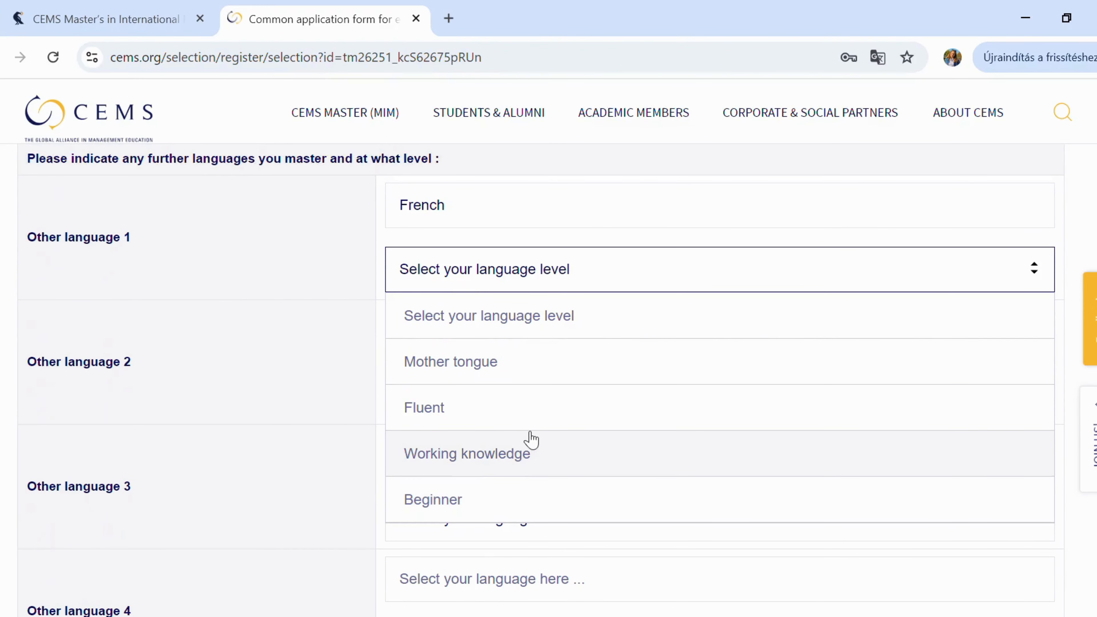
pyautogui.click(548, 509)
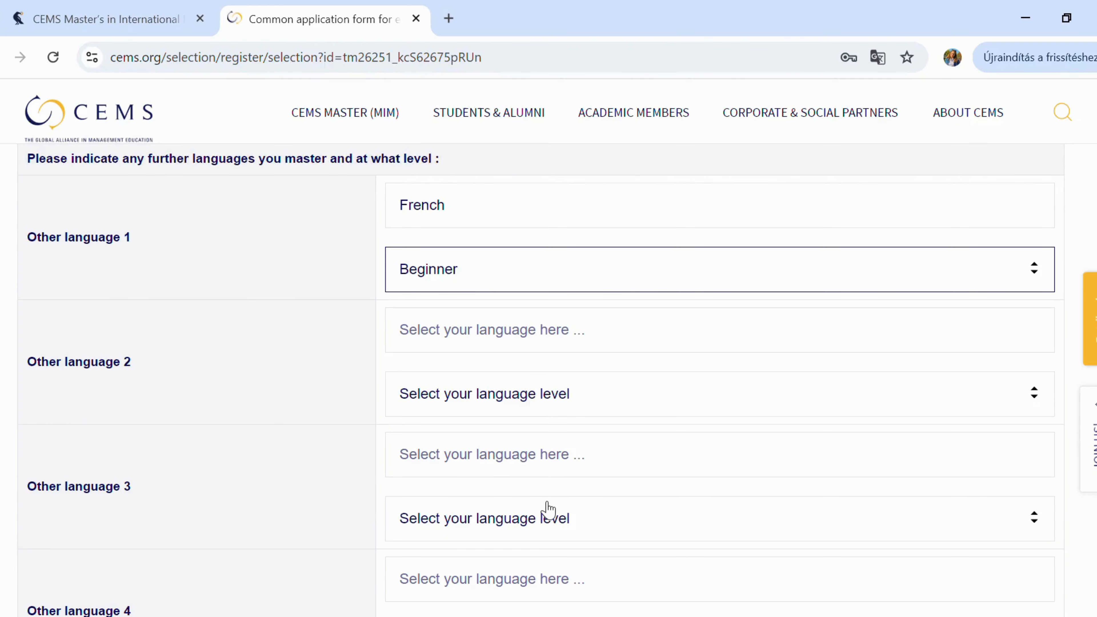
# - Choose 'Either' as the preferred term for the semester abroad
pyautogui.scroll(-8, 548, 510)
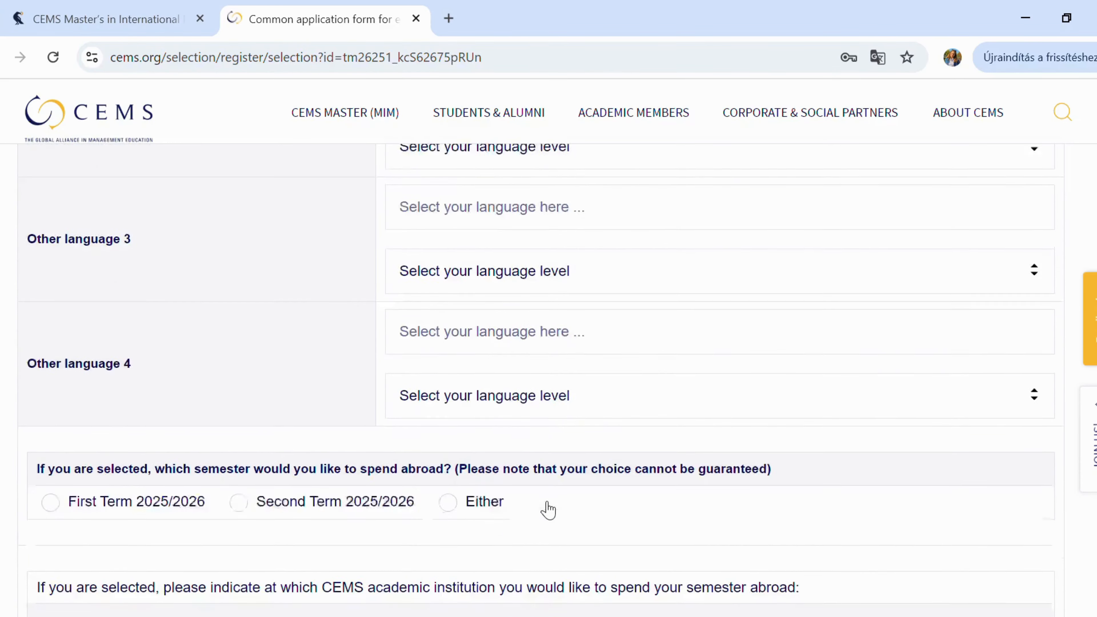
pyautogui.scroll(-2, 548, 506)
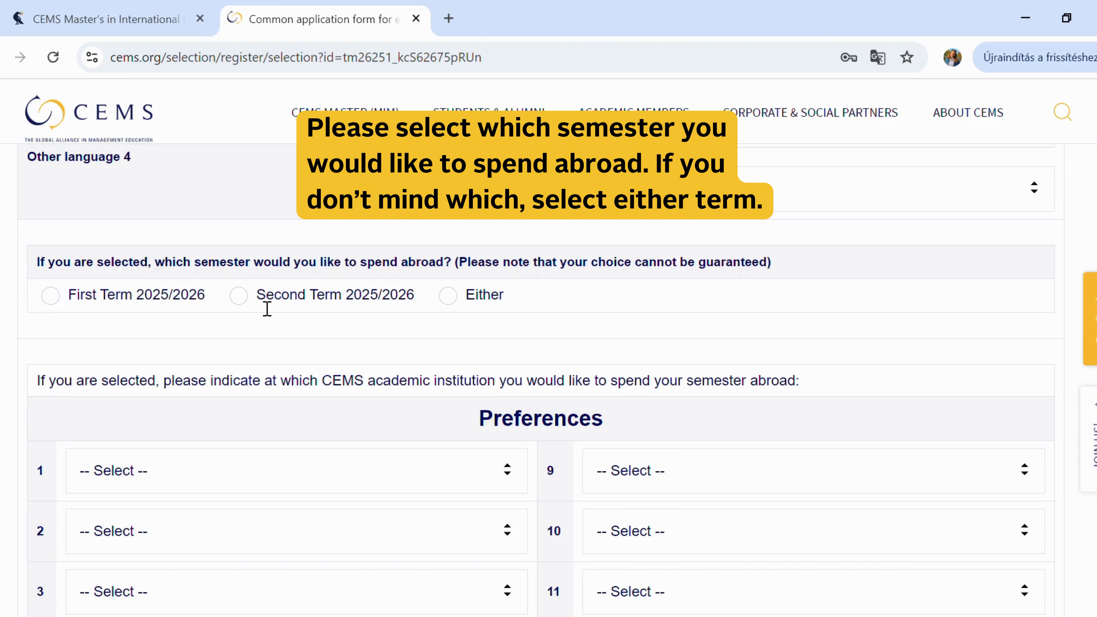
pyautogui.click(452, 295)
pyautogui.scroll(-4, 457, 298)
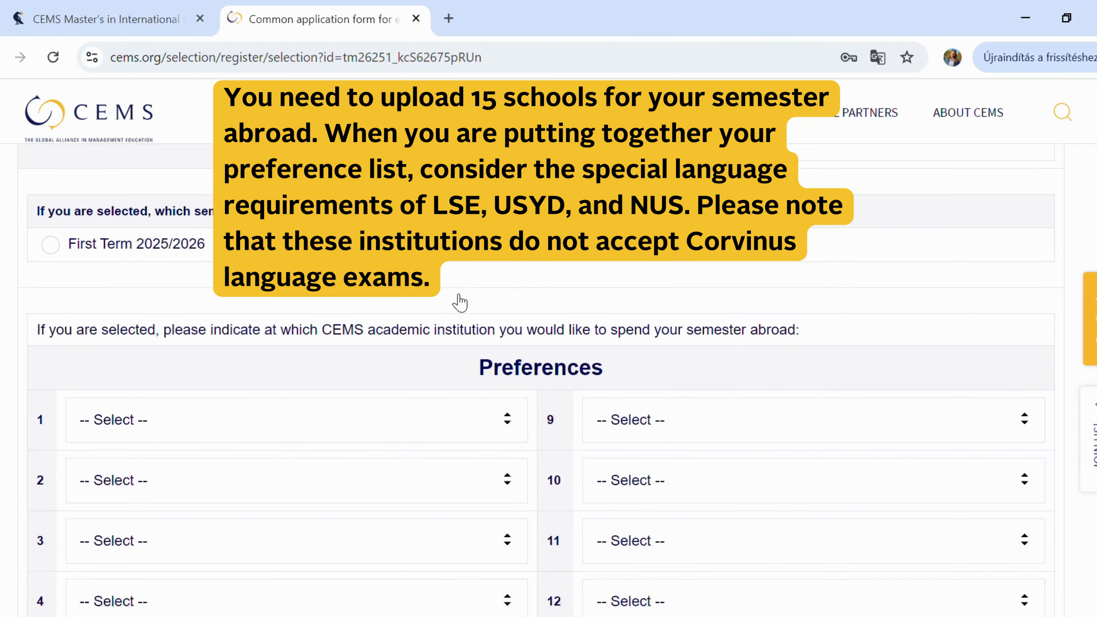
pyautogui.scroll(-1, 460, 303)
# - Set National University of Singapore as school preference 1
pyautogui.click(516, 261)
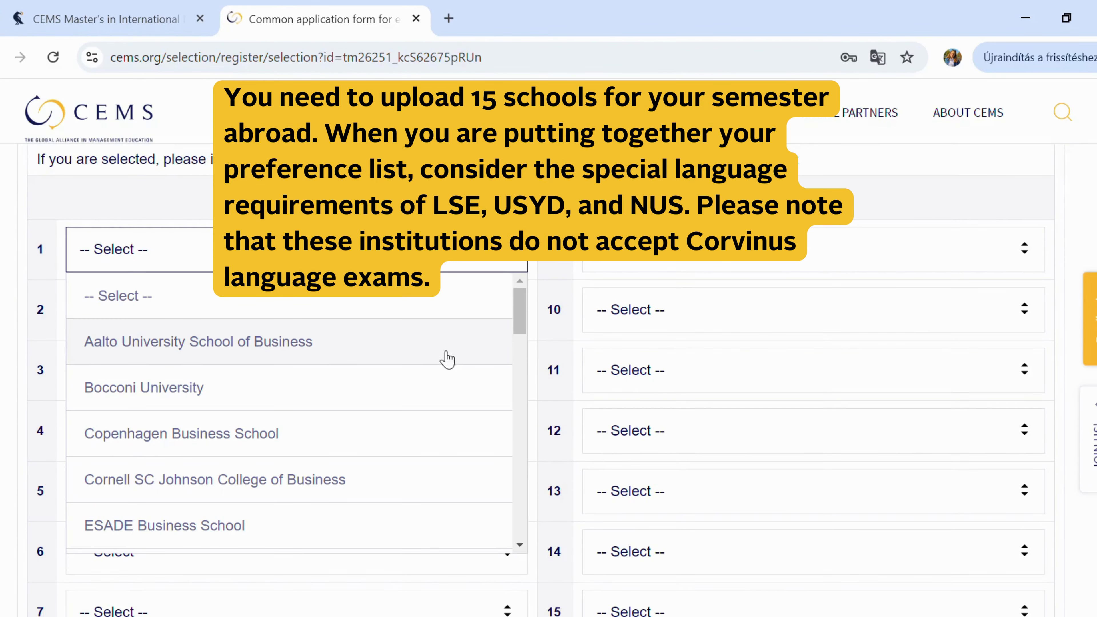
pyautogui.scroll(-1, 416, 456)
pyautogui.scroll(-8, 416, 456)
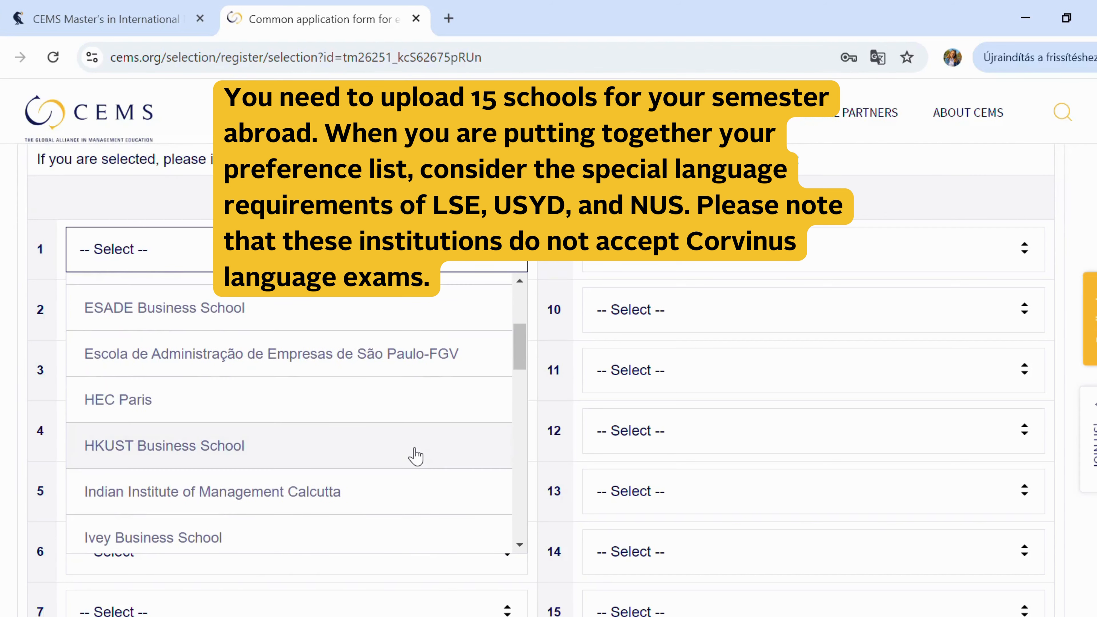
pyautogui.scroll(-4, 416, 456)
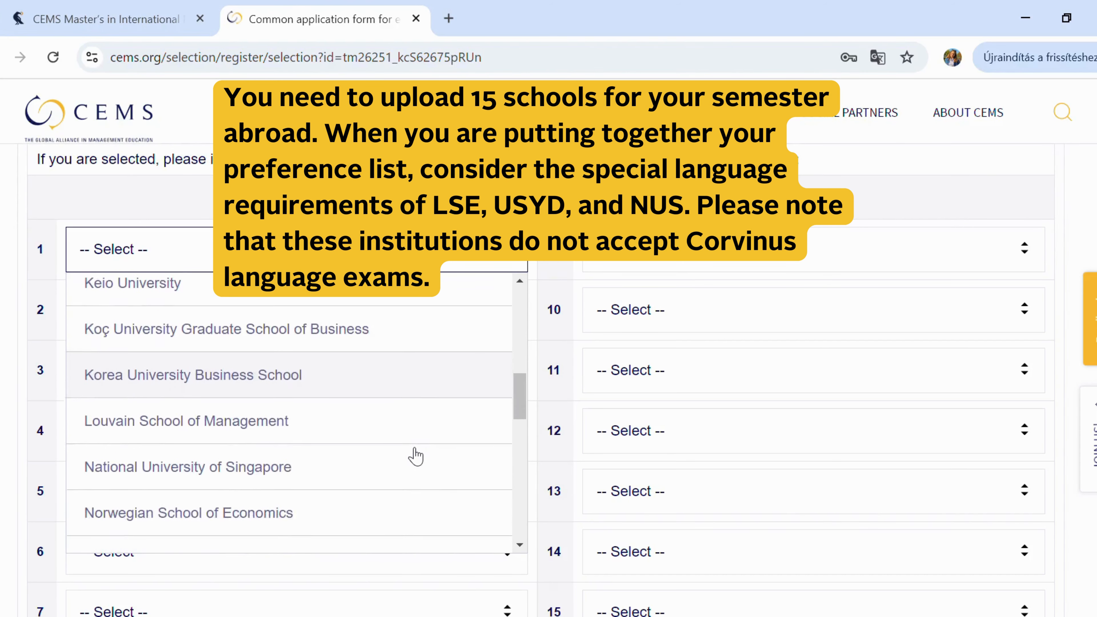
pyautogui.scroll(-6, 416, 455)
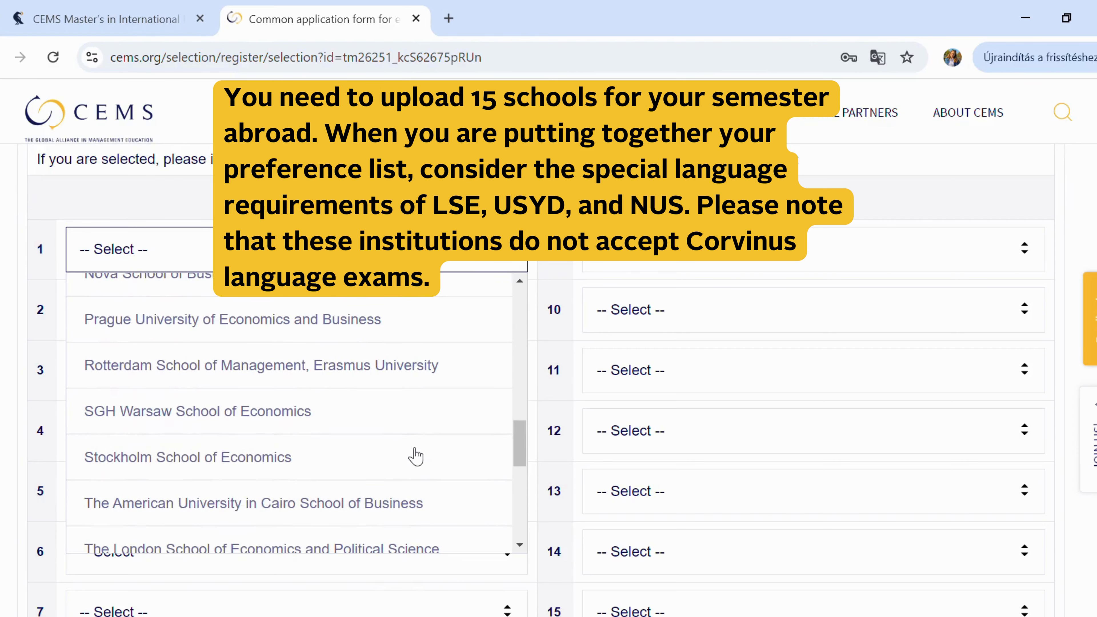
pyautogui.scroll(-6, 415, 456)
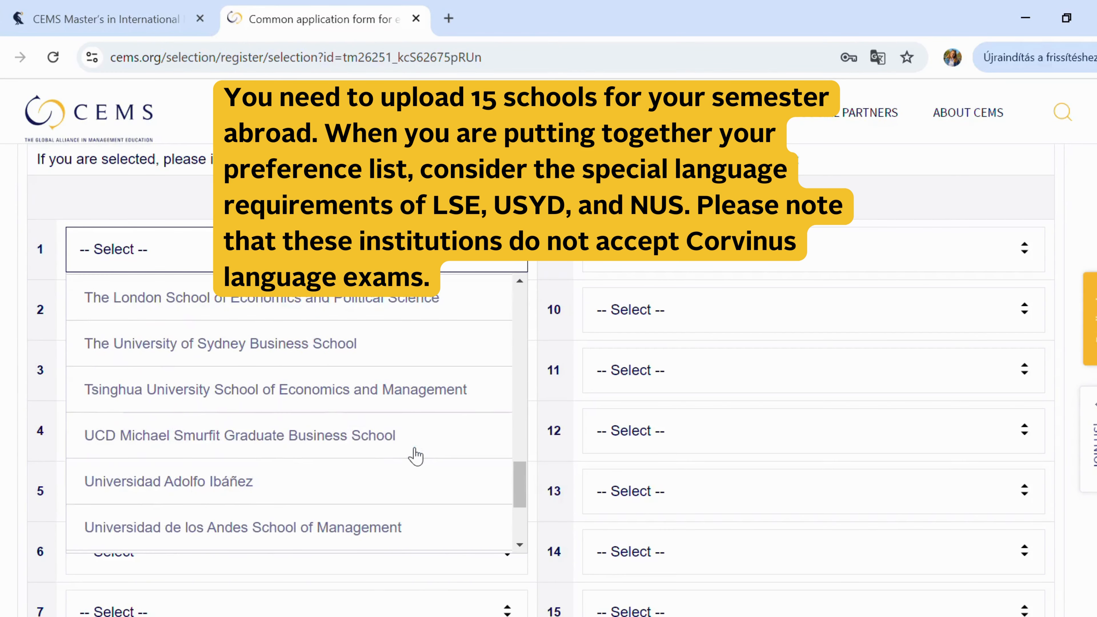
pyautogui.scroll(12, 416, 456)
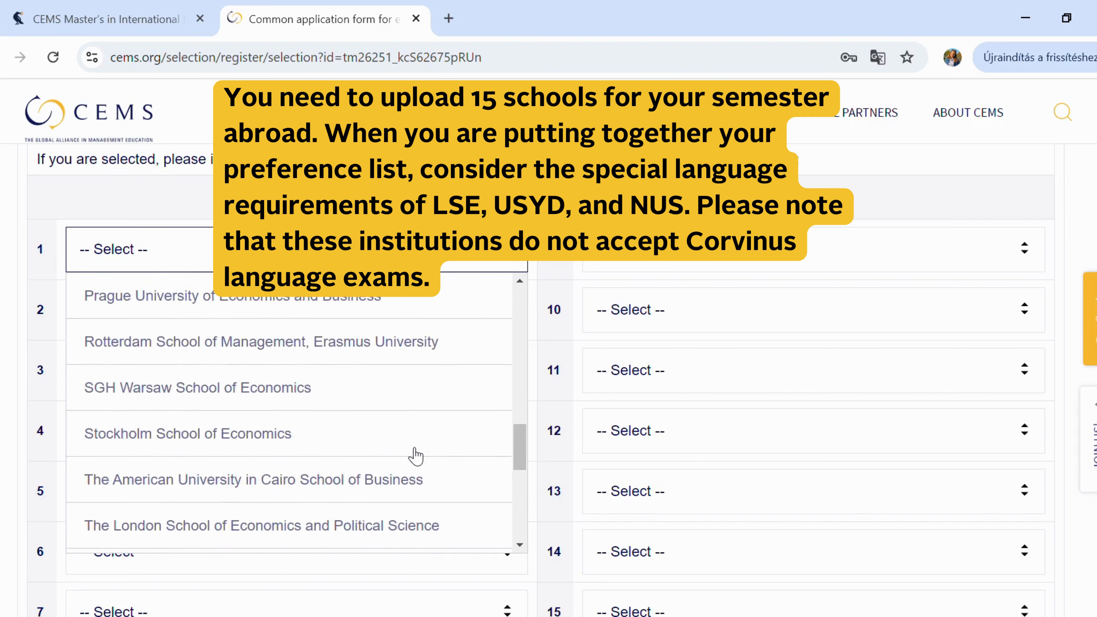
pyautogui.scroll(1, 414, 455)
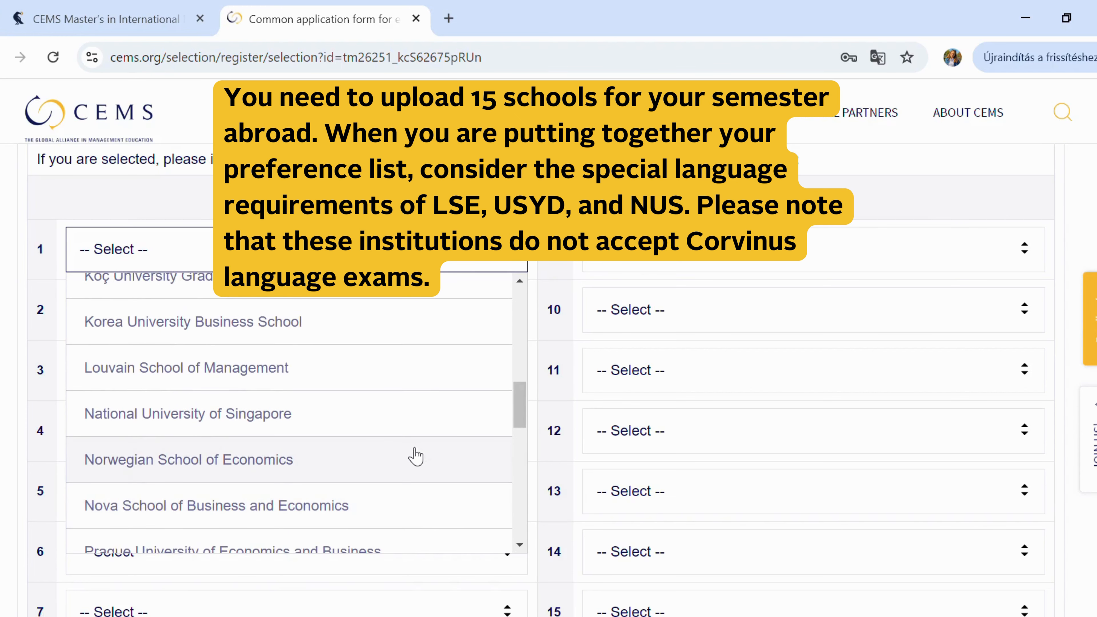
pyautogui.click(359, 422)
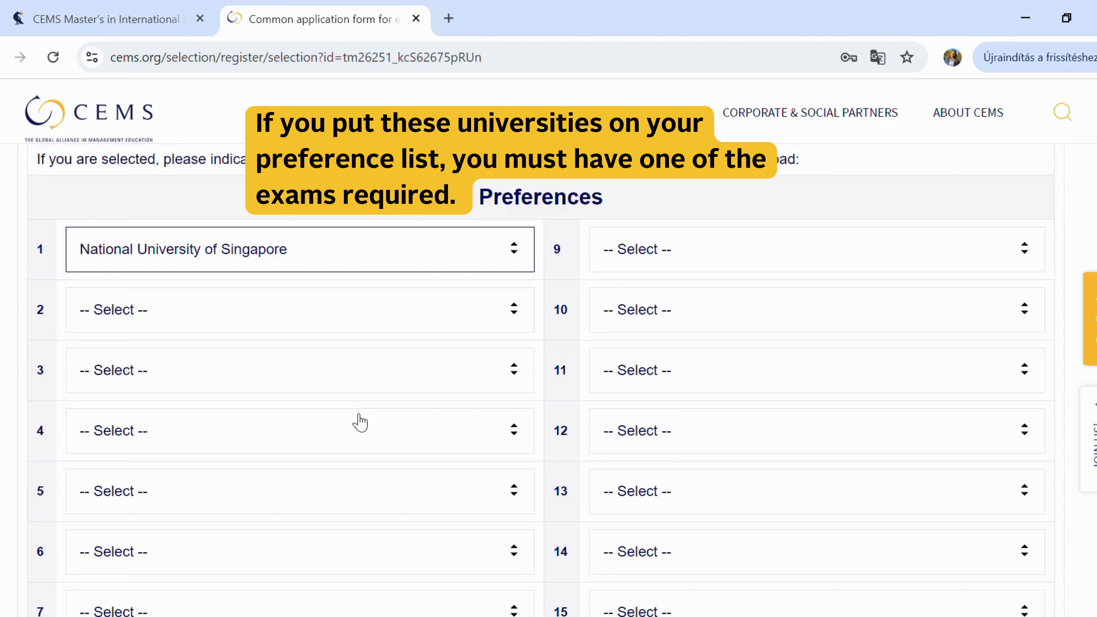
# - Pick Aalto, Bocconi and Copenhagen Business School as preferences 2, 3 and 4
pyautogui.click(515, 309)
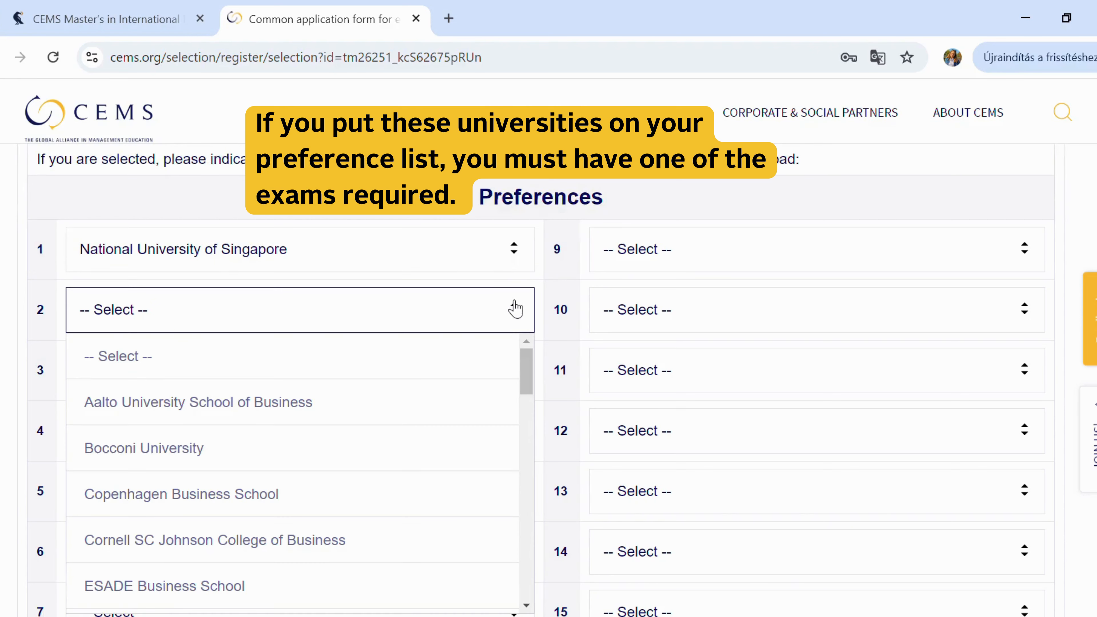
pyautogui.click(448, 406)
pyautogui.click(496, 380)
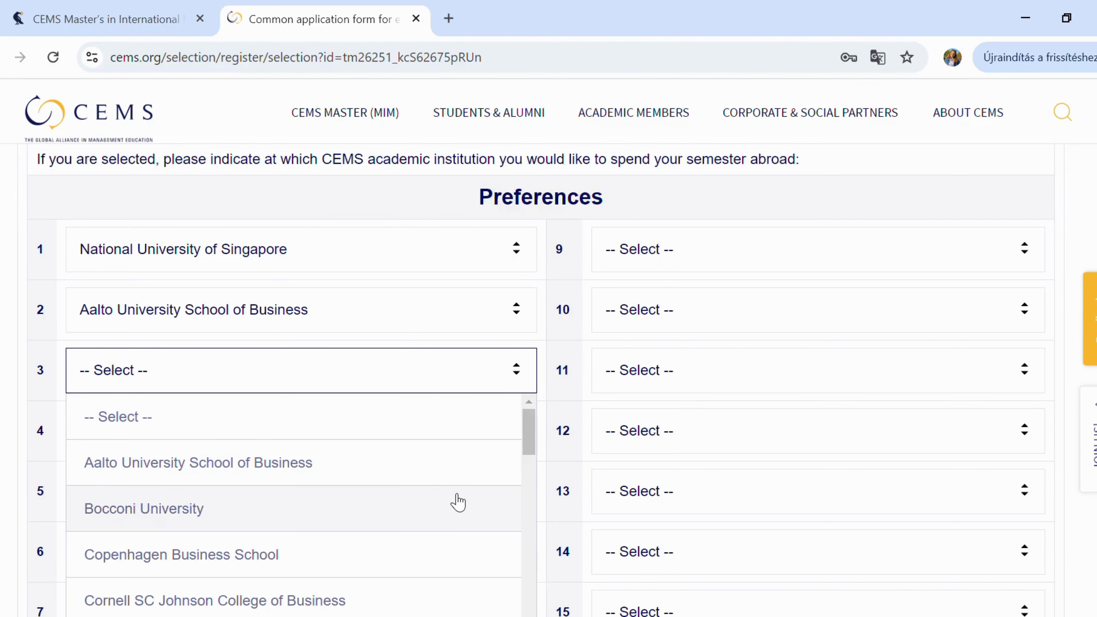
pyautogui.click(456, 506)
pyautogui.scroll(-3, 457, 502)
pyautogui.click(462, 297)
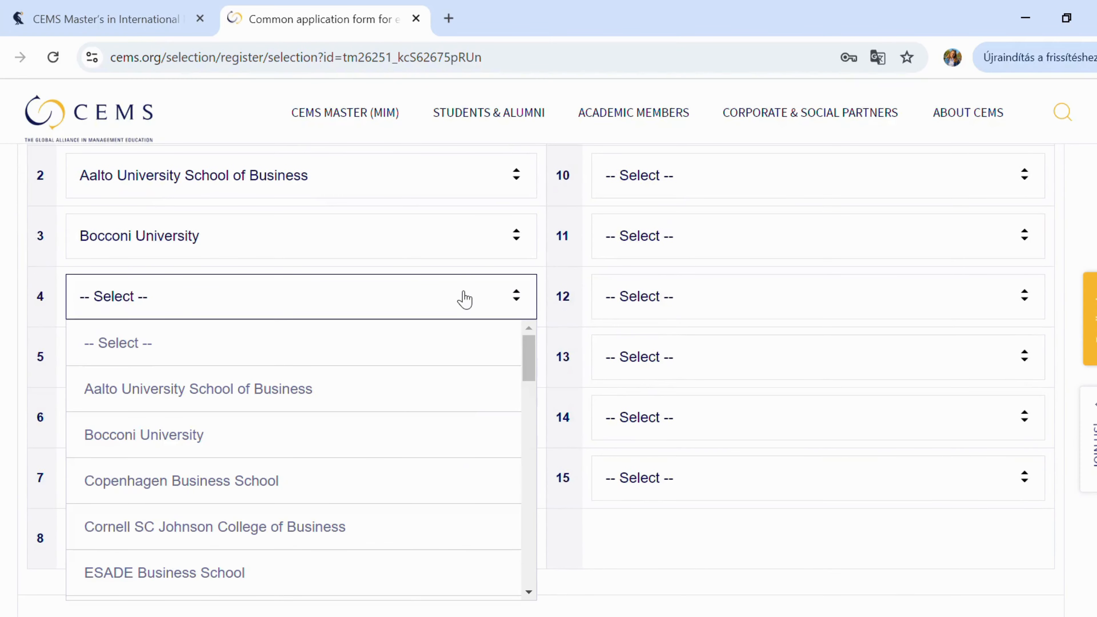
pyautogui.click(453, 488)
# - Pick Cornell SC Johnson, ESADE and the São Paulo FGV school as preferences 5–7
pyautogui.click(444, 372)
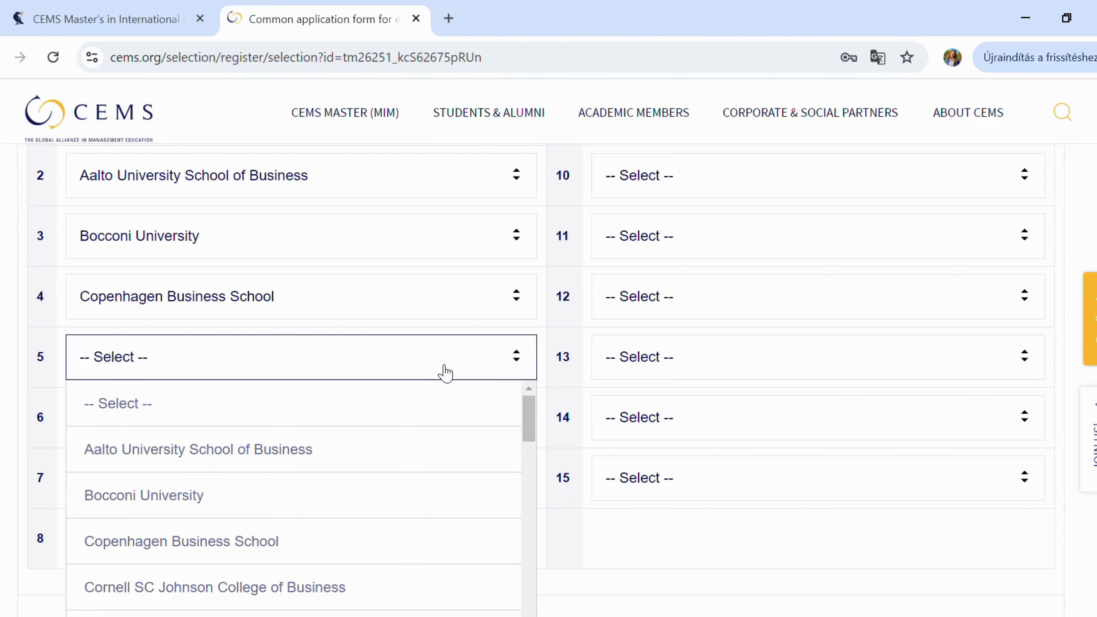
pyautogui.click(436, 584)
pyautogui.scroll(-2, 431, 587)
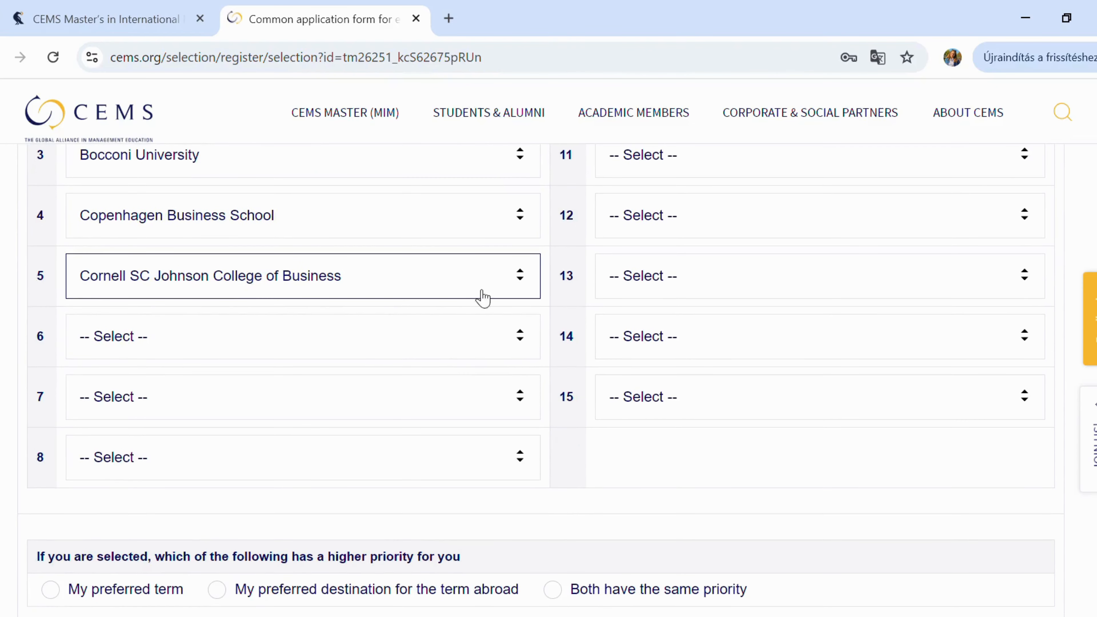
pyautogui.click(495, 346)
pyautogui.scroll(-3, 426, 517)
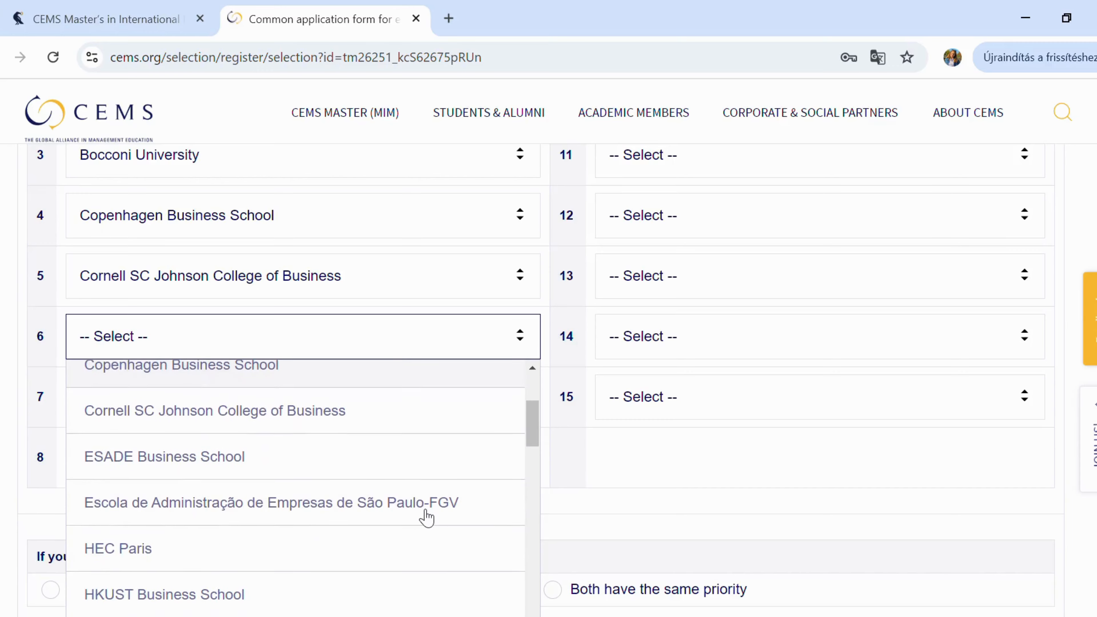
pyautogui.click(397, 472)
pyautogui.click(440, 412)
pyautogui.scroll(-5, 416, 553)
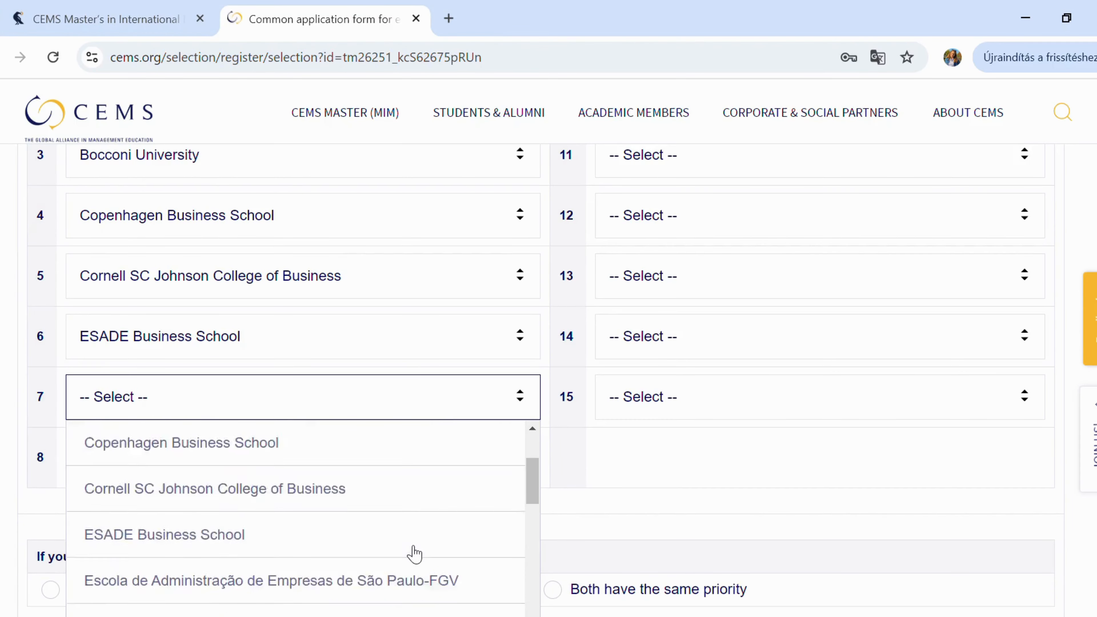
pyautogui.click(388, 494)
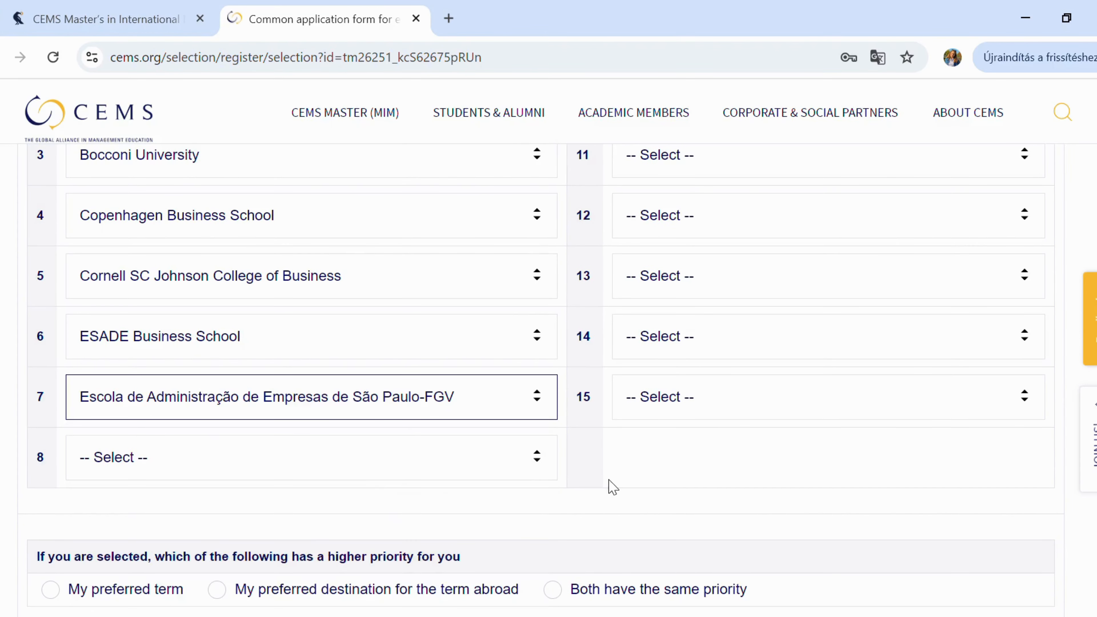
pyautogui.scroll(-4, 609, 484)
pyautogui.scroll(-5, 613, 486)
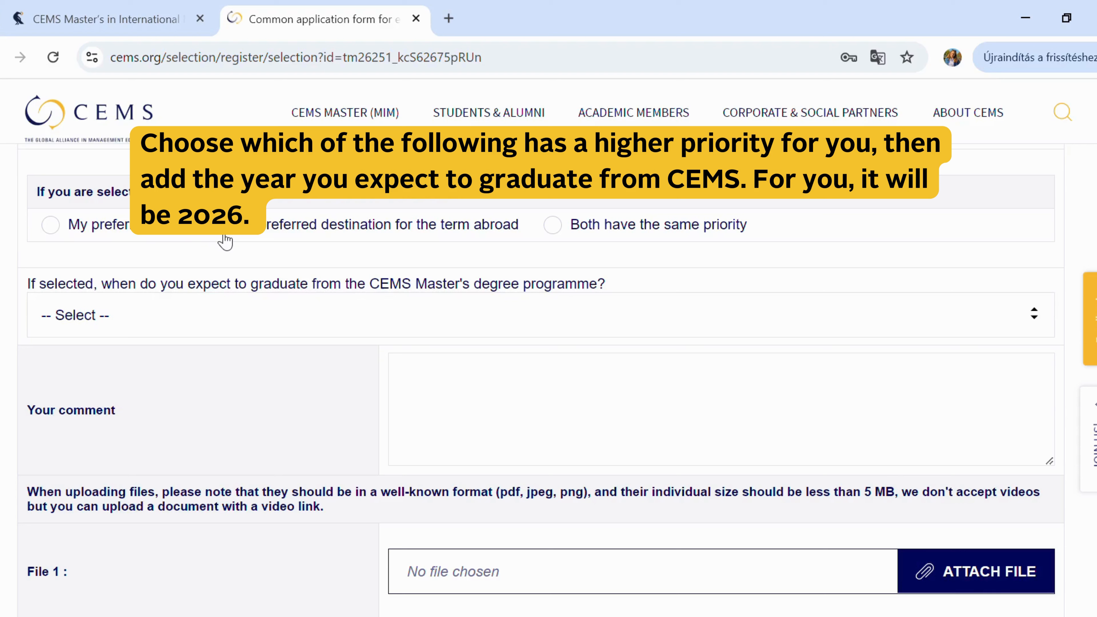
# - Select 'Both have the same priority' and choose 2026 as the expected graduation year
pyautogui.click(553, 225)
pyautogui.scroll(-2, 561, 233)
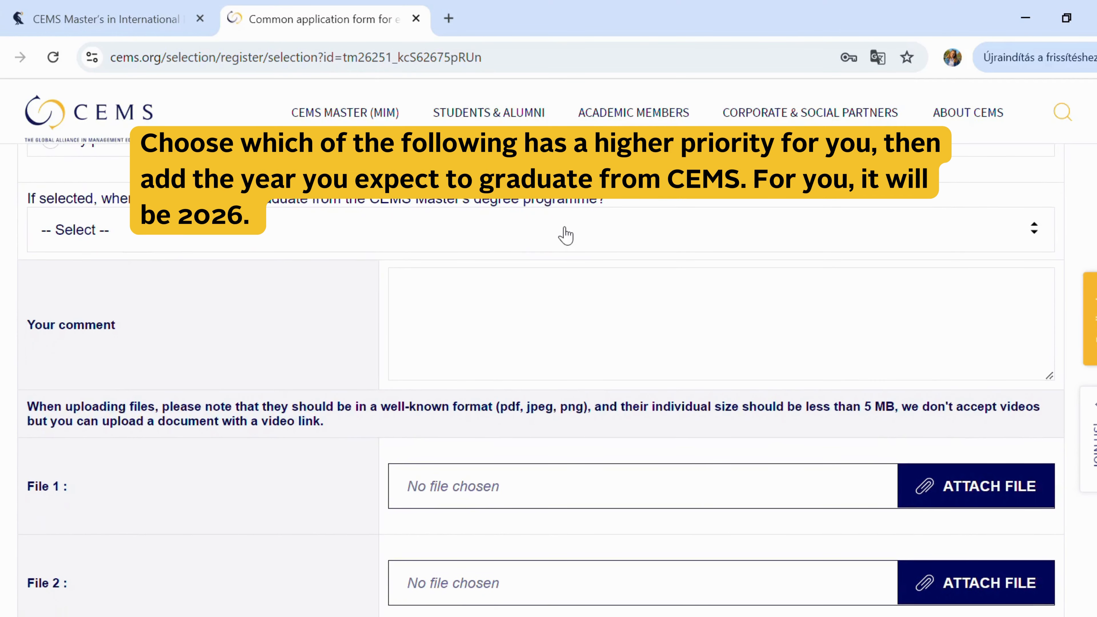
pyautogui.click(565, 235)
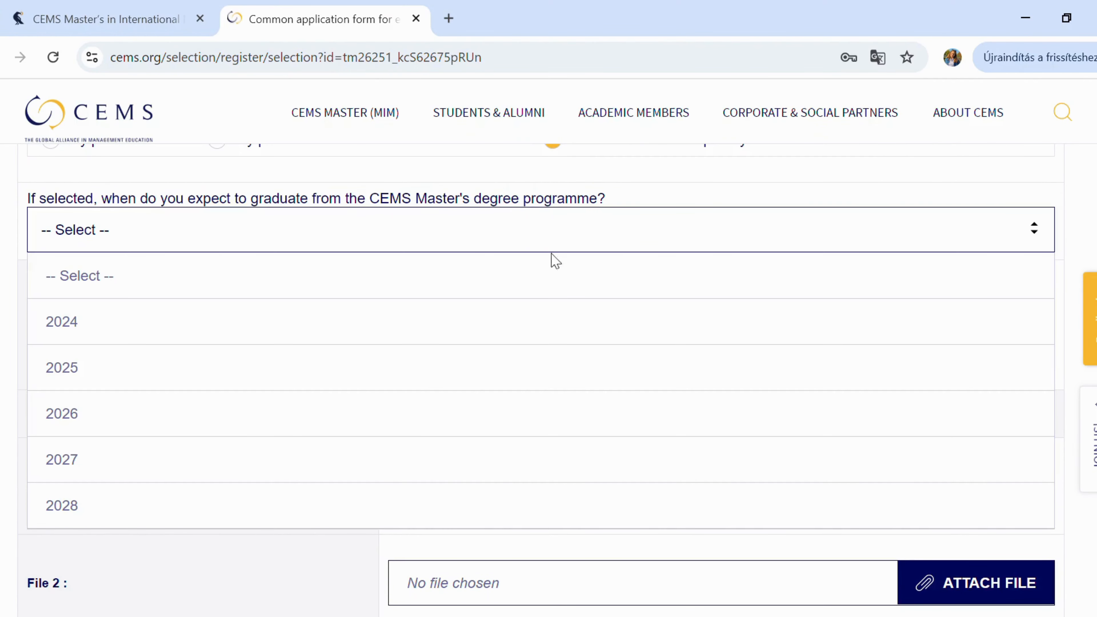
pyautogui.click(549, 417)
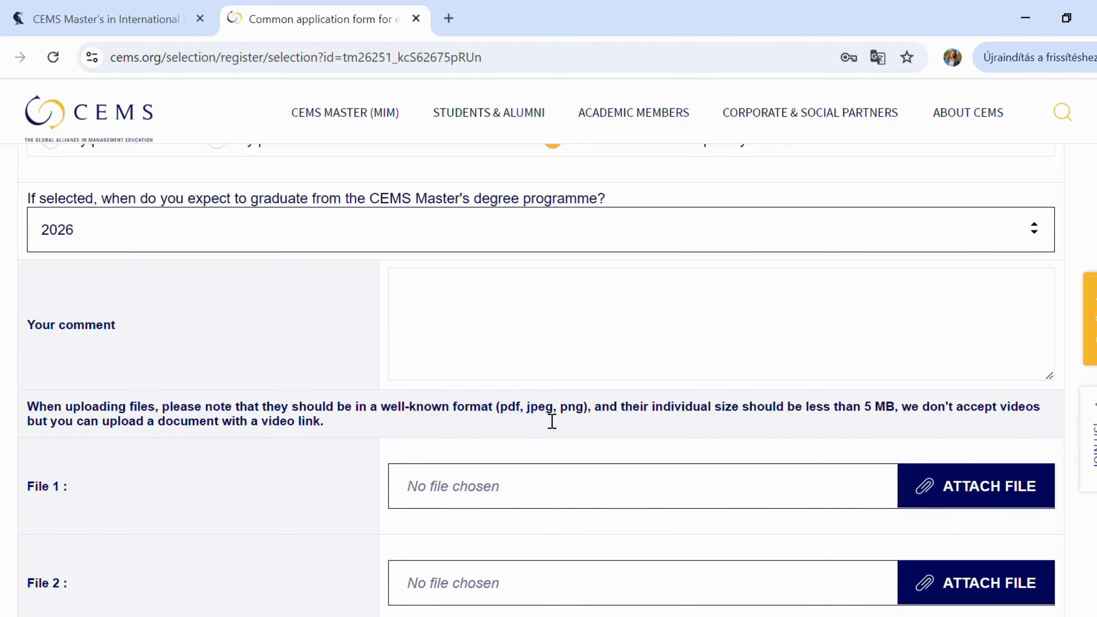
pyautogui.scroll(-1, 552, 421)
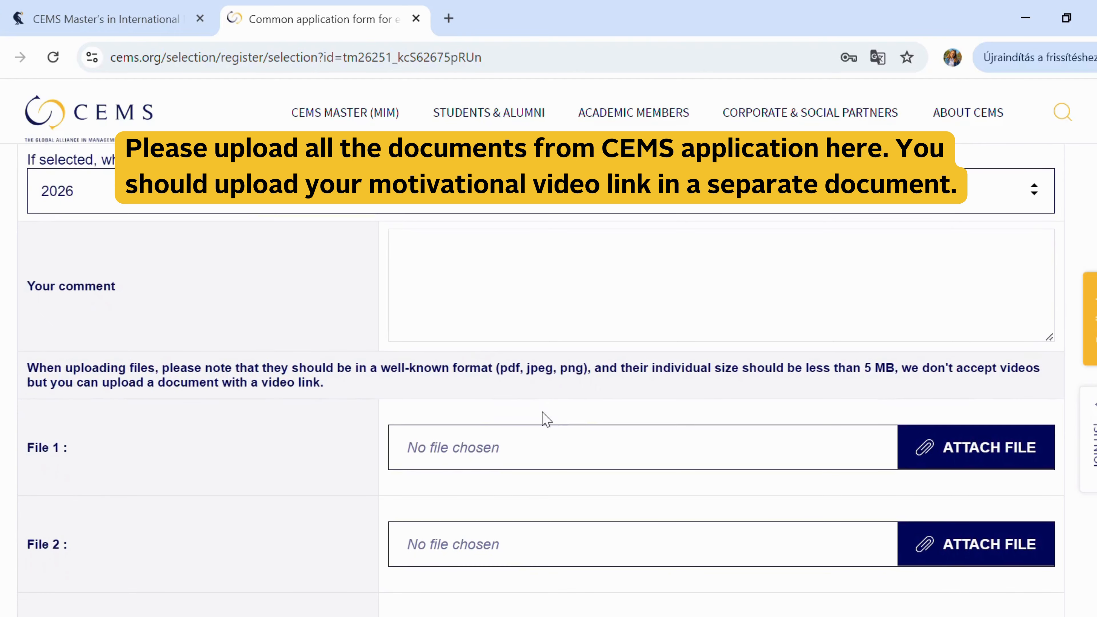
# - Start typing 'Good luck with the application!' in the Your comment box
pyautogui.click(449, 259)
pyautogui.write('G')
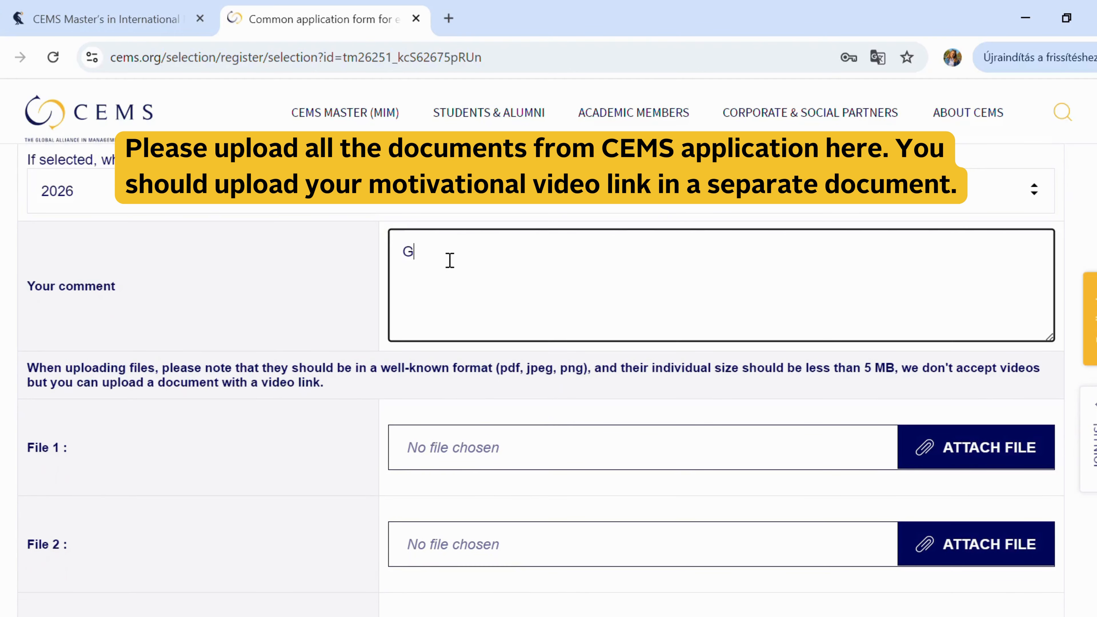
pyautogui.write('ood luck with the application!')
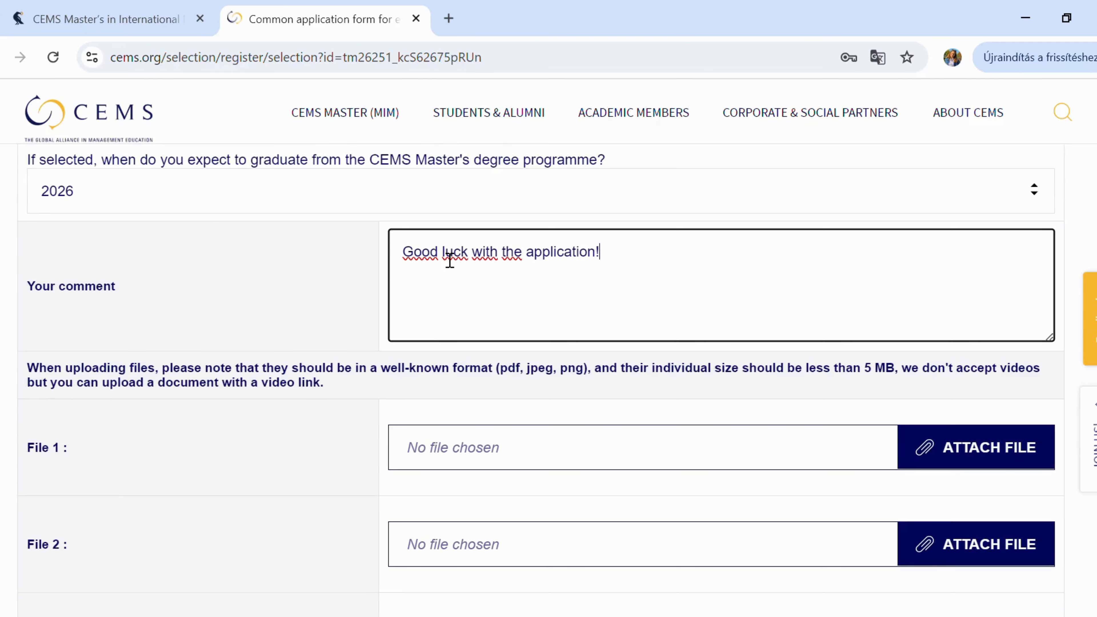
pyautogui.scroll(-4, 449, 260)
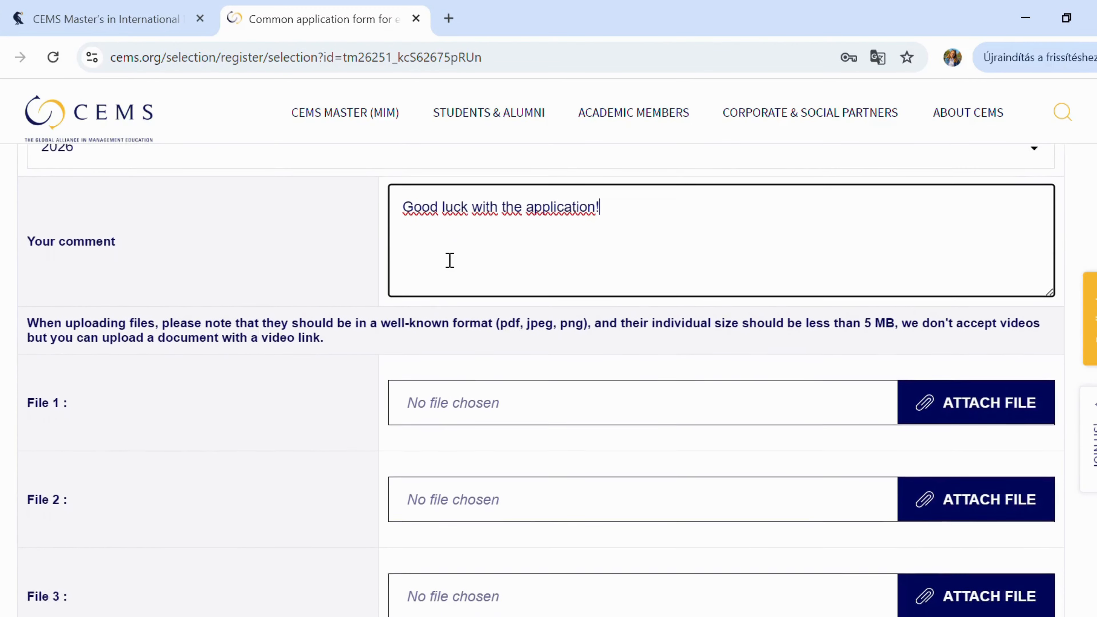
pyautogui.scroll(-1, 449, 260)
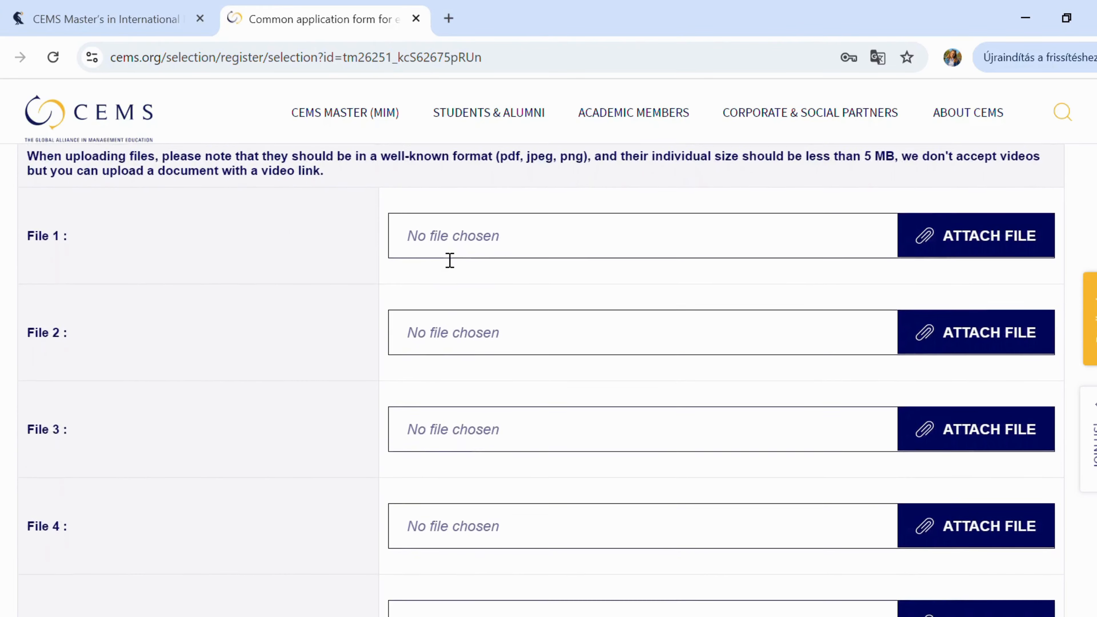
pyautogui.scroll(-4, 443, 260)
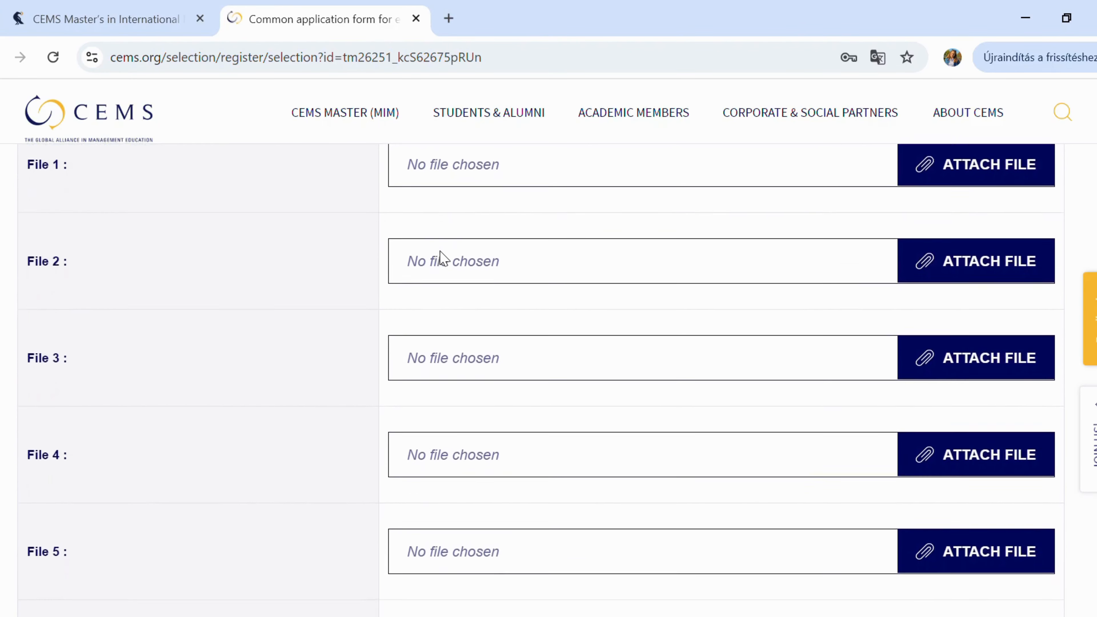
pyautogui.scroll(-8, 444, 259)
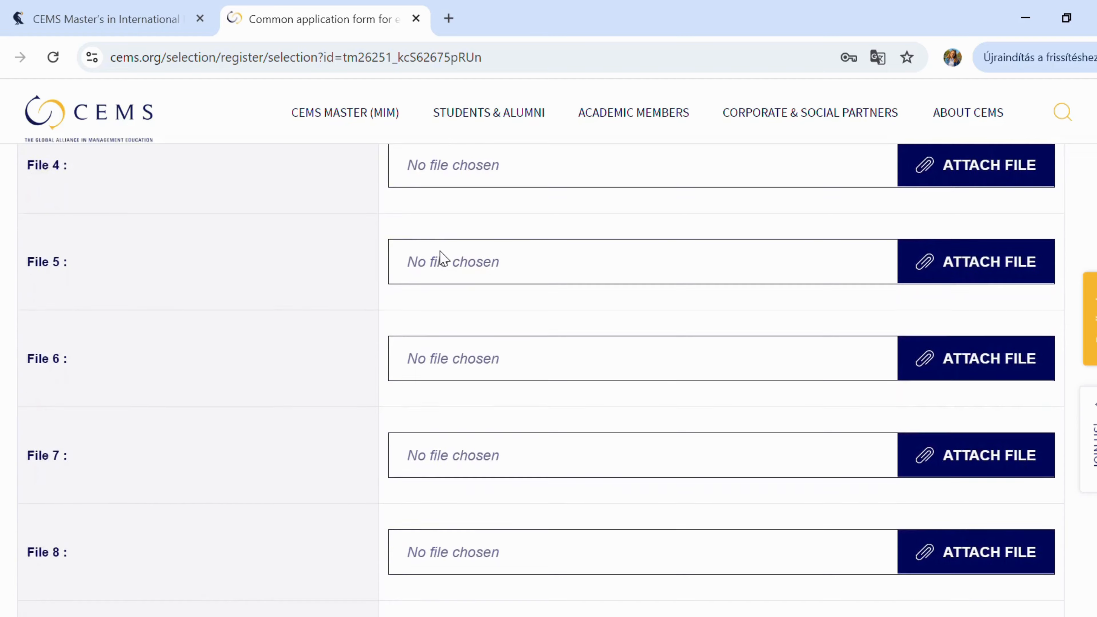
pyautogui.scroll(-14, 443, 259)
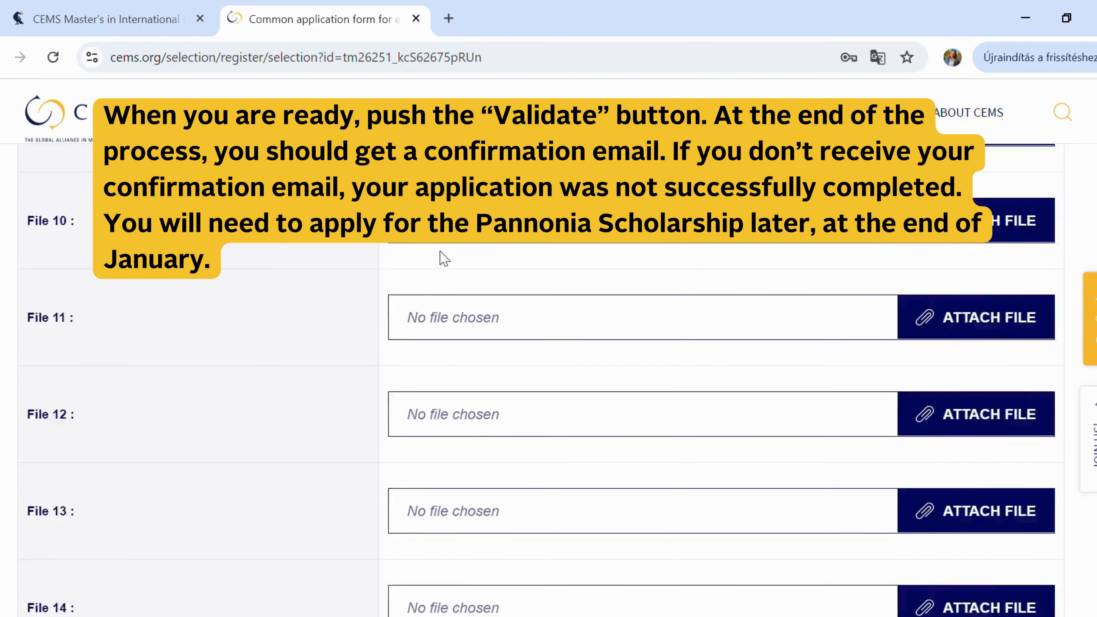
pyautogui.scroll(-17, 443, 258)
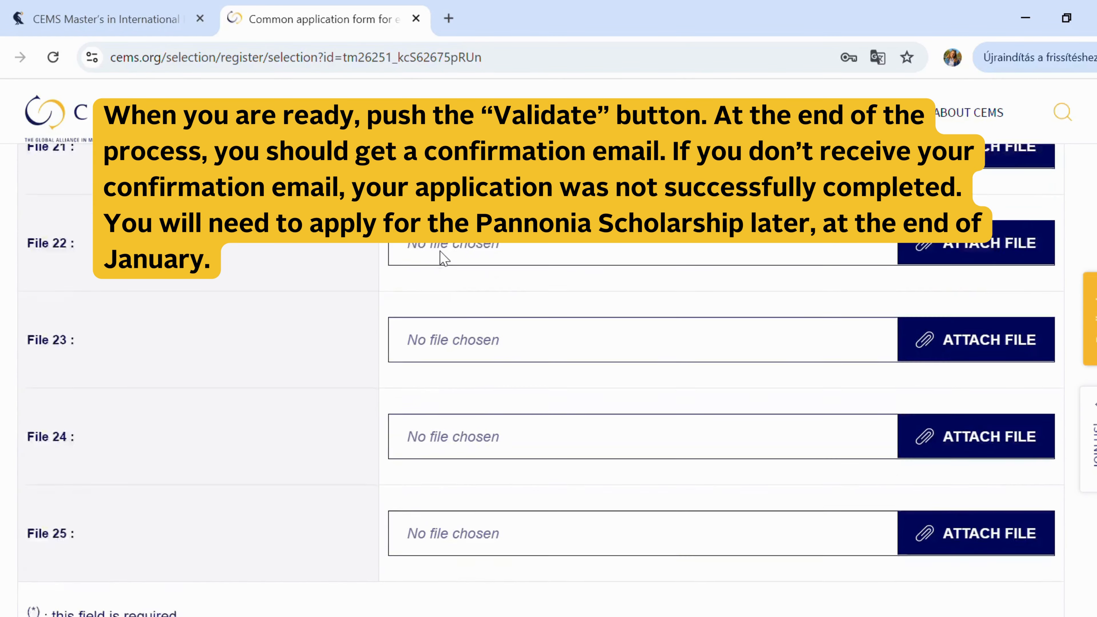
pyautogui.scroll(-2, 443, 258)
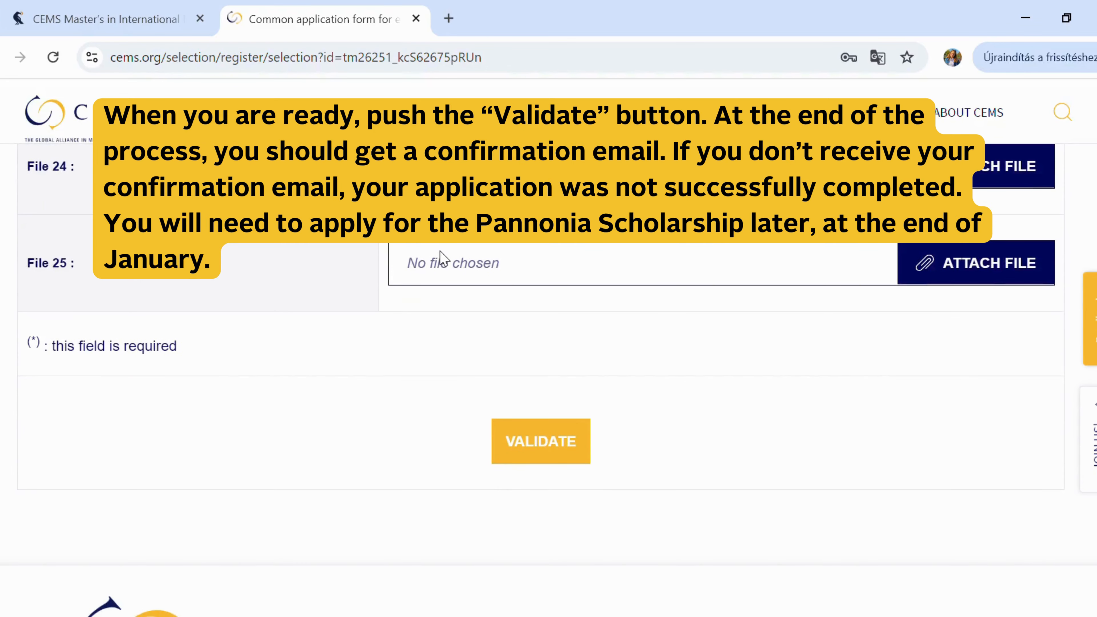
pyautogui.scroll(-1, 444, 258)
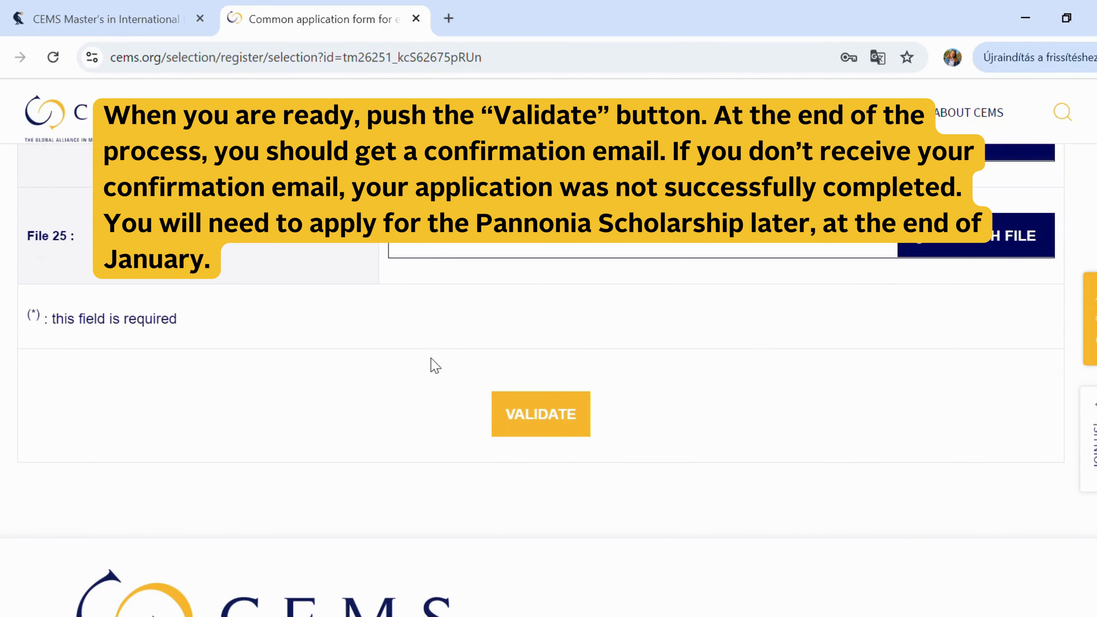
# - Validate the form and scroll to the 'Thank you for your registration' confirmation
pyautogui.click(550, 422)
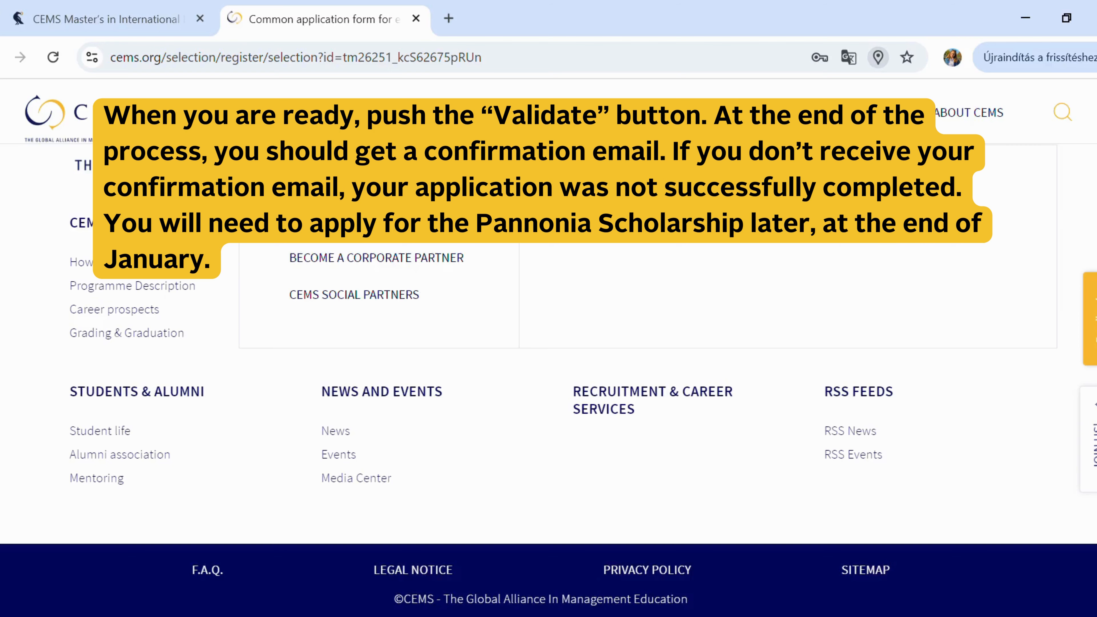
pyautogui.scroll(5, 529, 520)
pyautogui.scroll(10, 531, 521)
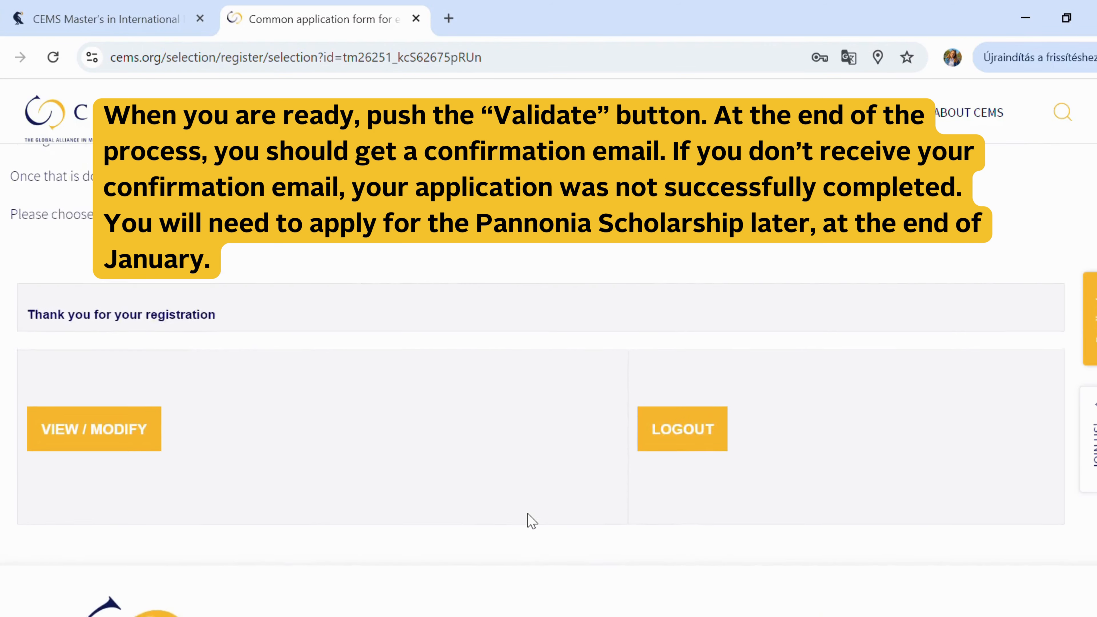
pyautogui.scroll(-5, 531, 520)
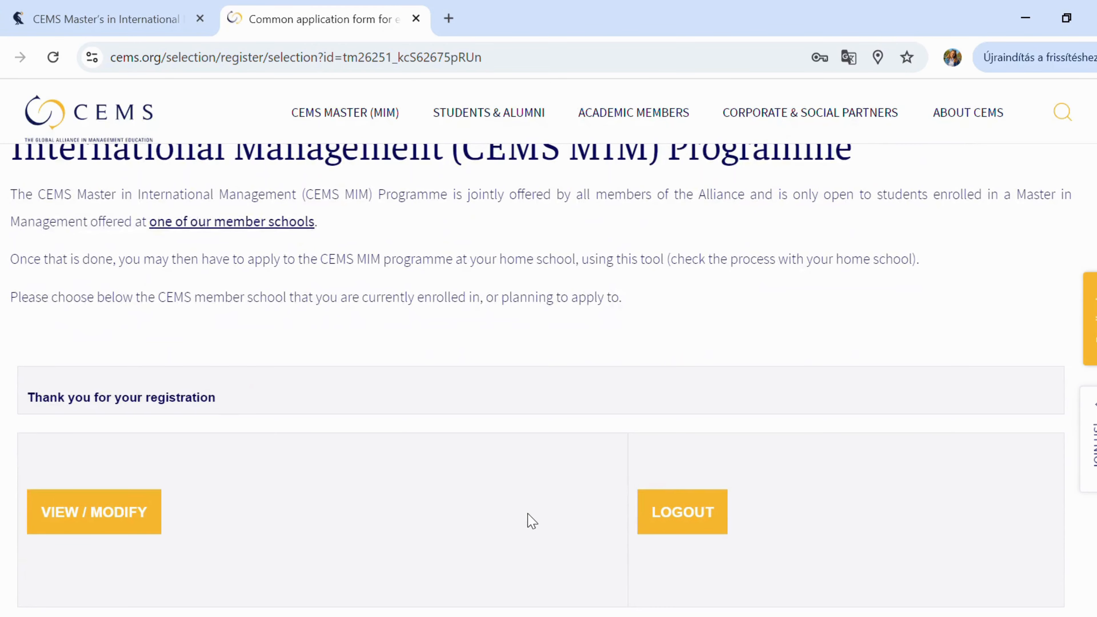
pyautogui.scroll(-1, 531, 520)
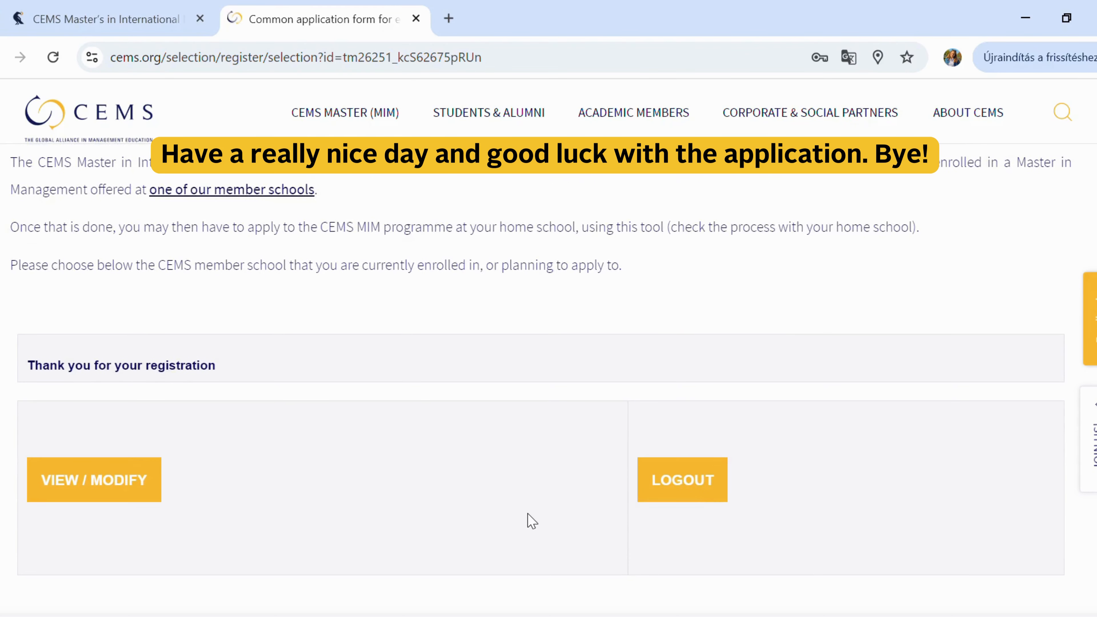